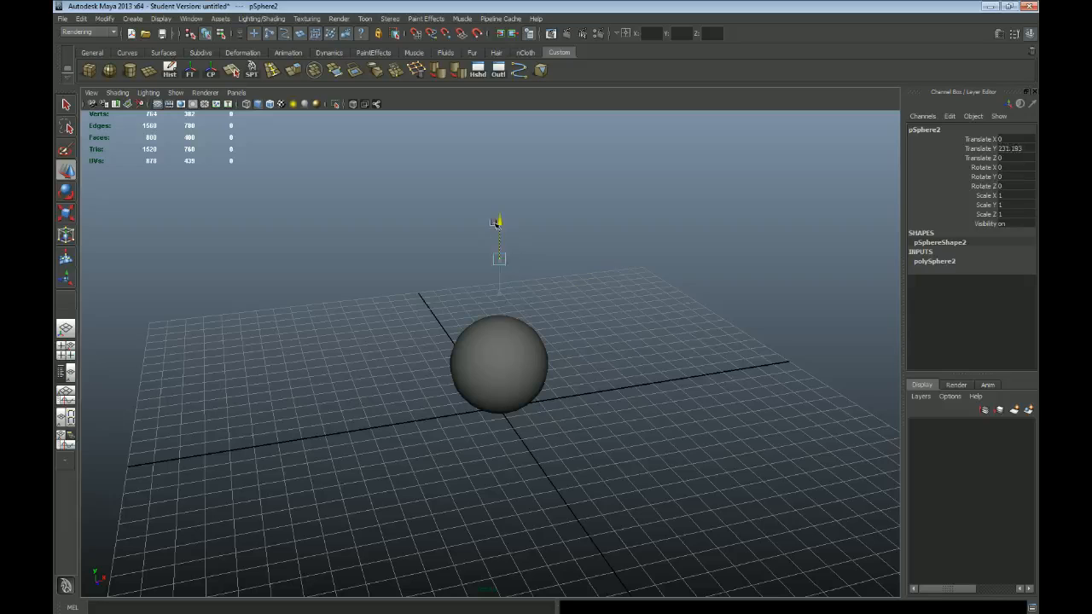
Step: Scale the upper sphere uniformly to about 57.5 and lower it along Y to about 187.8 onto the bottom sphere
{"action": "key", "text": "r"}
{"action": "left_click_drag", "start_coordinate": [500, 289], "coordinate": [580, 308]}
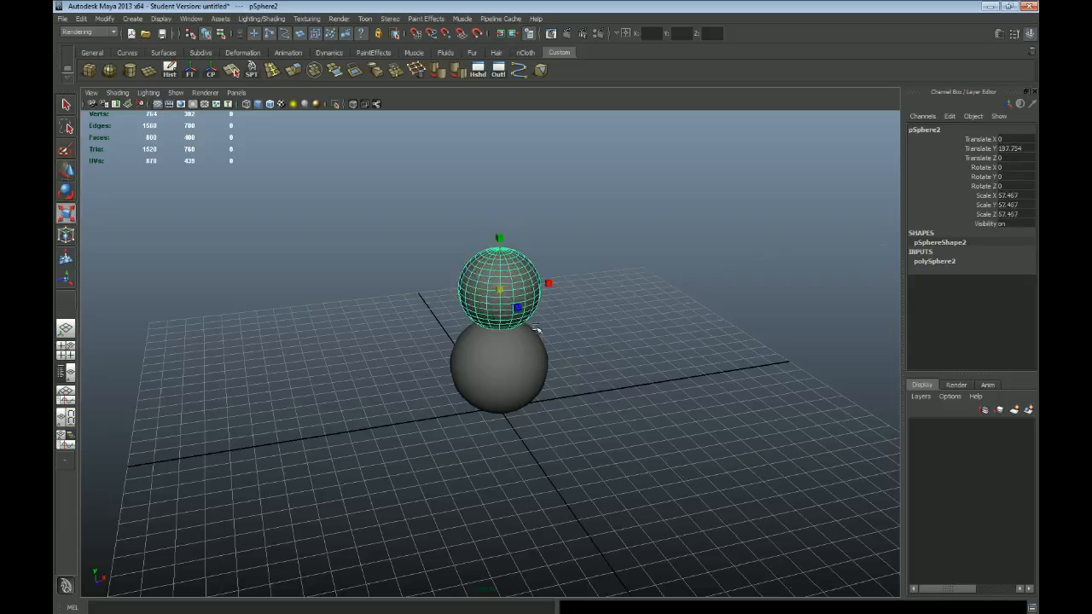
{"action": "key", "text": "space"}
{"action": "key", "text": "space"}
{"action": "key", "text": "space"}
{"action": "key", "text": "space"}
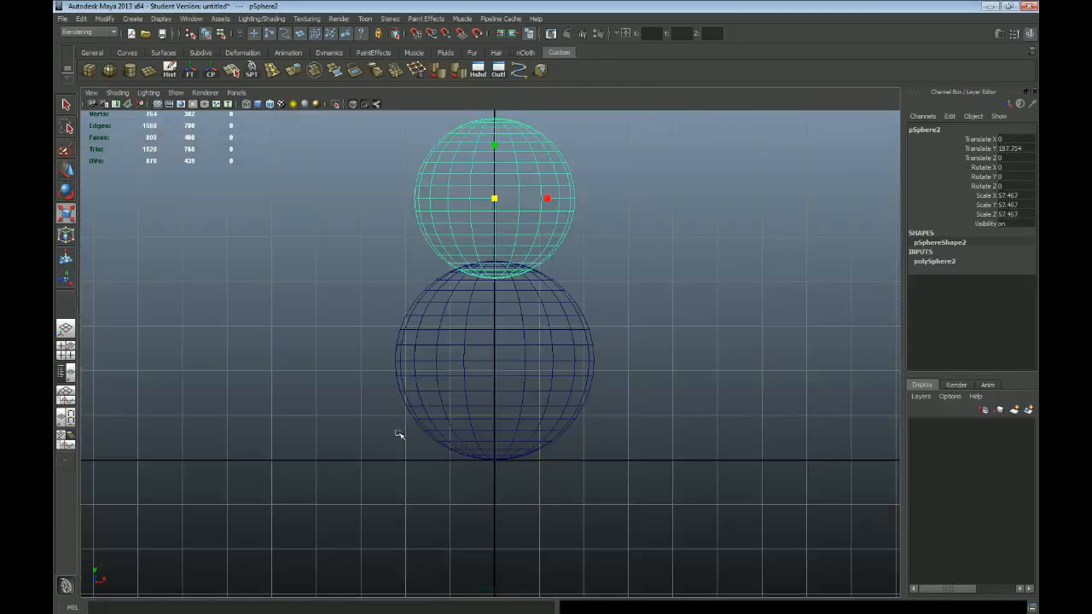
{"action": "key", "text": "space"}
{"action": "key", "text": "space"}
Step: Raise the upper sphere along Y to about 200 so that it rests on top of the lower sphere
{"action": "left_click_drag", "start_coordinate": [577, 301], "coordinate": [659, 385], "text": "alt"}
{"action": "right_click_drag", "start_coordinate": [313, 331], "coordinate": [455, 377], "text": "alt"}
{"action": "middle_click_drag", "start_coordinate": [556, 323], "coordinate": [566, 418], "text": "alt"}
{"action": "right_click_drag", "start_coordinate": [316, 375], "coordinate": [506, 420], "text": "alt"}
{"action": "key", "text": "w"}
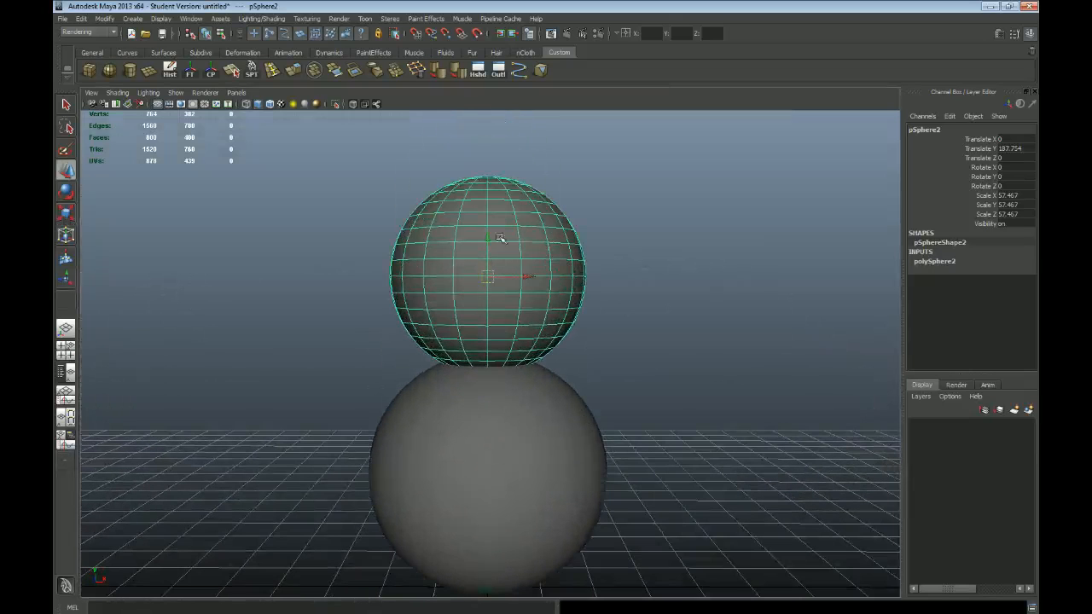
{"action": "left_click_drag", "start_coordinate": [489, 239], "coordinate": [487, 216]}
{"action": "right_click_drag", "start_coordinate": [540, 331], "coordinate": [495, 322], "text": "alt"}
{"action": "middle_click_drag", "start_coordinate": [562, 357], "coordinate": [574, 288], "text": "alt"}
{"action": "right_click_drag", "start_coordinate": [389, 257], "coordinate": [536, 314], "text": "alt"}
{"action": "middle_click_drag", "start_coordinate": [552, 249], "coordinate": [555, 381], "text": "alt"}
{"action": "left_click_drag", "start_coordinate": [500, 182], "coordinate": [503, 189]}
{"action": "right_click_drag", "start_coordinate": [715, 444], "coordinate": [446, 343], "text": "alt"}
{"action": "key", "text": "space"}
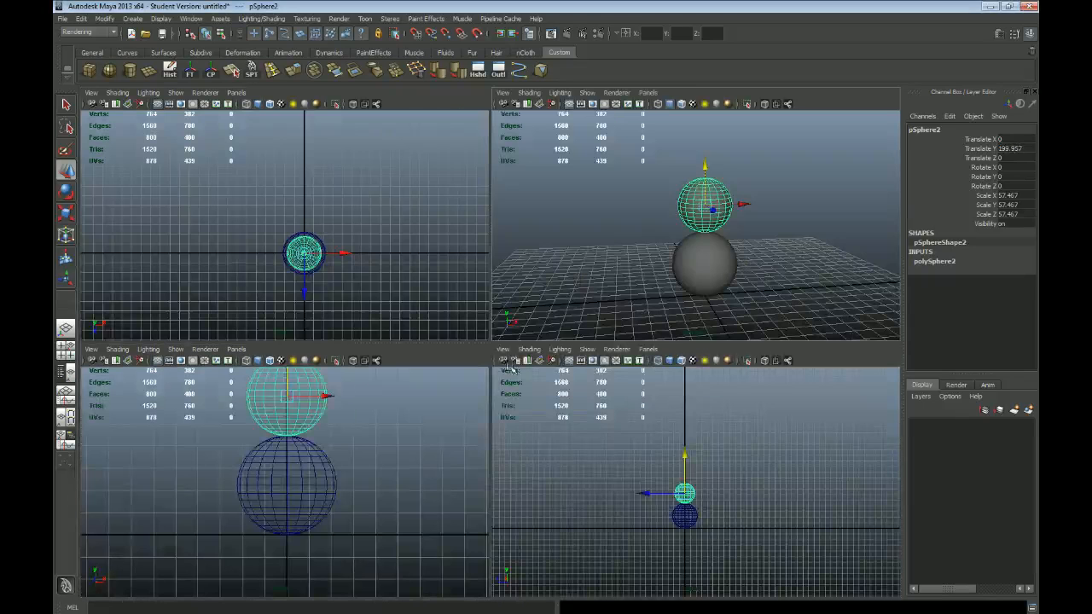
Step: Fine-tune the upper sphere's height in the front view to about Y 200.5 so the two spheres just touch
{"action": "key", "text": "space"}
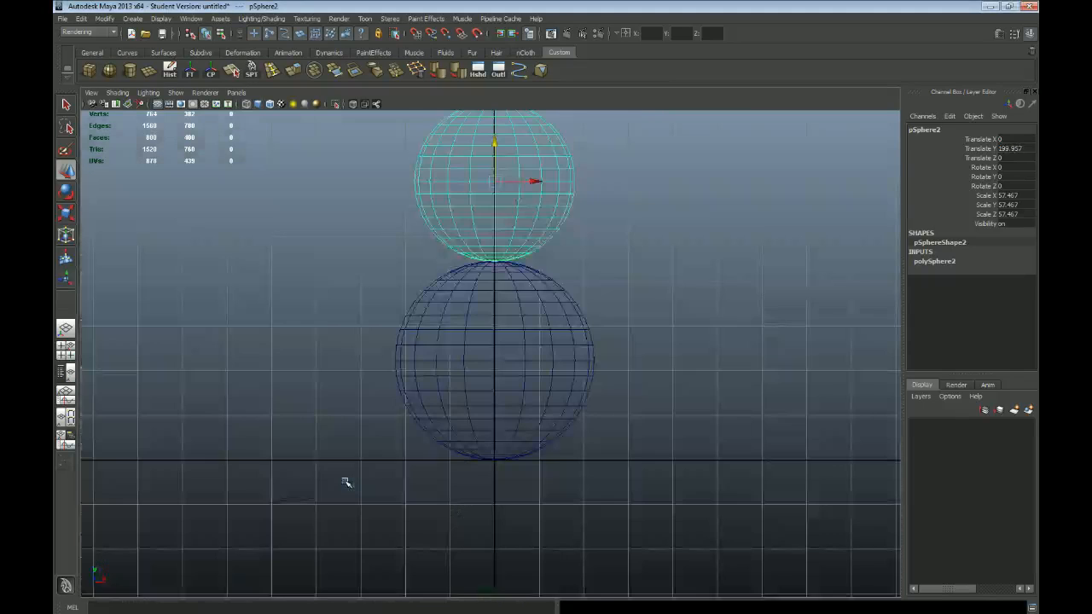
{"action": "middle_click_drag", "start_coordinate": [578, 291], "coordinate": [565, 387], "text": "alt"}
{"action": "right_click_drag", "start_coordinate": [437, 384], "coordinate": [510, 382], "text": "alt"}
{"action": "middle_click_drag", "start_coordinate": [569, 342], "coordinate": [570, 358], "text": "alt"}
{"action": "left_click_drag", "start_coordinate": [476, 227], "coordinate": [476, 227]}
{"action": "mouse_move", "coordinate": [278, 356]}
{"action": "right_mouse_down", "text": "alt"}
{"action": "mouse_move", "coordinate": [515, 425]}
{"action": "mouse_move", "coordinate": [405, 372]}
{"action": "mouse_move", "coordinate": [264, 352]}
{"action": "right_mouse_up", "text": "alt"}
{"action": "right_click_drag", "start_coordinate": [607, 377], "coordinate": [517, 355], "text": "alt"}
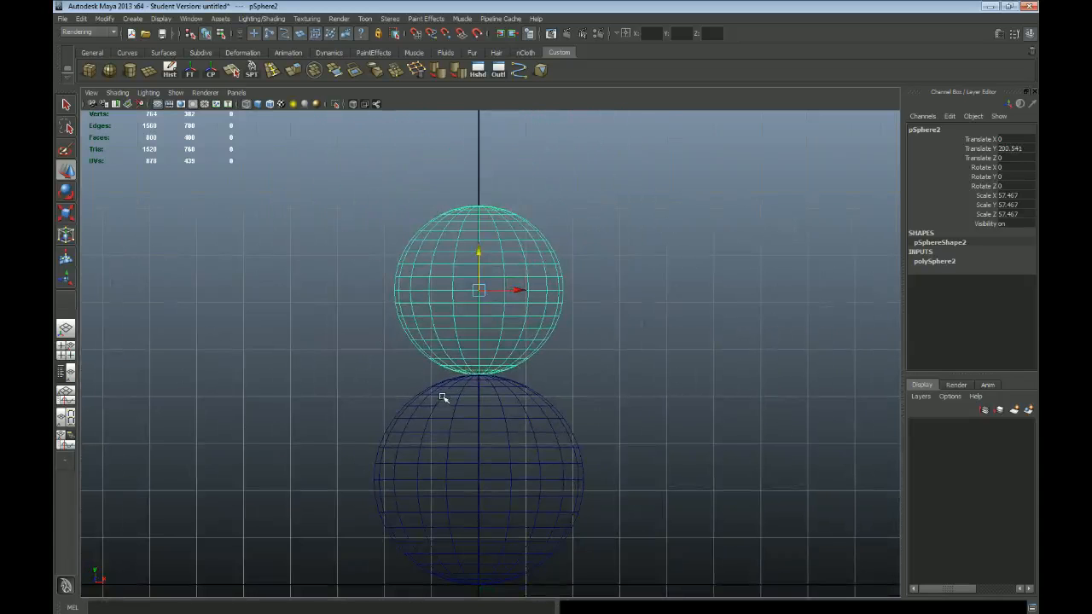
{"action": "key", "text": "space"}
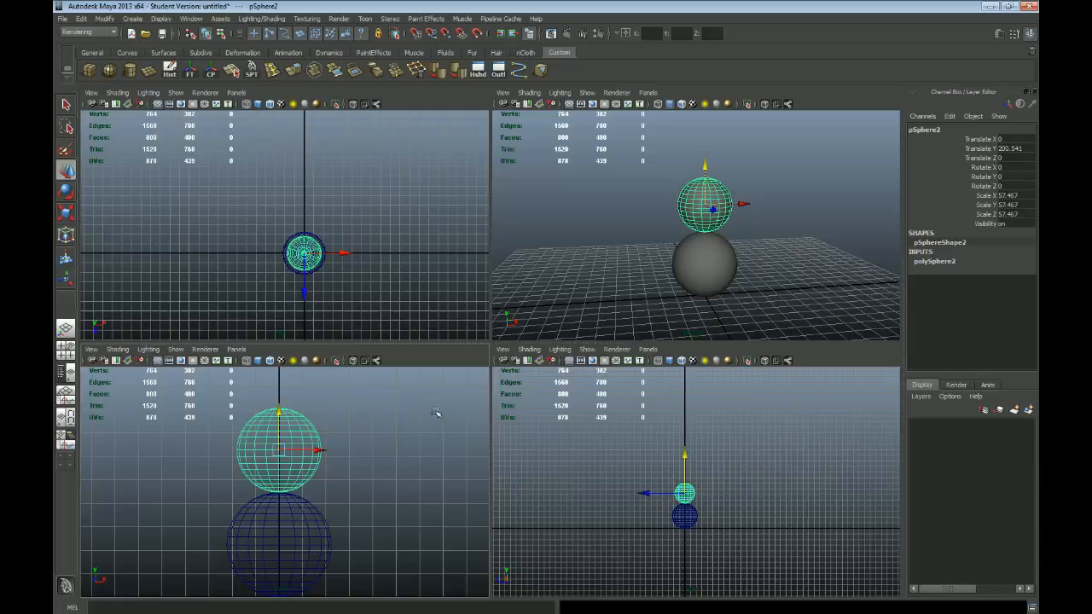
Step: Lower the upper sphere along Y to about 170.5 so that it sinks slightly into the bottom sphere
{"action": "left_click", "coordinate": [557, 246]}
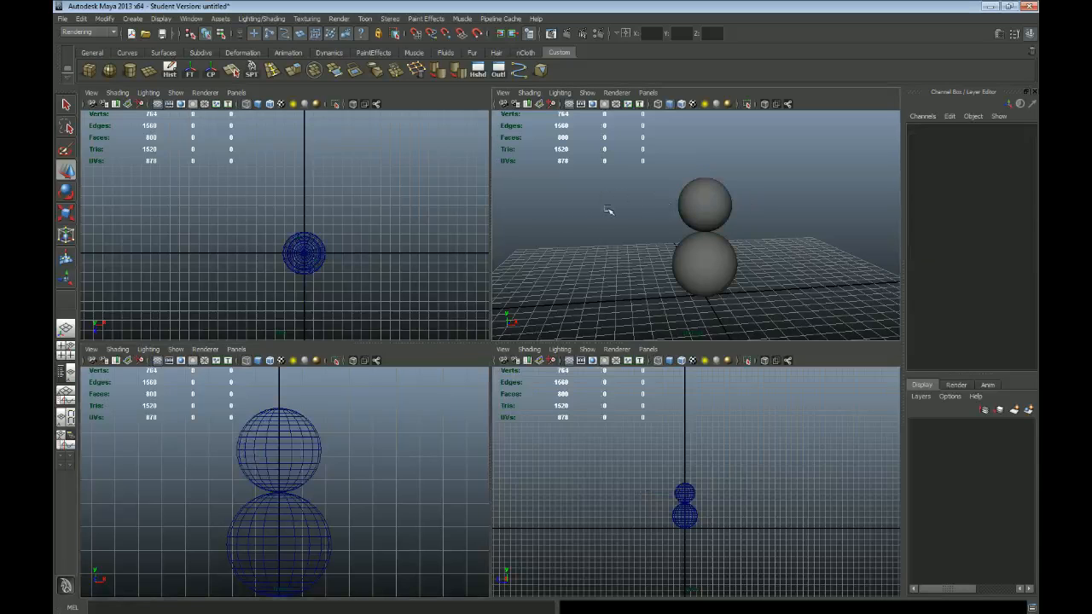
{"action": "key", "text": "space"}
{"action": "left_click_drag", "start_coordinate": [603, 305], "coordinate": [634, 305], "text": "alt"}
{"action": "left_click", "coordinate": [546, 350]}
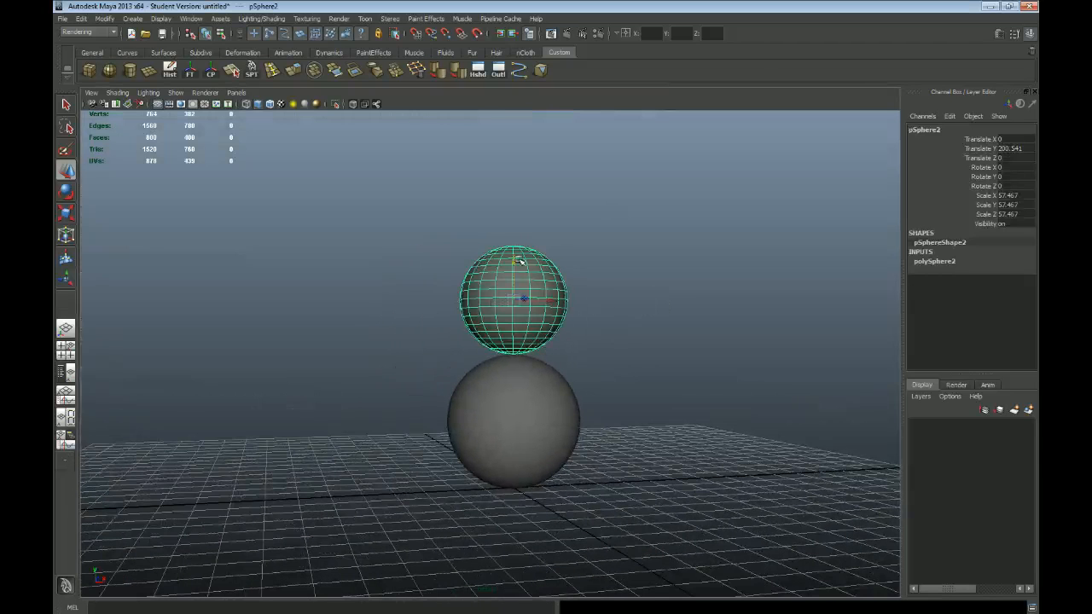
{"action": "left_click_drag", "start_coordinate": [514, 260], "coordinate": [518, 286]}
{"action": "left_click_drag", "start_coordinate": [659, 446], "coordinate": [588, 429], "text": "alt"}
{"action": "middle_click_drag", "start_coordinate": [588, 428], "coordinate": [566, 378], "text": "alt"}
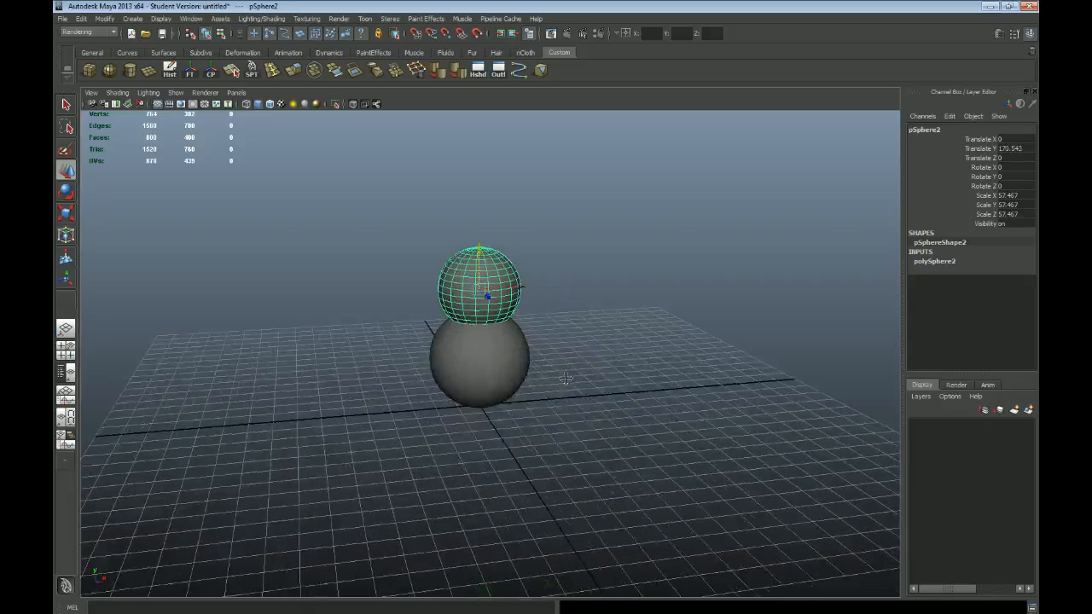
{"action": "right_click_drag", "start_coordinate": [372, 352], "coordinate": [527, 317], "text": "alt"}
Step: Duplicate the upper sphere and raise the copy along Y as a third ball partly overlapping the second
{"action": "key", "text": "space"}
{"action": "key", "text": "space"}
{"action": "middle_click_drag", "start_coordinate": [559, 276], "coordinate": [566, 331], "text": "alt"}
{"action": "left_click_drag", "start_coordinate": [589, 366], "coordinate": [584, 361], "text": "alt"}
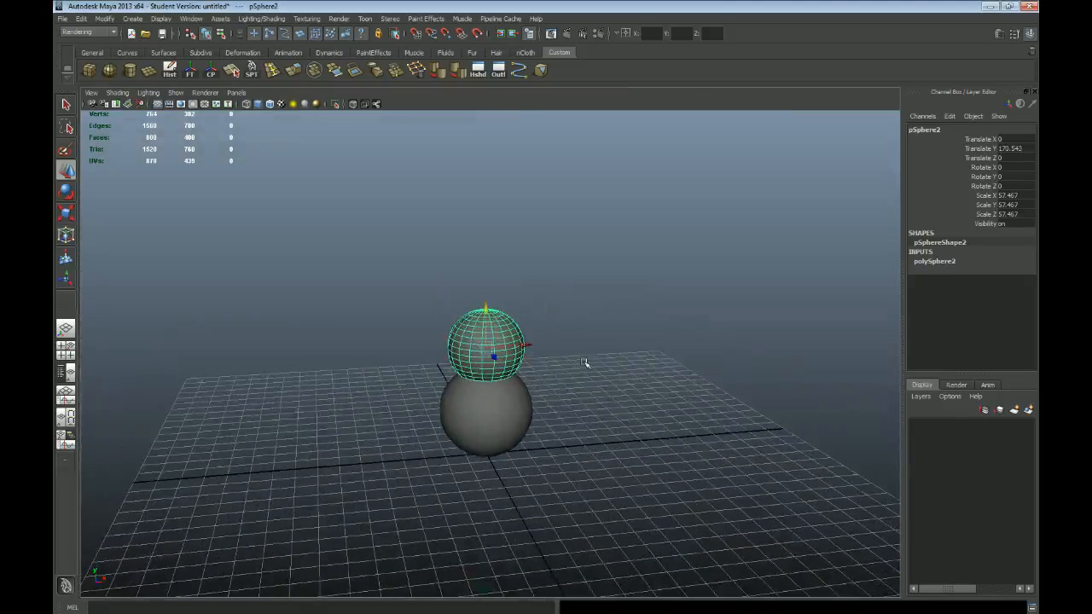
{"action": "right_click_drag", "start_coordinate": [381, 373], "coordinate": [425, 391], "text": "alt"}
{"action": "left_click_drag", "start_coordinate": [593, 410], "coordinate": [581, 407], "text": "alt"}
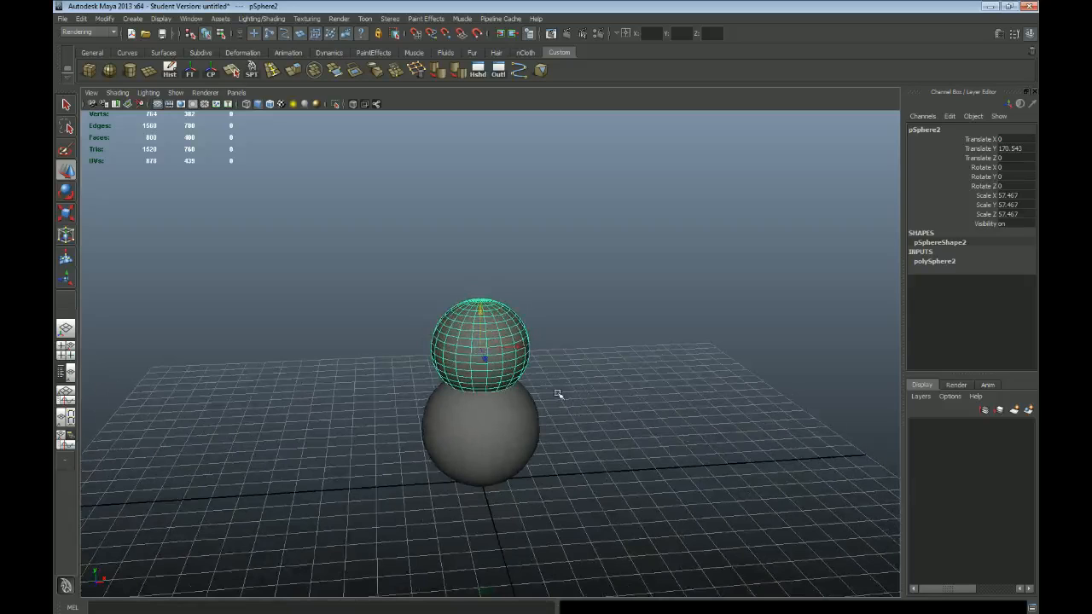
{"action": "key", "text": "ctrl+d"}
{"action": "left_click_drag", "start_coordinate": [480, 307], "coordinate": [480, 266]}
{"action": "left_click", "coordinate": [493, 376]}
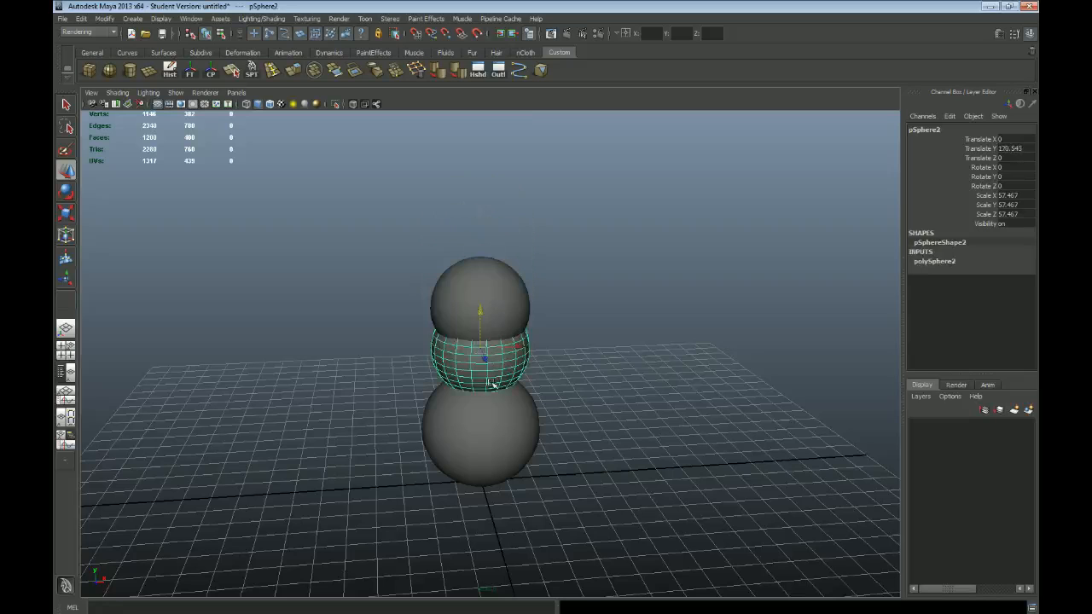
{"action": "left_click", "coordinate": [495, 418]}
{"action": "left_click", "coordinate": [514, 375]}
{"action": "left_click", "coordinate": [502, 301]}
{"action": "left_click", "coordinate": [503, 345]}
{"action": "left_click", "coordinate": [510, 423]}
{"action": "left_click", "coordinate": [511, 359]}
{"action": "left_click", "coordinate": [509, 285]}
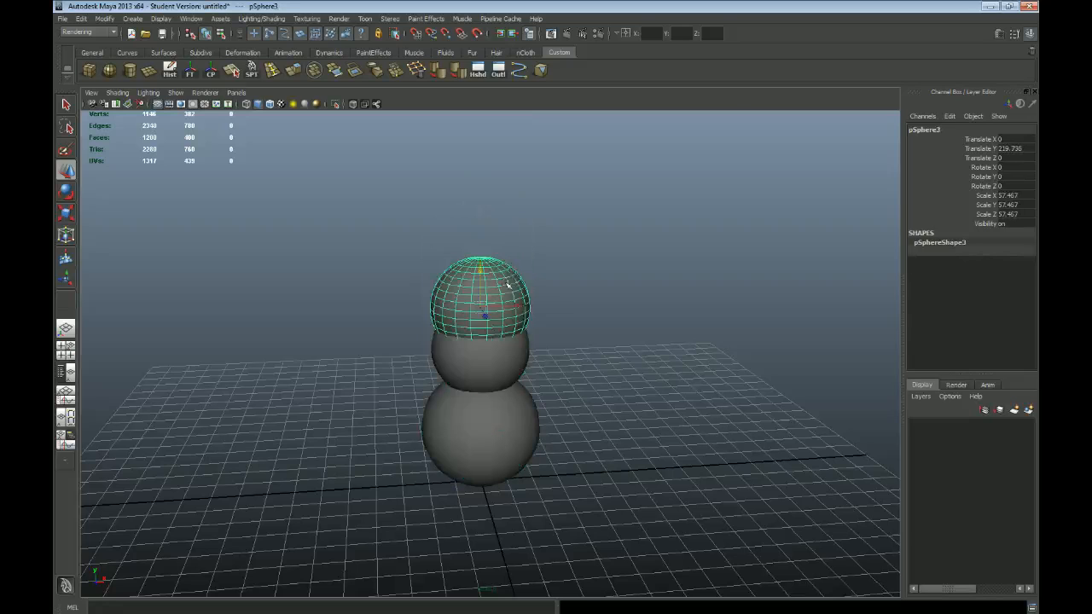
{"action": "left_click", "coordinate": [500, 363]}
{"action": "left_click", "coordinate": [513, 421]}
{"action": "left_click", "coordinate": [508, 294]}
{"action": "left_click", "coordinate": [512, 357]}
Step: Raise the topmost sphere along Y to about 289.3, just above the middle sphere
{"action": "left_click", "coordinate": [514, 298]}
{"action": "left_click_drag", "start_coordinate": [480, 268], "coordinate": [481, 200]}
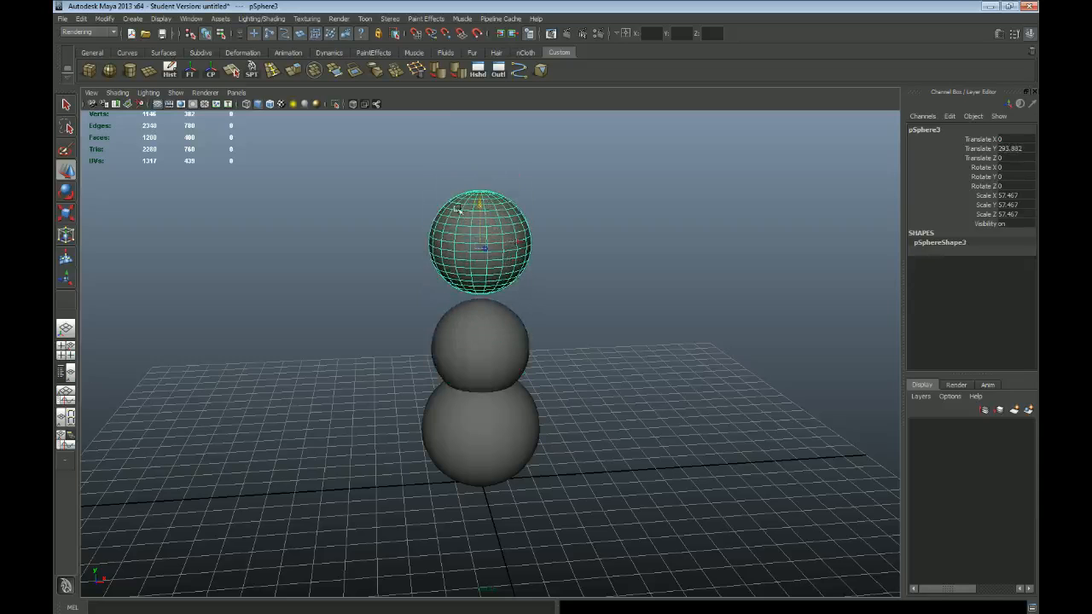
{"action": "scroll", "coordinate": [556, 236], "scroll_direction": "up", "scroll_amount": 4}
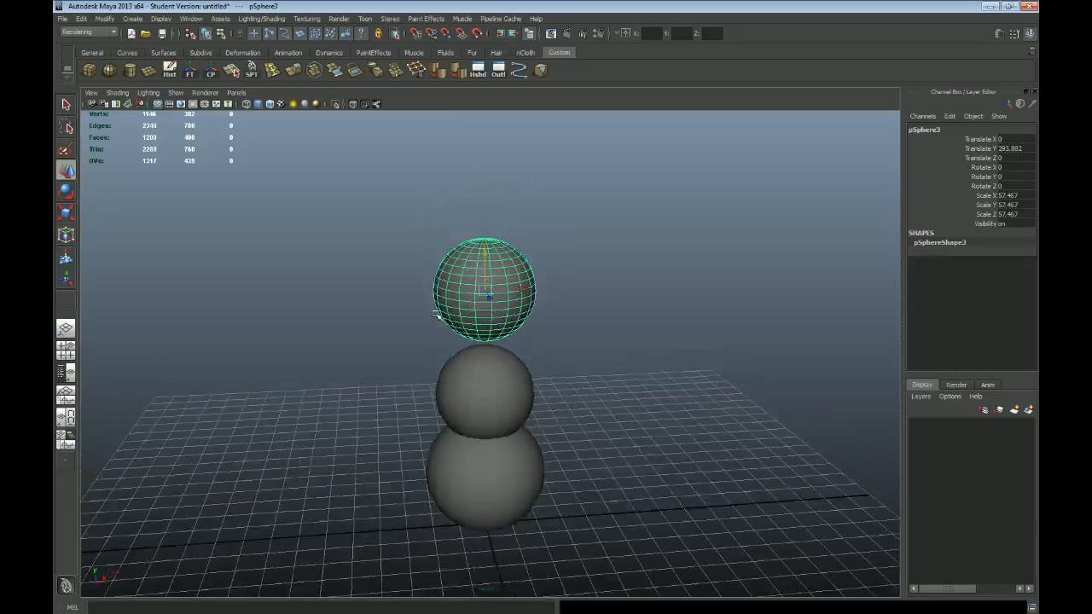
{"action": "scroll", "coordinate": [541, 304], "scroll_direction": "down", "scroll_amount": 3}
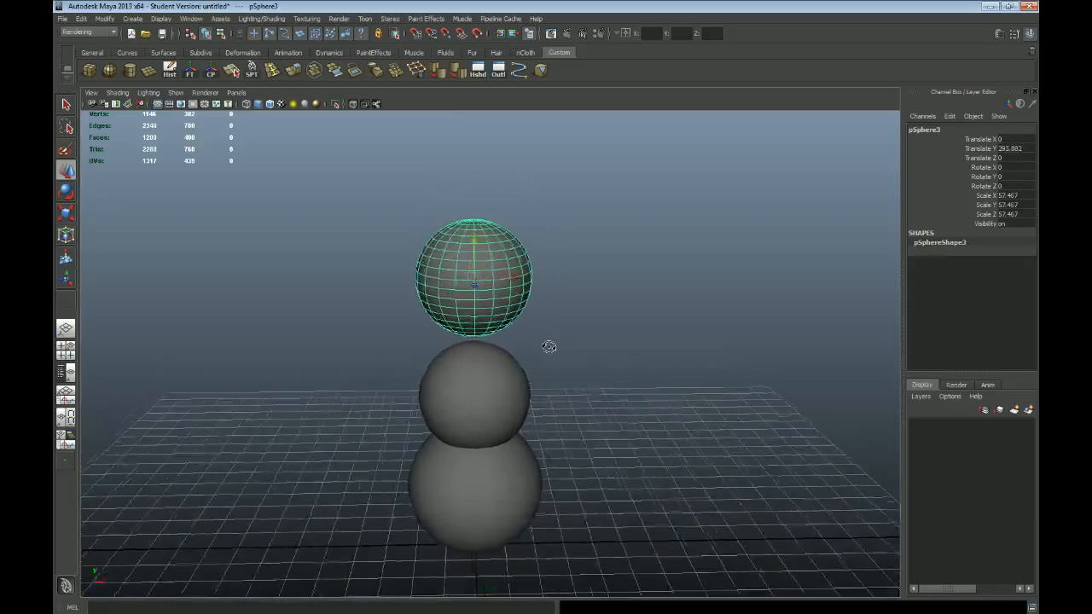
{"action": "left_click_drag", "start_coordinate": [482, 240], "coordinate": [483, 245]}
Step: Lower the topmost sphere along Y to about 254.9 so that it overlaps the middle sphere
{"action": "key", "text": "e"}
{"action": "left_click_drag", "start_coordinate": [553, 342], "coordinate": [596, 332], "text": "alt"}
{"action": "key", "text": "r"}
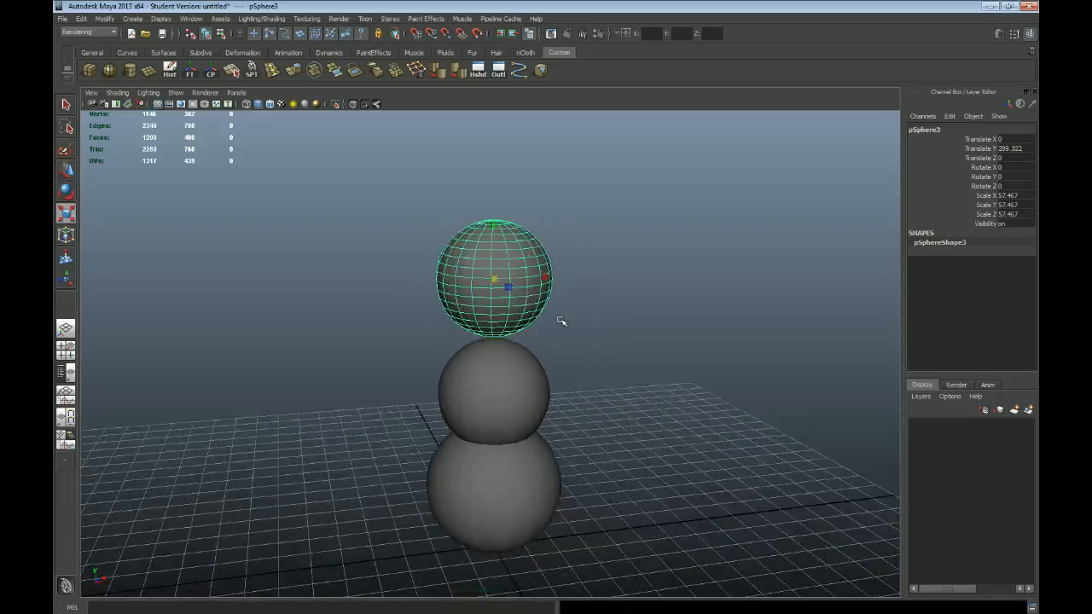
{"action": "key", "text": "equal"}
{"action": "key", "text": "equal"}
{"action": "key", "text": "minus"}
{"action": "key", "text": "w"}
{"action": "left_click_drag", "start_coordinate": [495, 179], "coordinate": [495, 214]}
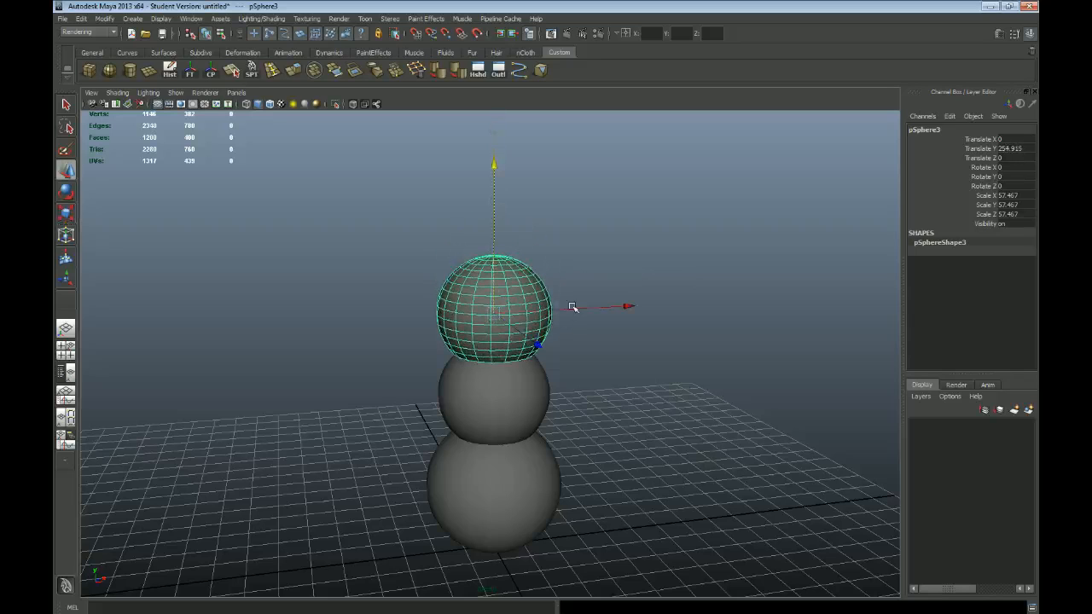
{"action": "key", "text": "q"}
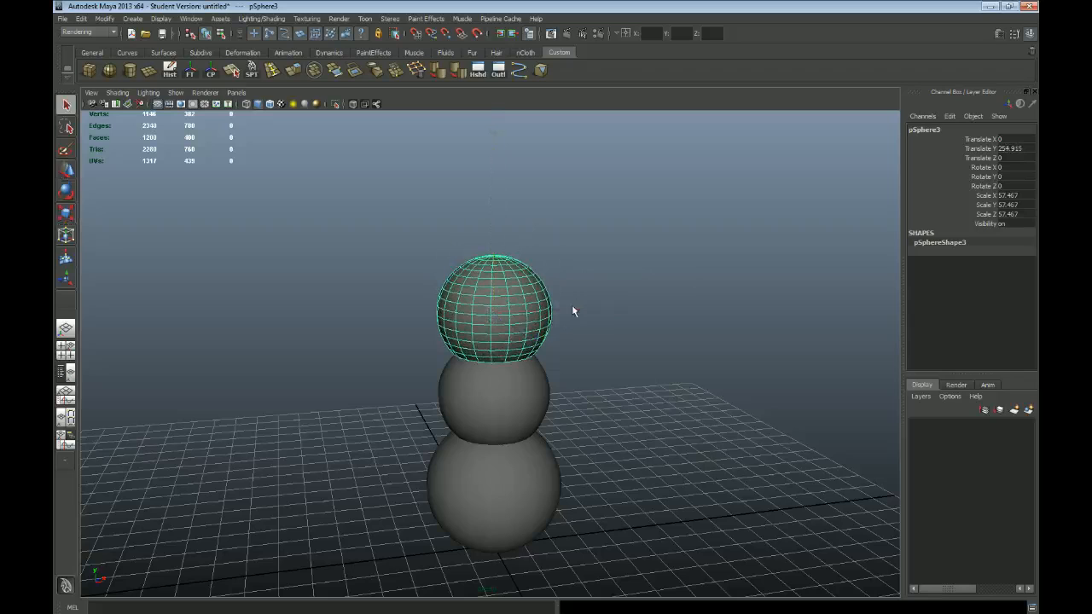
{"action": "left_click", "coordinate": [511, 396]}
{"action": "left_click", "coordinate": [500, 480]}
{"action": "left_click", "coordinate": [518, 406]}
{"action": "left_click", "coordinate": [499, 306]}
{"action": "left_click", "coordinate": [527, 389]}
{"action": "left_click", "coordinate": [516, 478]}
{"action": "left_click", "coordinate": [527, 401]}
{"action": "left_click", "coordinate": [521, 314]}
{"action": "left_click", "coordinate": [531, 388]}
{"action": "left_click", "coordinate": [524, 465]}
{"action": "left_click", "coordinate": [513, 420]}
{"action": "left_click", "coordinate": [504, 316]}
Step: Scale the topmost sphere uniformly to about 40.5 and set it on the middle sphere at about Y 243.3
{"action": "key", "text": "w"}
{"action": "key", "text": "minus"}
{"action": "key", "text": "minus"}
{"action": "key", "text": "minus"}
{"action": "key", "text": "minus"}
{"action": "key", "text": "minus"}
{"action": "key", "text": "minus"}
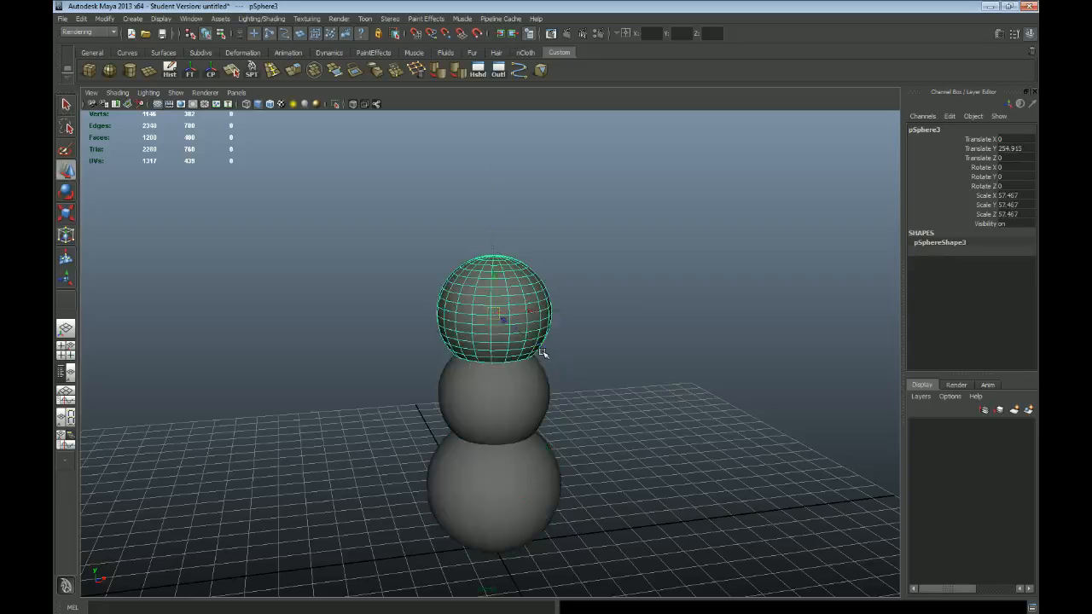
{"action": "left_click_drag", "start_coordinate": [534, 380], "coordinate": [527, 401], "text": "alt"}
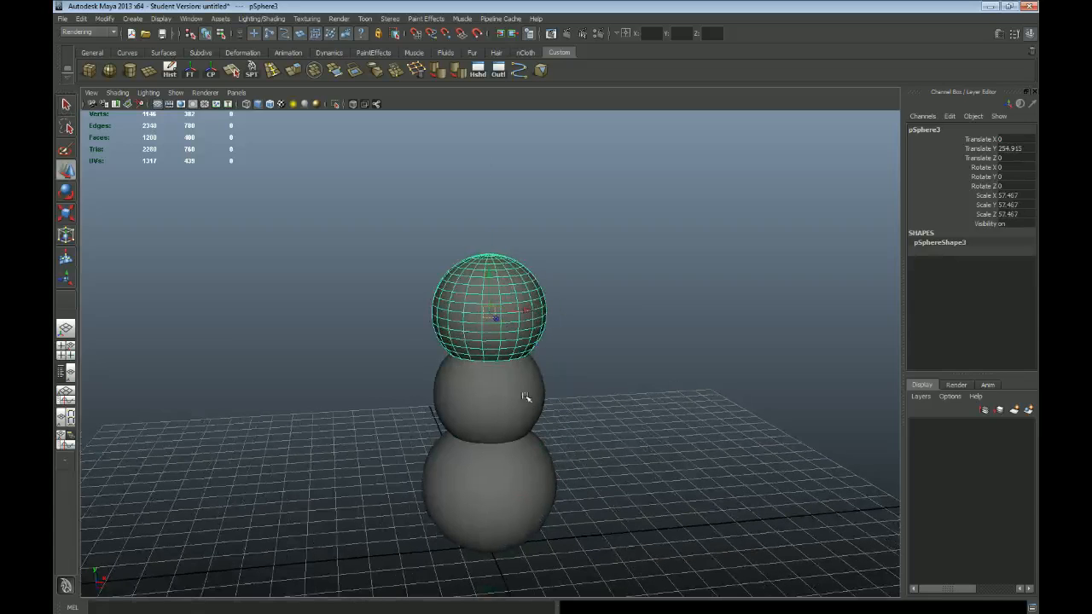
{"action": "key", "text": "space"}
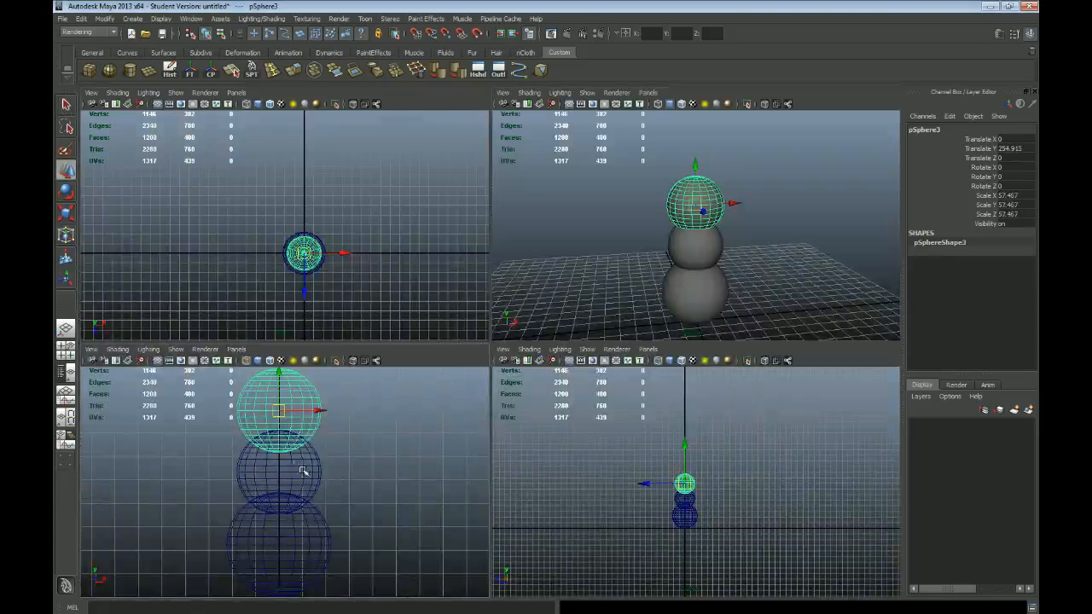
{"action": "key", "text": "space"}
{"action": "middle_click_drag", "start_coordinate": [563, 266], "coordinate": [564, 357], "text": "alt"}
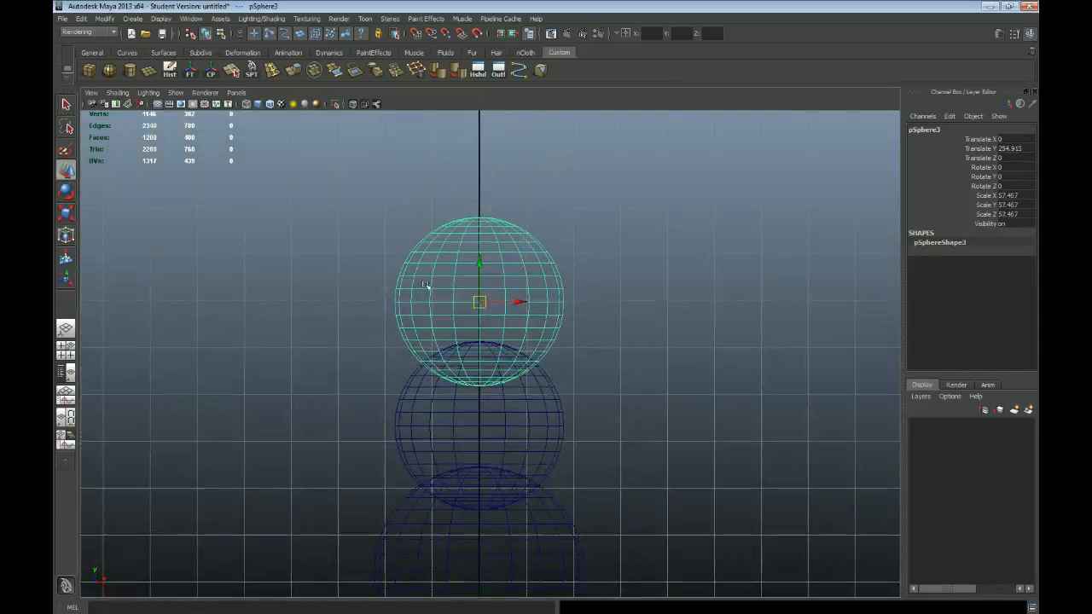
{"action": "middle_click_drag", "start_coordinate": [502, 336], "coordinate": [516, 322], "text": "alt"}
{"action": "left_click_drag", "start_coordinate": [494, 264], "coordinate": [495, 256]}
{"action": "key", "text": "space"}
{"action": "left_click_drag", "start_coordinate": [694, 217], "coordinate": [676, 215]}
{"action": "key", "text": "w"}
{"action": "left_click_drag", "start_coordinate": [691, 167], "coordinate": [692, 176]}
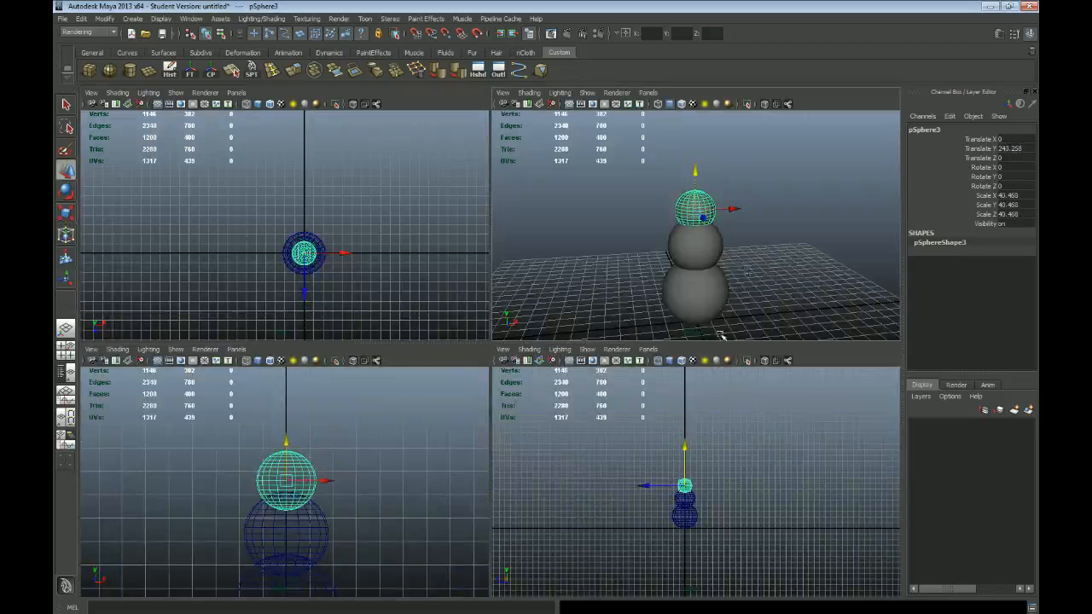
Step: Raise the head sphere along Y to about 248.8 so that it sits less deeply in the middle sphere
{"action": "key", "text": "space"}
{"action": "scroll", "coordinate": [395, 407], "scroll_direction": "up", "scroll_amount": 2}
{"action": "left_click_drag", "start_coordinate": [395, 408], "coordinate": [522, 412], "text": "alt"}
{"action": "scroll", "coordinate": [555, 422], "scroll_direction": "down", "scroll_amount": 2}
{"action": "middle_click_drag", "start_coordinate": [627, 470], "coordinate": [616, 392], "text": "alt"}
{"action": "mouse_move", "coordinate": [615, 392]}
{"action": "left_mouse_down", "text": "alt"}
{"action": "mouse_move", "coordinate": [588, 390]}
{"action": "mouse_move", "coordinate": [600, 390]}
{"action": "left_mouse_up", "text": "alt"}
{"action": "left_click_drag", "start_coordinate": [482, 205], "coordinate": [483, 208]}
{"action": "left_click_drag", "start_coordinate": [580, 309], "coordinate": [532, 302], "text": "alt"}
{"action": "left_click_drag", "start_coordinate": [450, 203], "coordinate": [450, 195]}
{"action": "left_click_drag", "start_coordinate": [490, 231], "coordinate": [406, 327], "text": "alt"}
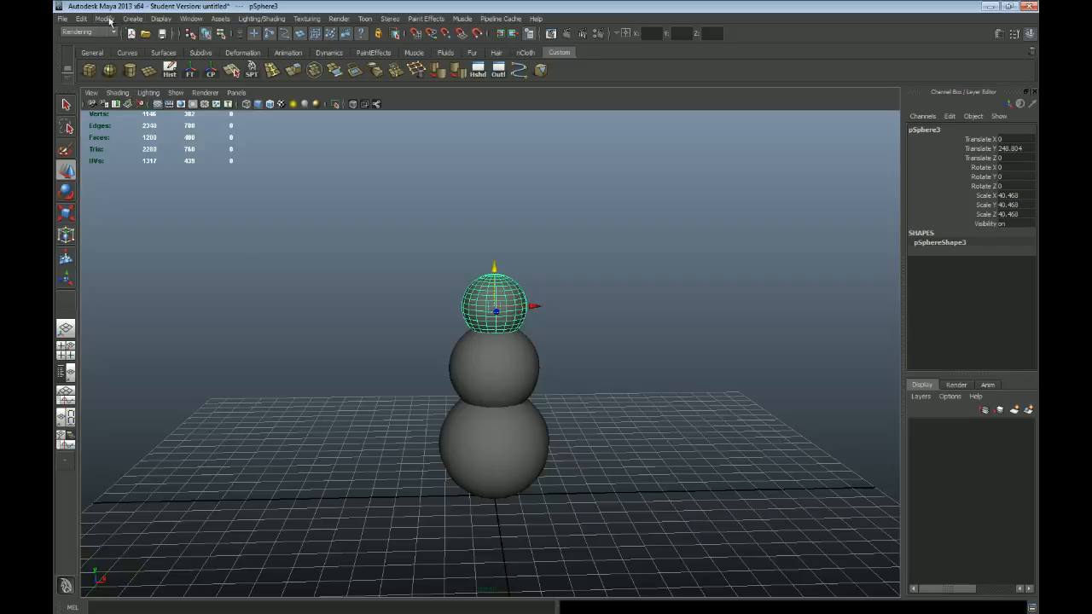
Step: Create a polygon cylinder and move it up along Y to about 316.4, above the snowman's head
{"action": "left_click", "coordinate": [132, 18]}
{"action": "mouse_move", "coordinate": [140, 50]}
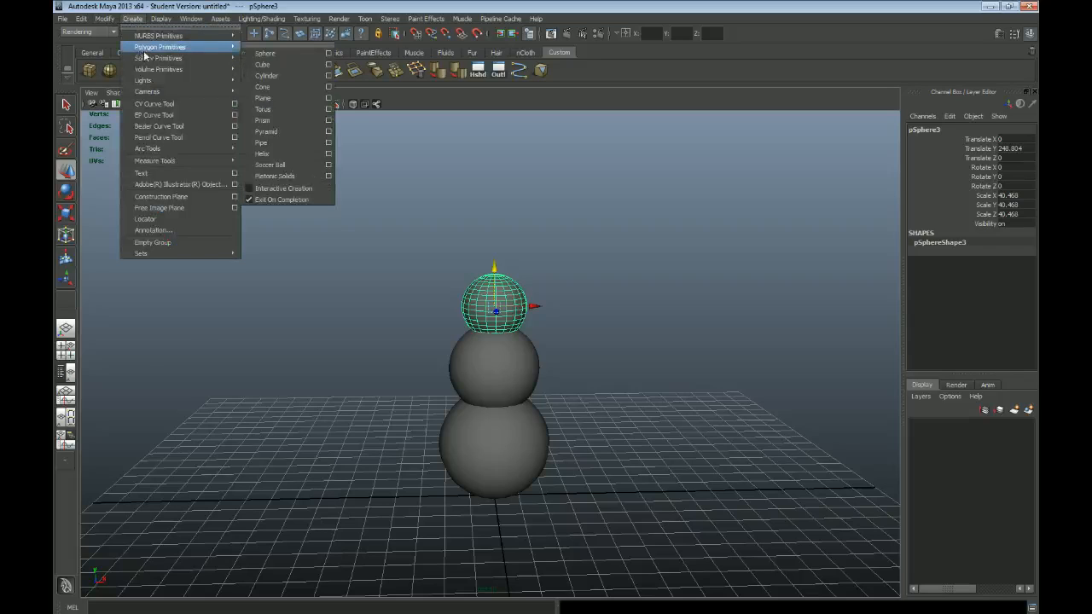
{"action": "left_click", "coordinate": [271, 76]}
{"action": "left_click_drag", "start_coordinate": [493, 461], "coordinate": [469, 219]}
{"action": "mouse_move", "coordinate": [532, 302]}
{"action": "left_mouse_down", "text": "alt"}
{"action": "mouse_move", "coordinate": [512, 311]}
{"action": "mouse_move", "coordinate": [567, 455]}
{"action": "mouse_move", "coordinate": [515, 309]}
{"action": "left_mouse_up", "text": "alt"}
Step: Scale the cylinder uniformly to about 5, then stretch it along Y to about 39.8 to form a thin rod
{"action": "key", "text": "r"}
{"action": "scroll", "coordinate": [452, 290], "scroll_direction": "up", "scroll_amount": 1}
{"action": "scroll", "coordinate": [500, 322], "scroll_direction": "up", "scroll_amount": 1}
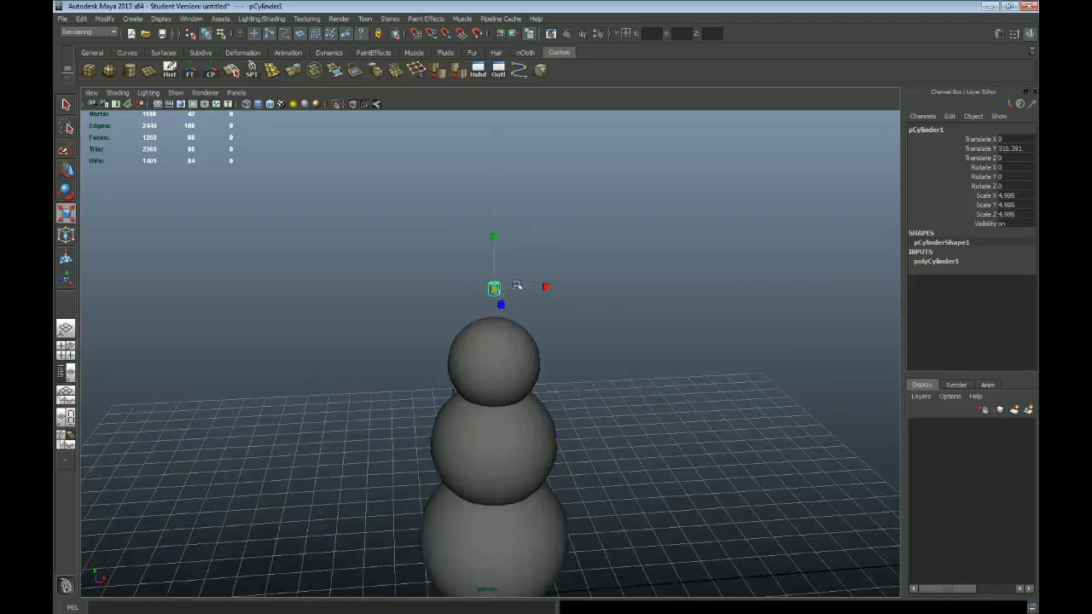
{"action": "left_click_drag", "start_coordinate": [489, 233], "coordinate": [493, 196]}
{"action": "key", "text": "w"}
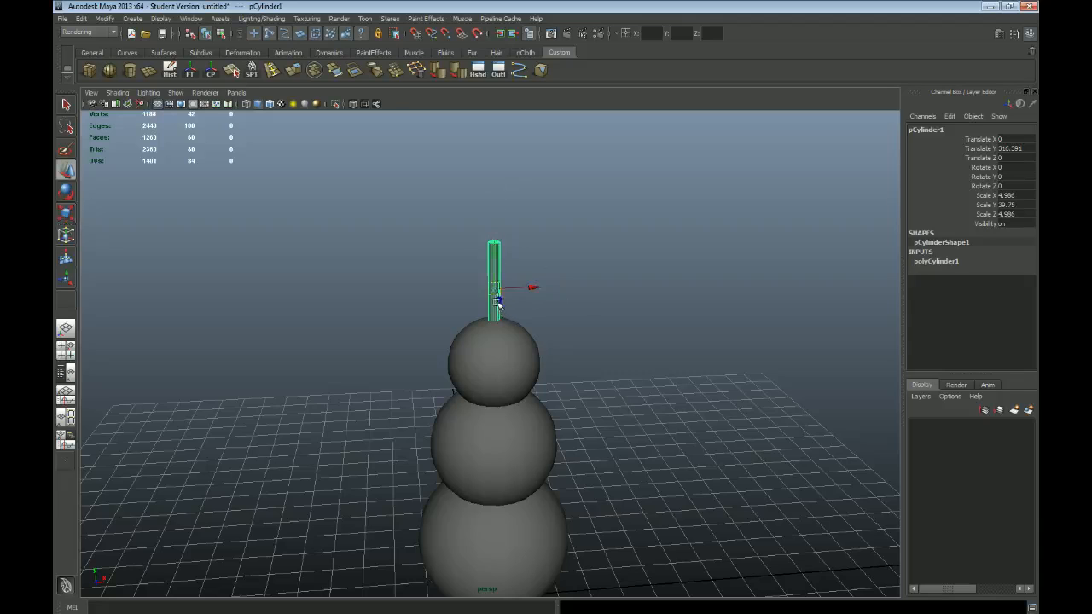
{"action": "left_click_drag", "start_coordinate": [524, 286], "coordinate": [597, 286]}
{"action": "key", "text": "ctrl+z"}
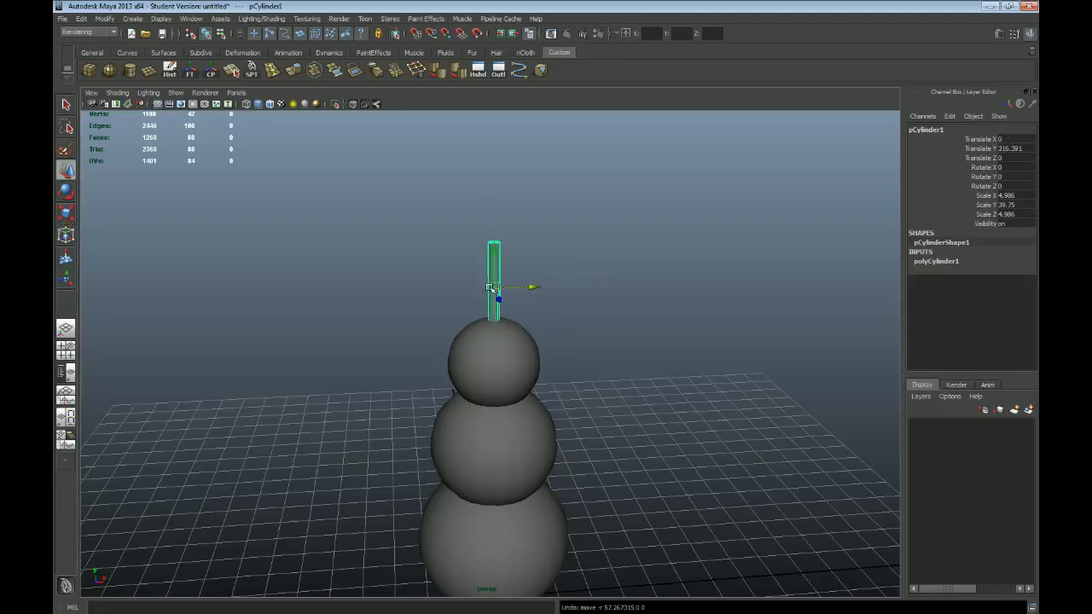
{"action": "left_click_drag", "start_coordinate": [623, 403], "coordinate": [578, 398], "text": "alt"}
{"action": "left_click_drag", "start_coordinate": [485, 277], "coordinate": [535, 386]}
{"action": "key", "text": "space"}
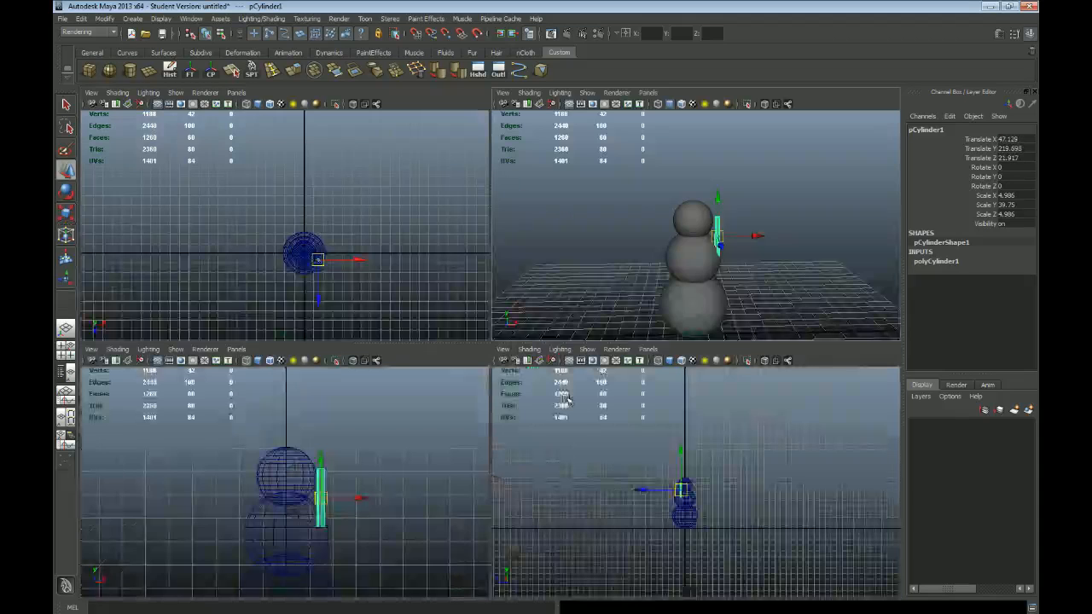
{"action": "key", "text": "ctrl+z"}
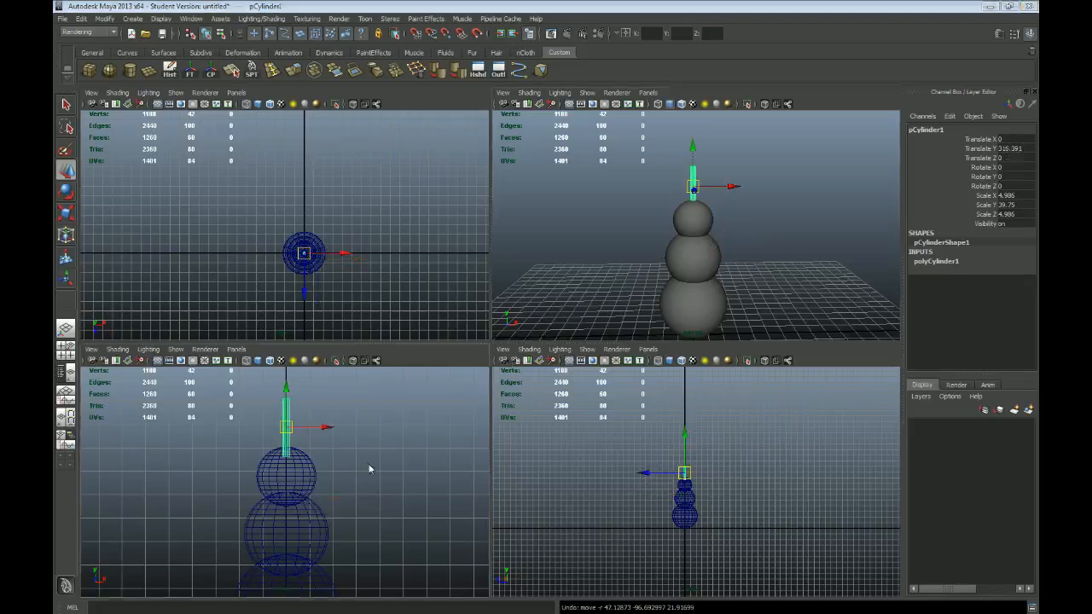
Step: Move the cylinder in the front view to about X 56.9, Y 211.7, beside the snowman's middle sphere
{"action": "key", "text": "space"}
{"action": "right_click_drag", "start_coordinate": [639, 459], "coordinate": [491, 458], "text": "alt"}
{"action": "right_click_drag", "start_coordinate": [358, 373], "coordinate": [543, 386], "text": "alt"}
{"action": "middle_click_drag", "start_coordinate": [544, 386], "coordinate": [490, 350], "text": "alt"}
{"action": "left_click_drag", "start_coordinate": [440, 241], "coordinate": [503, 347]}
{"action": "right_click_drag", "start_coordinate": [503, 348], "coordinate": [544, 413], "text": "alt"}
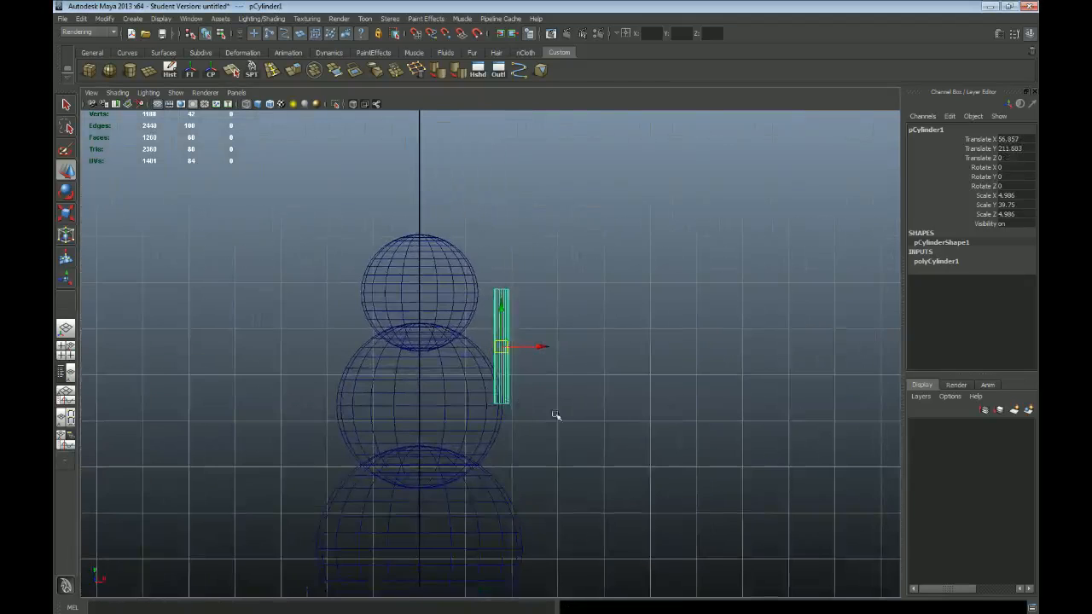
{"action": "middle_click_drag", "start_coordinate": [530, 385], "coordinate": [498, 353], "text": "alt"}
Step: Rotate the cylinder about Z to about -52.5 degrees and place it at about X 86.2, Y 206.4 as an arm
{"action": "key", "text": "e"}
{"action": "left_click_drag", "start_coordinate": [520, 300], "coordinate": [532, 359]}
{"action": "key", "text": "w"}
{"action": "left_click_drag", "start_coordinate": [471, 316], "coordinate": [513, 324]}
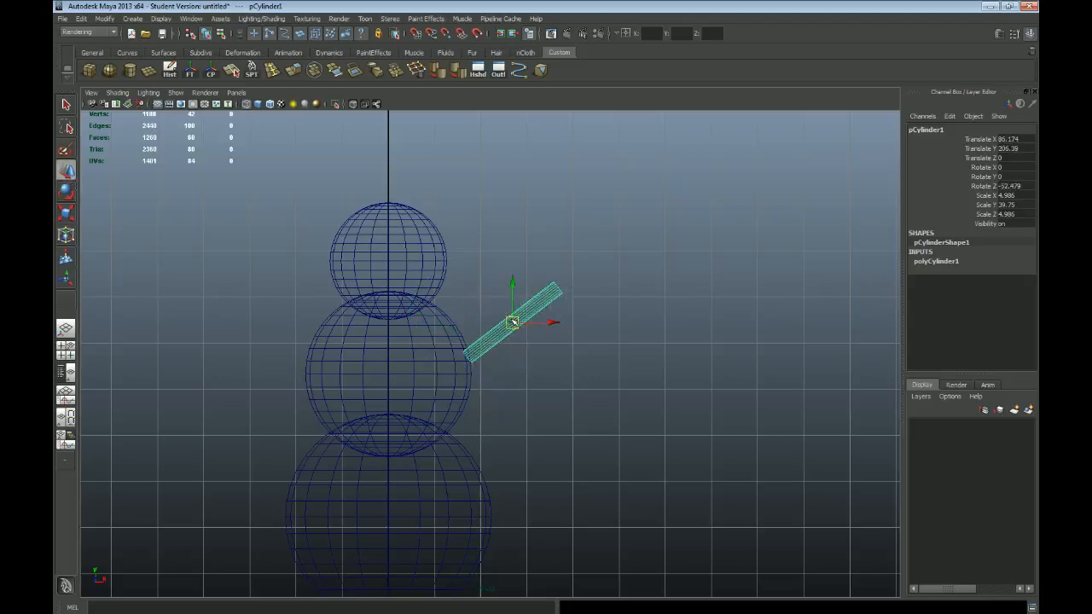
{"action": "key", "text": "space"}
{"action": "key", "text": "space"}
{"action": "left_click_drag", "start_coordinate": [683, 319], "coordinate": [525, 352], "text": "alt"}
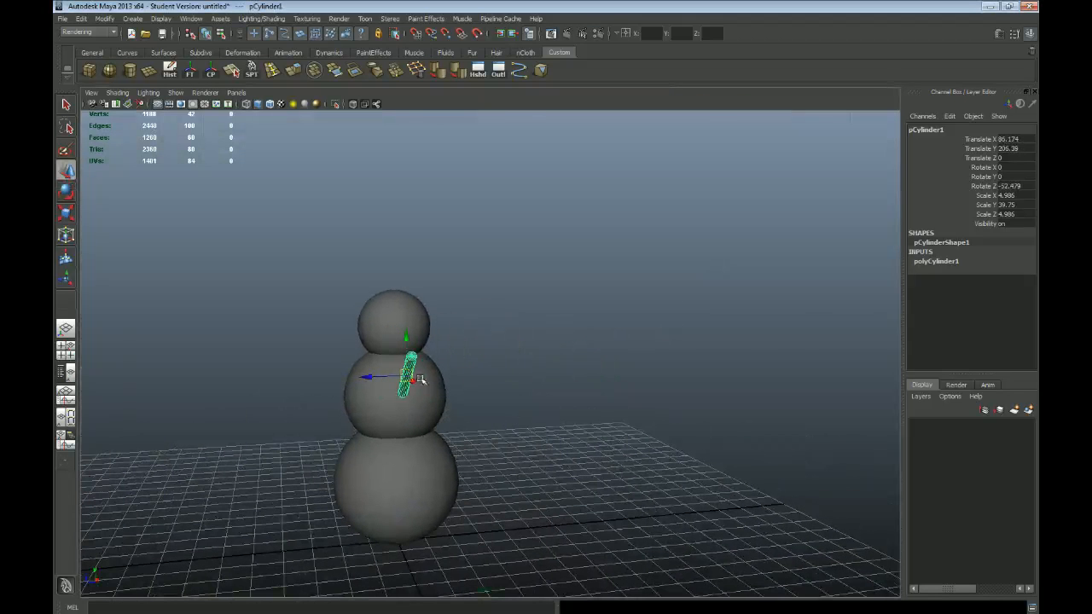
{"action": "left_click_drag", "start_coordinate": [435, 388], "coordinate": [347, 301], "text": "alt"}
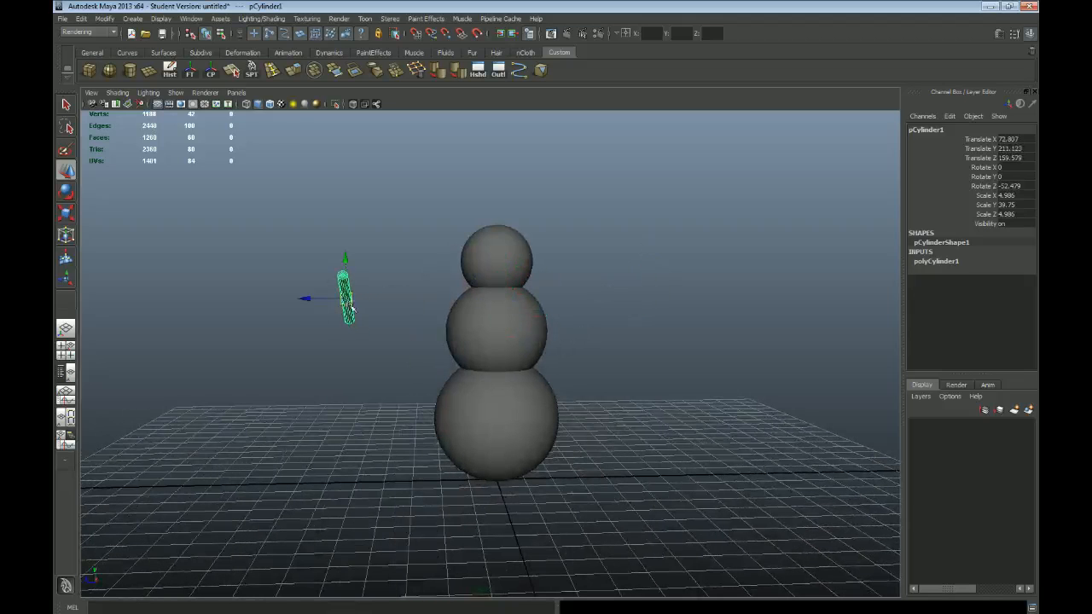
{"action": "key", "text": "ctrl+z"}
{"action": "key", "text": "ctrl+z"}
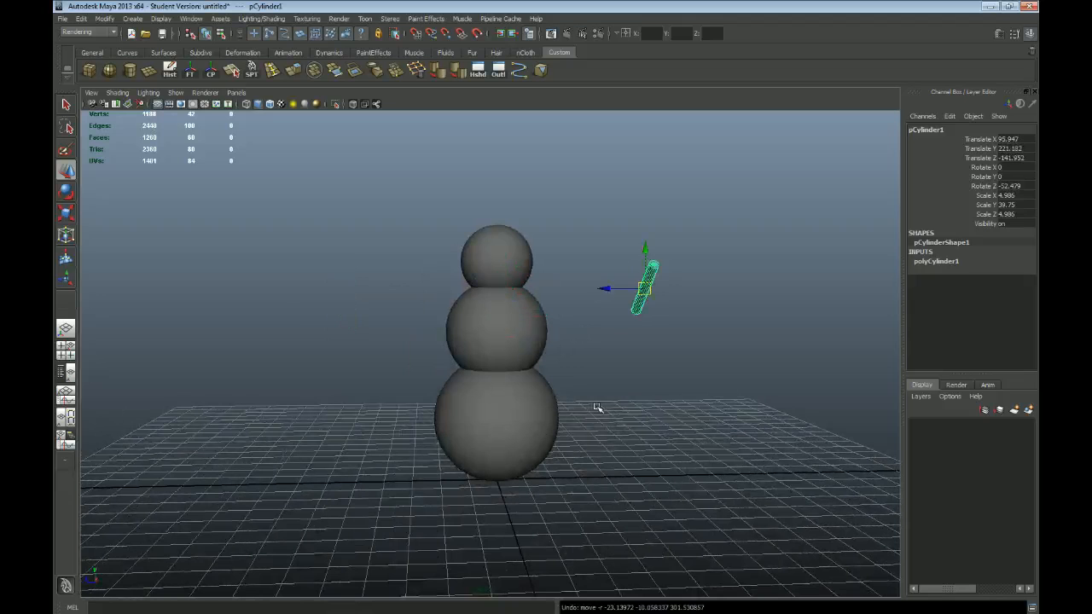
{"action": "left_click_drag", "start_coordinate": [518, 396], "coordinate": [542, 361], "text": "alt"}
Step: Lengthen the arm to a Y scale of about 52.3 in the front view and place it at about X 88.2, Y 220.4
{"action": "key", "text": "space"}
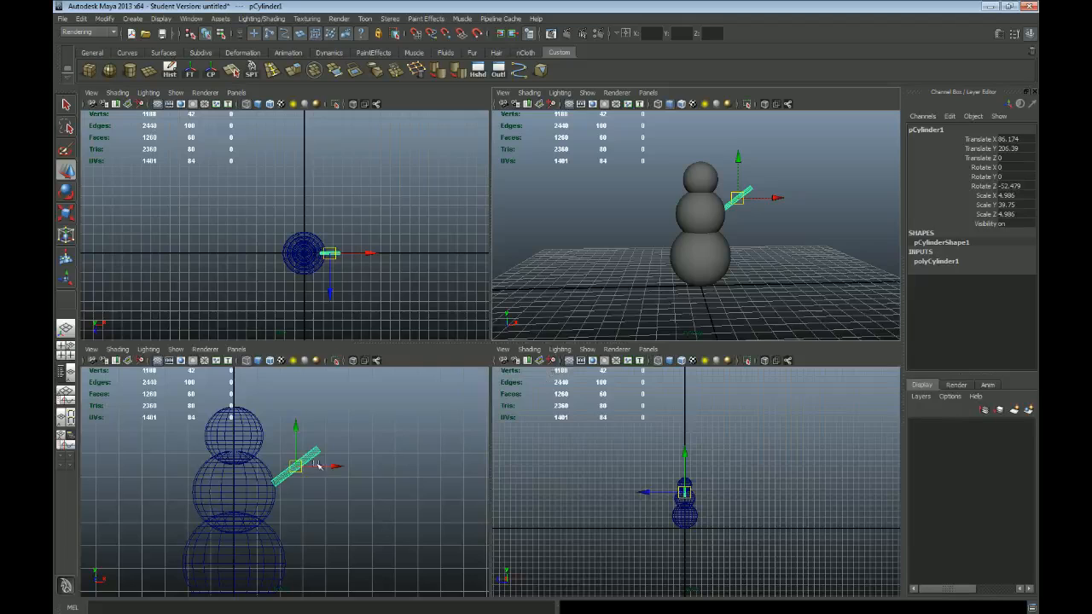
{"action": "key", "text": "space"}
{"action": "left_click_drag", "start_coordinate": [525, 325], "coordinate": [587, 293]}
{"action": "key", "text": "ctrl+z"}
{"action": "key", "text": "r"}
{"action": "key", "text": "w"}
{"action": "mouse_move", "coordinate": [528, 325]}
{"action": "left_mouse_down"}
{"action": "mouse_move", "coordinate": [580, 295]}
{"action": "mouse_move", "coordinate": [577, 277]}
{"action": "mouse_move", "coordinate": [528, 304]}
{"action": "left_mouse_up"}
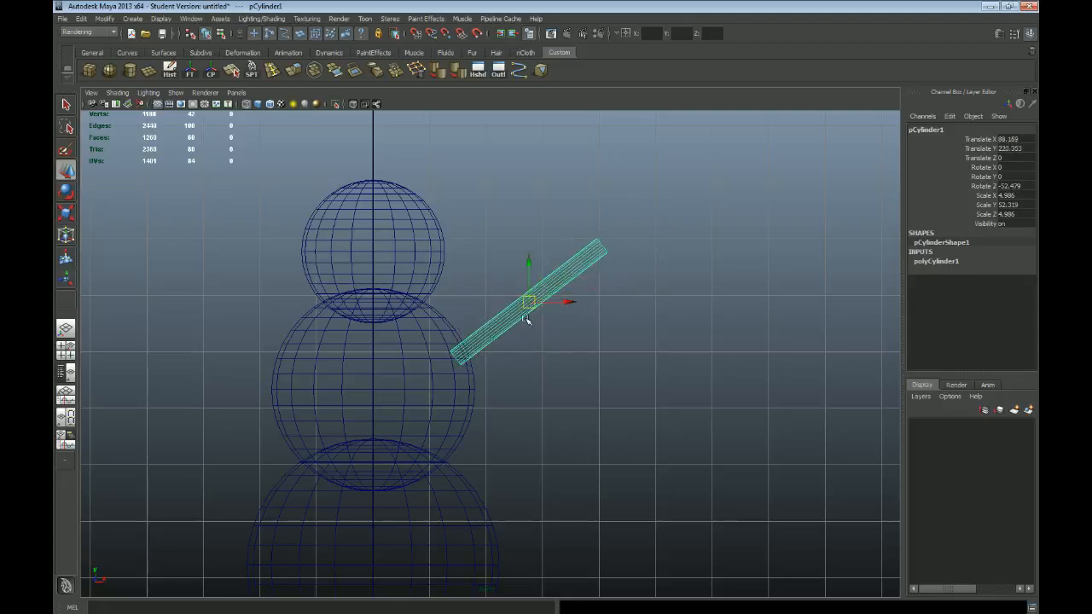
Step: Duplicate the arm, rotate the copy about Z to about 53.9 degrees and place it on the snowman's opposite side at about X -91.4, Y 219.7
{"action": "key", "text": "ctrl+d"}
{"action": "left_click_drag", "start_coordinate": [527, 319], "coordinate": [239, 319]}
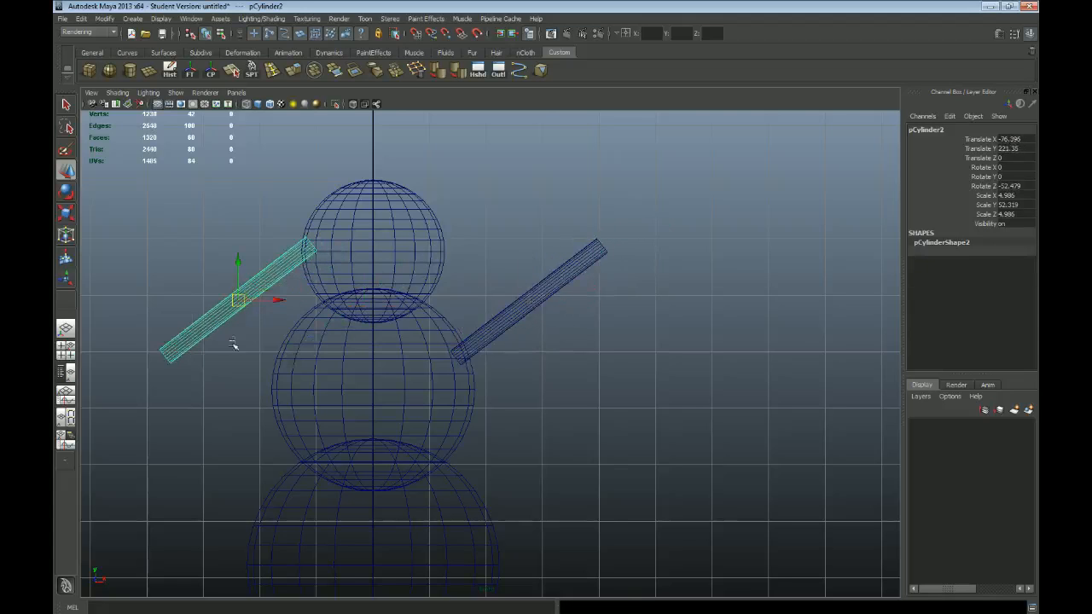
{"action": "middle_click_drag", "start_coordinate": [238, 346], "coordinate": [424, 350], "text": "alt"}
{"action": "key", "text": "e"}
{"action": "left_click_drag", "start_coordinate": [452, 282], "coordinate": [396, 313]}
{"action": "key", "text": "w"}
{"action": "middle_click_drag", "start_coordinate": [675, 367], "coordinate": [654, 366], "text": "alt"}
{"action": "left_click_drag", "start_coordinate": [376, 311], "coordinate": [378, 308]}
{"action": "middle_click_drag", "start_coordinate": [711, 353], "coordinate": [607, 350], "text": "alt"}
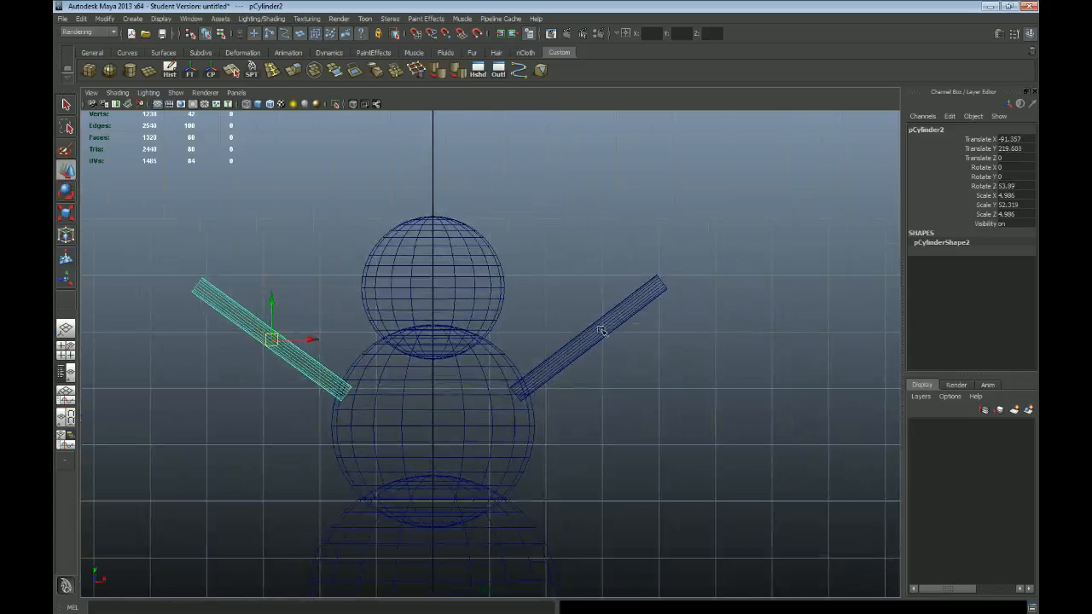
Step: Rotate the original arm about Z to about -59.5 degrees and move it to about X 92.8, Y 215.0
{"action": "left_click", "coordinate": [602, 338]}
{"action": "key", "text": "e"}
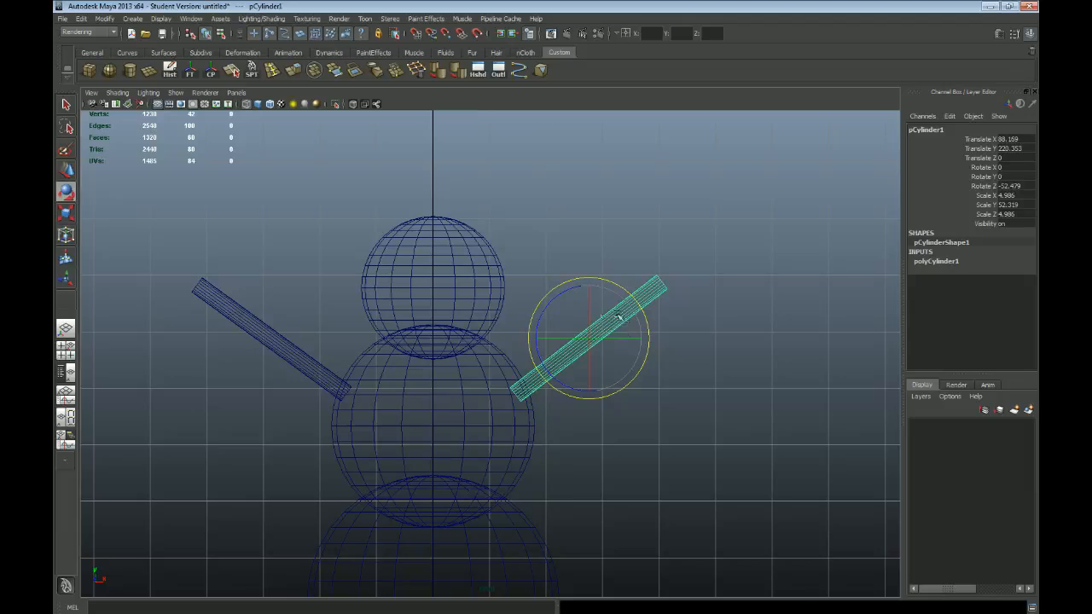
{"action": "left_click_drag", "start_coordinate": [562, 295], "coordinate": [572, 297]}
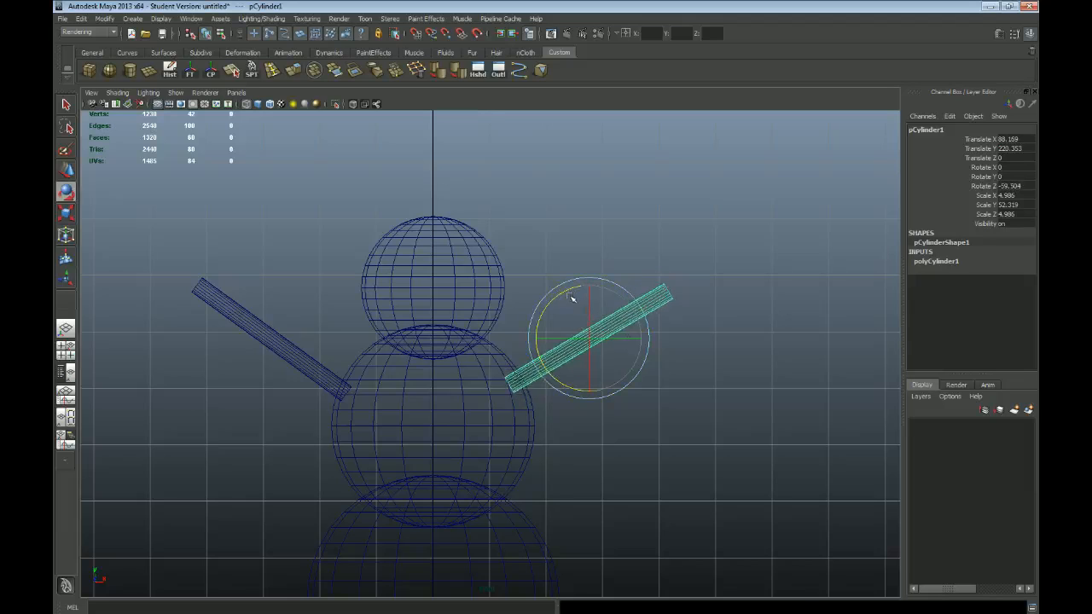
{"action": "key", "text": "w"}
{"action": "left_click_drag", "start_coordinate": [592, 339], "coordinate": [600, 348]}
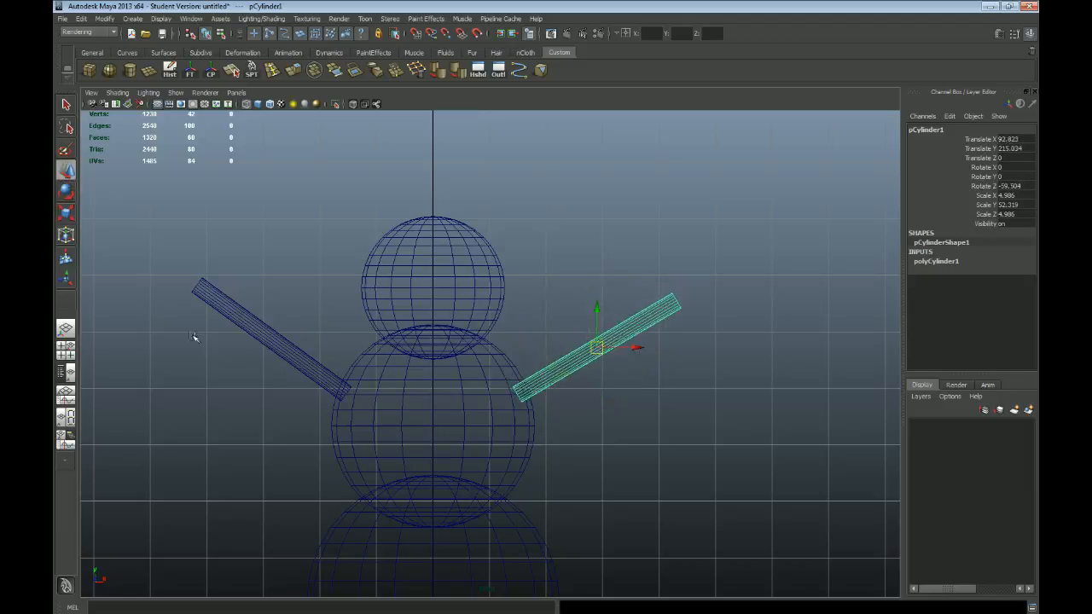
Step: Rotate the copied arm about Z to about 63.1 degrees and move it to about X -96.1, Y 210.6
{"action": "left_click", "coordinate": [287, 355]}
{"action": "middle_click_drag", "start_coordinate": [299, 379], "coordinate": [392, 378], "text": "alt"}
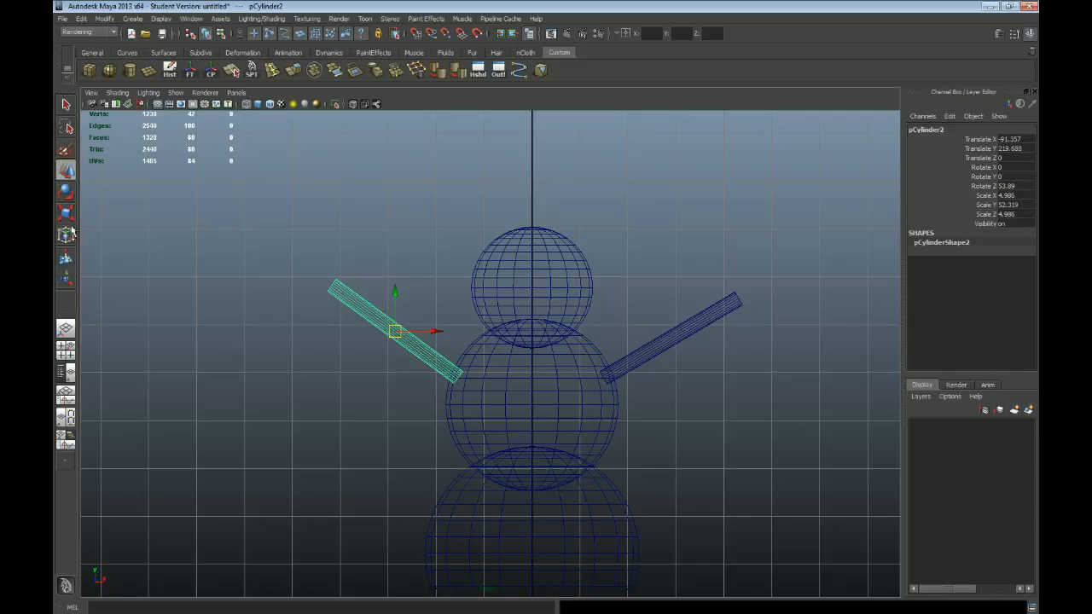
{"action": "scroll", "coordinate": [290, 363], "scroll_direction": "up", "scroll_amount": 1}
{"action": "middle_click_drag", "start_coordinate": [404, 387], "coordinate": [384, 362], "text": "alt"}
{"action": "key", "text": "e"}
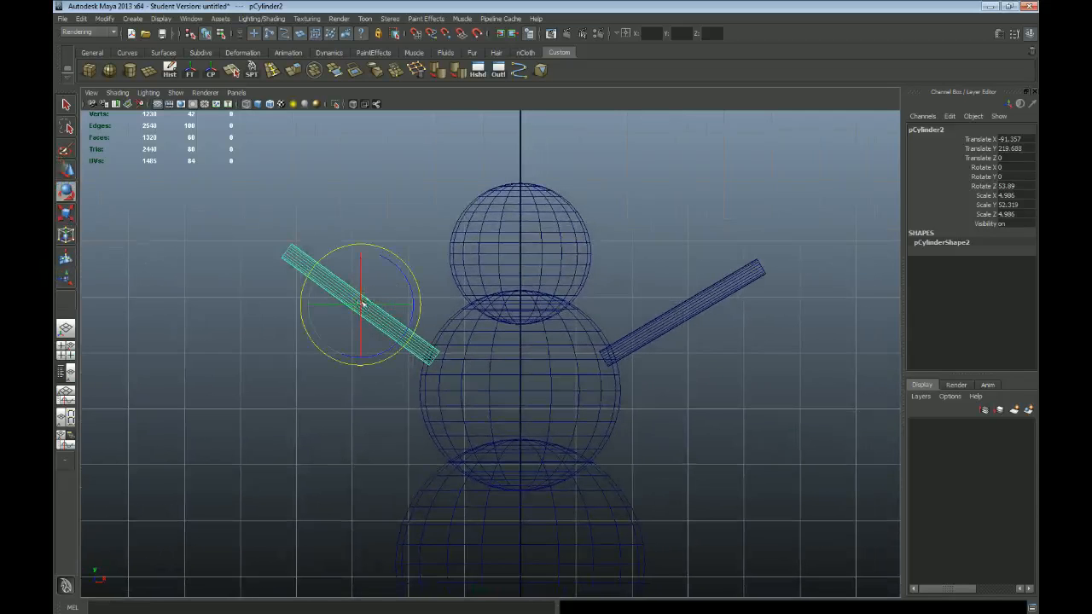
{"action": "left_click_drag", "start_coordinate": [401, 271], "coordinate": [392, 261]}
{"action": "key", "text": "w"}
{"action": "left_click_drag", "start_coordinate": [361, 305], "coordinate": [359, 317]}
{"action": "key", "text": "e"}
{"action": "left_click_drag", "start_coordinate": [399, 285], "coordinate": [355, 322]}
{"action": "key", "text": "w"}
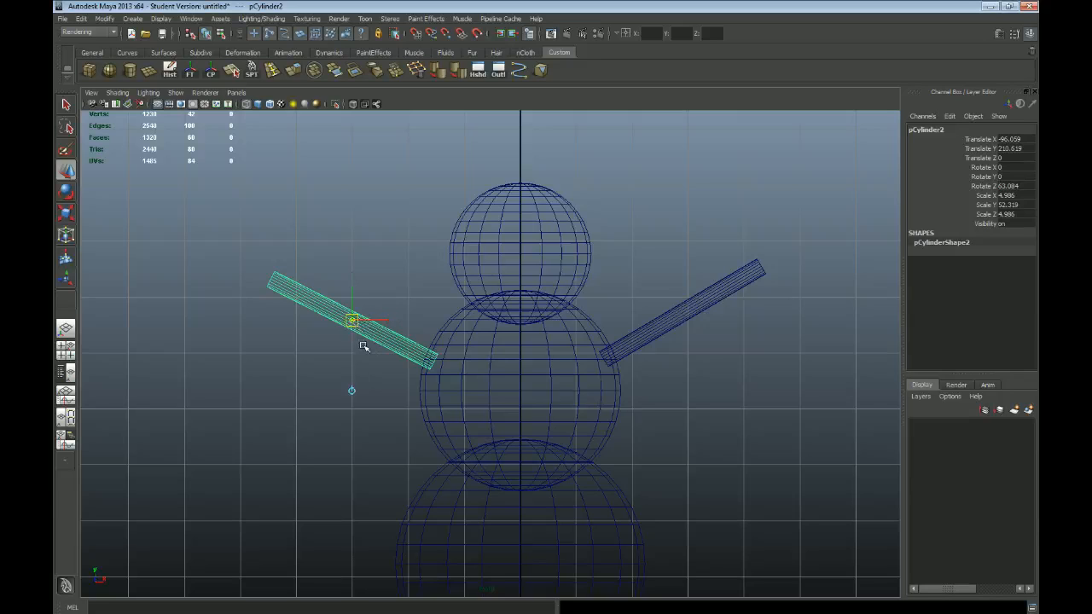
Step: Move the copied arm's pivot to its inner end at the body and rotate it about Z to about 69.8 degrees
{"action": "key", "text": "Insert"}
{"action": "left_click_drag", "start_coordinate": [352, 321], "coordinate": [431, 361]}
{"action": "key", "text": "Insert"}
{"action": "key", "text": "e"}
{"action": "mouse_move", "coordinate": [465, 323]}
{"action": "left_mouse_down"}
{"action": "mouse_move", "coordinate": [445, 317]}
{"action": "mouse_move", "coordinate": [468, 331]}
{"action": "mouse_move", "coordinate": [453, 329]}
{"action": "left_mouse_up"}
Step: Scale the copied arm to about 3.8 thick and 45.3 along Y, and rotate it about Z to about 65 degrees
{"action": "key", "text": "r"}
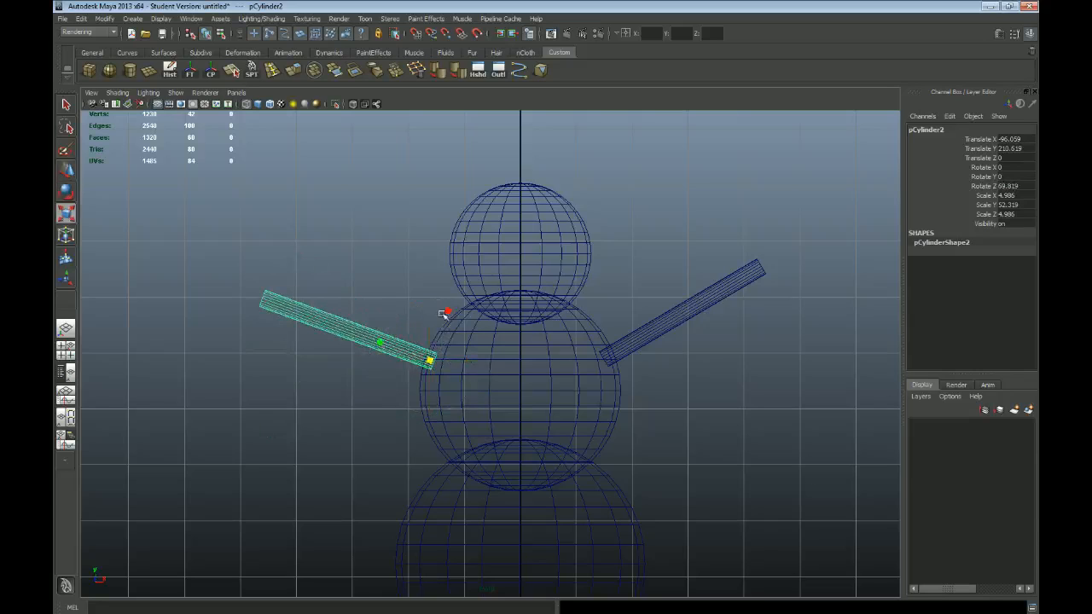
{"action": "left_click_drag", "start_coordinate": [382, 344], "coordinate": [408, 353]}
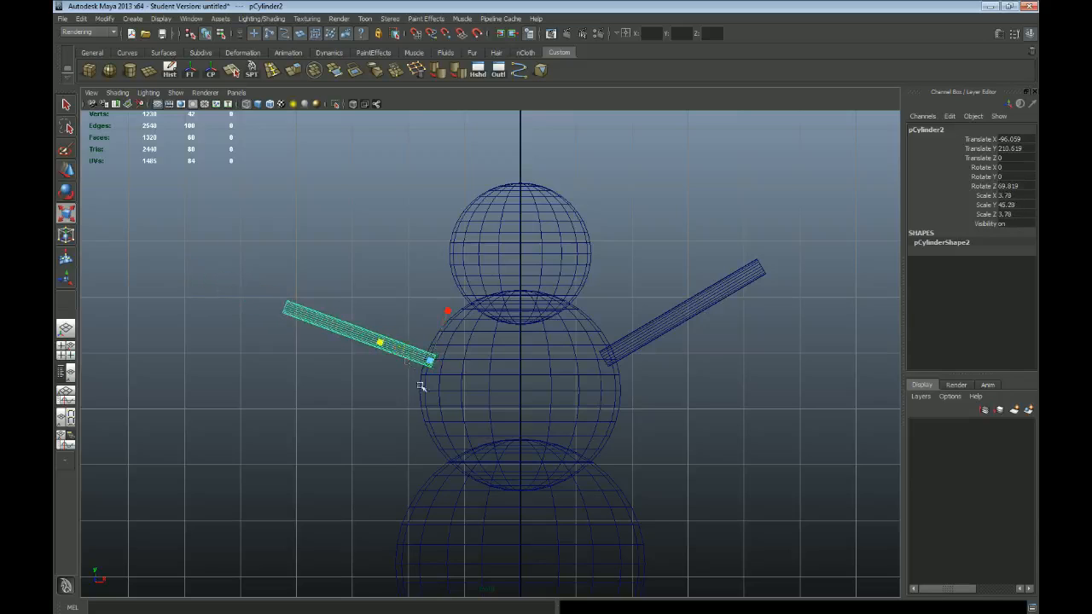
{"action": "key", "text": "e"}
{"action": "left_click_drag", "start_coordinate": [451, 316], "coordinate": [452, 321]}
Step: Delete the original arm and replace it with a duplicate of the other arm, moved along X to about 3.4
{"action": "left_click", "coordinate": [751, 285]}
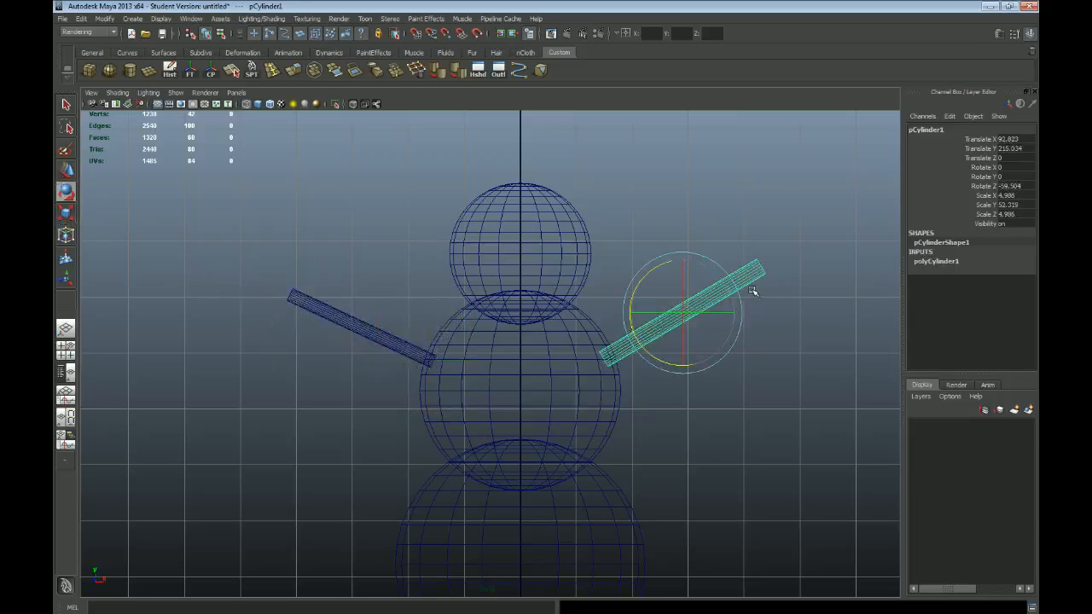
{"action": "key", "text": "Delete"}
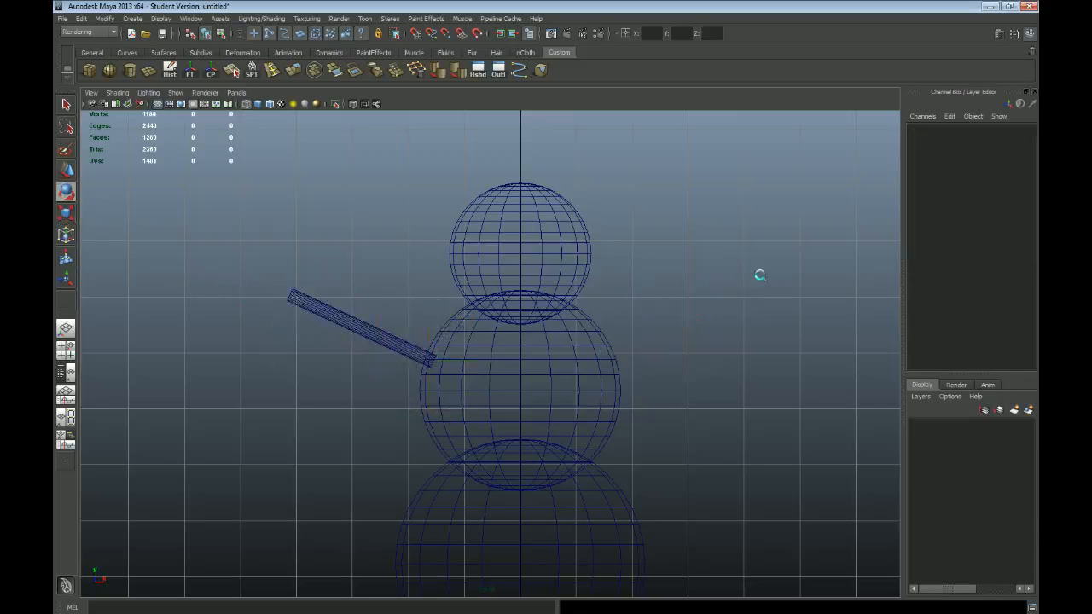
{"action": "left_click_drag", "start_coordinate": [285, 280], "coordinate": [313, 320]}
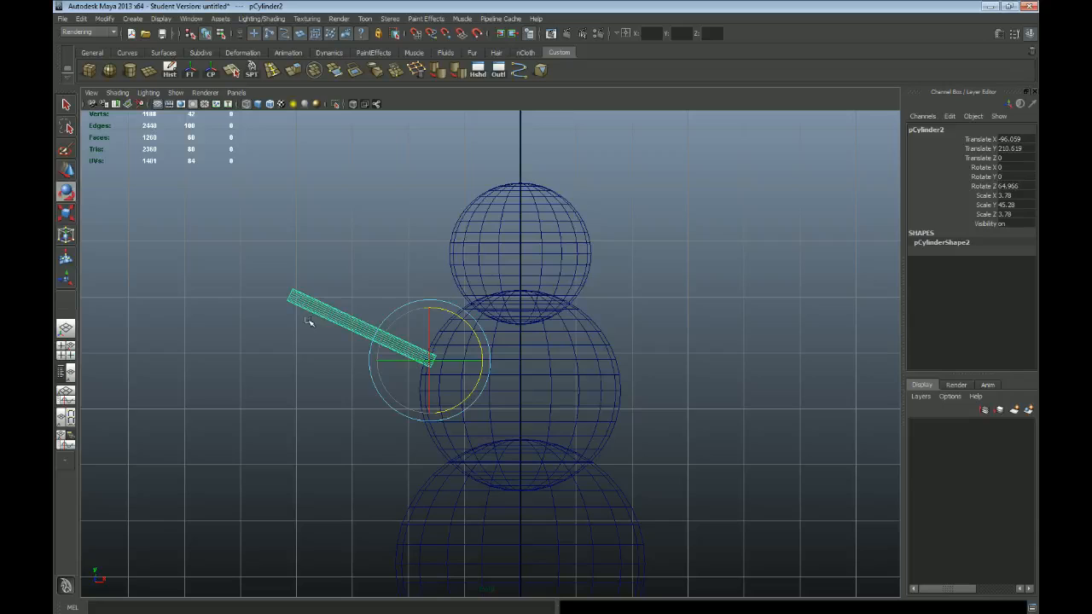
{"action": "key", "text": "w"}
{"action": "key", "text": "ctrl+d"}
{"action": "left_click_drag", "start_coordinate": [472, 363], "coordinate": [644, 368]}
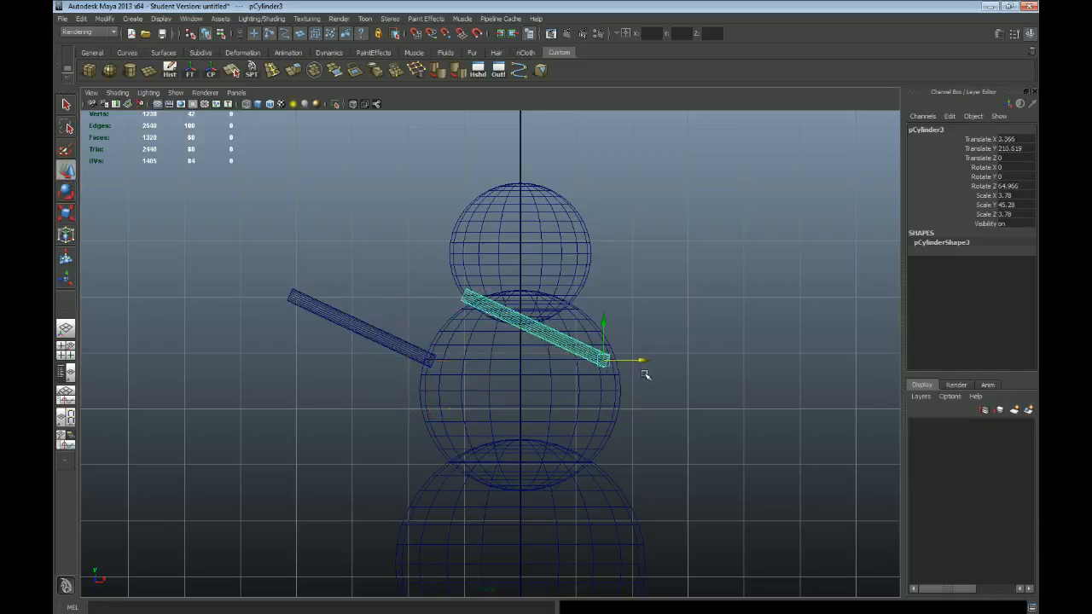
Step: Rotate the duplicated arm about Z to about -63.8 degrees and shift it along X to about 4.0 to mirror the other arm
{"action": "key", "text": "e"}
{"action": "left_click_drag", "start_coordinate": [589, 310], "coordinate": [779, 433]}
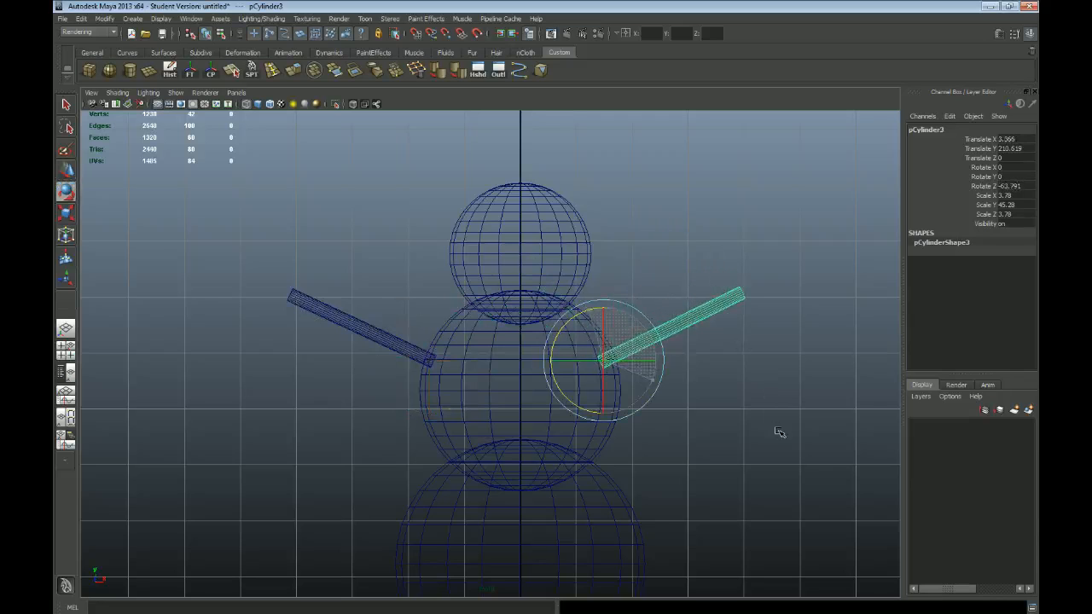
{"action": "key", "text": "w"}
{"action": "left_click_drag", "start_coordinate": [602, 361], "coordinate": [605, 362]}
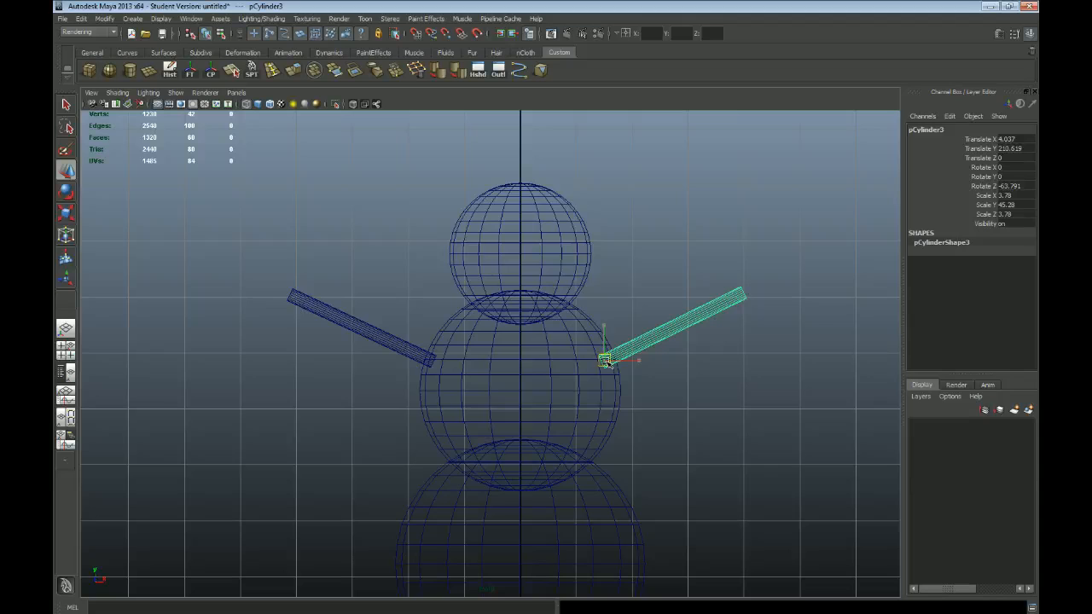
Step: Duplicate the arm to its outer tip at about X 80.3, Y 247.9, angle it upward and shorten it to about 12.8 along Y as a finger
{"action": "middle_click_drag", "start_coordinate": [714, 371], "coordinate": [688, 375], "text": "alt"}
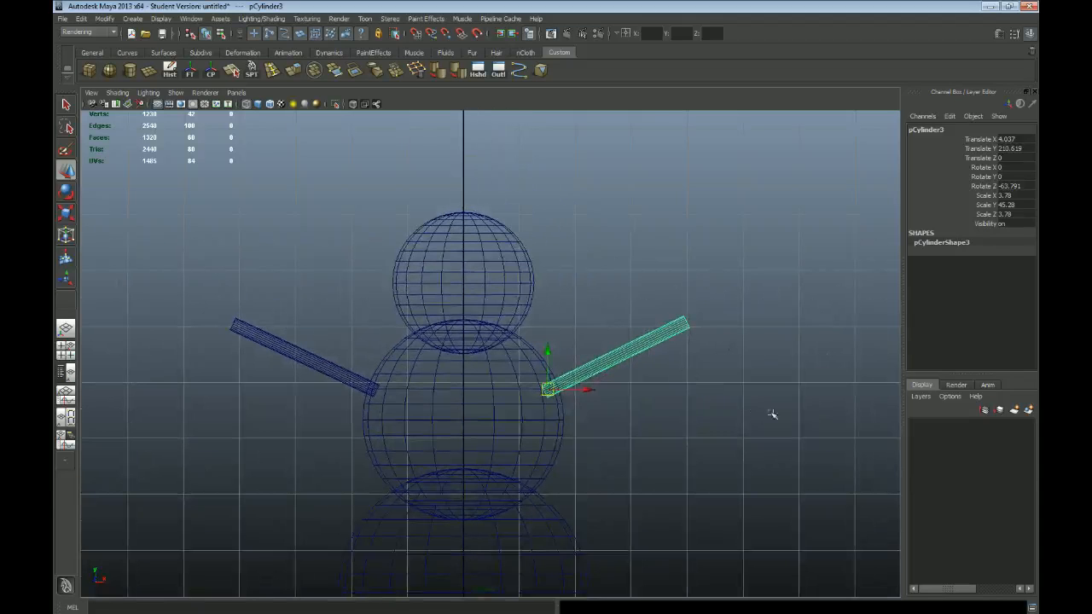
{"action": "key", "text": "ctrl+d"}
{"action": "left_click_drag", "start_coordinate": [547, 389], "coordinate": [682, 318]}
{"action": "key", "text": "e"}
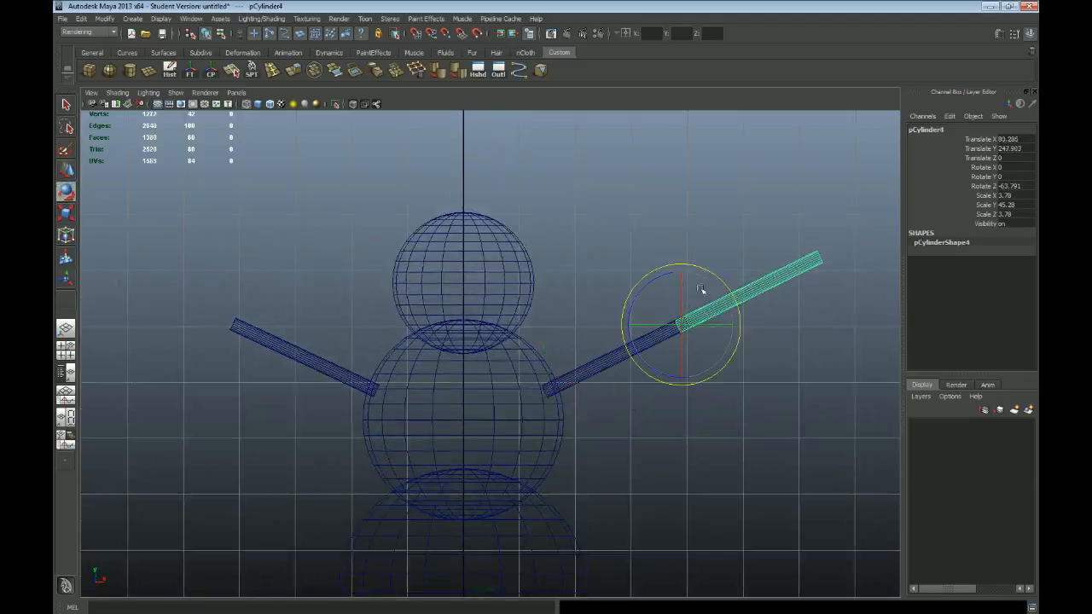
{"action": "left_click_drag", "start_coordinate": [668, 276], "coordinate": [646, 280]}
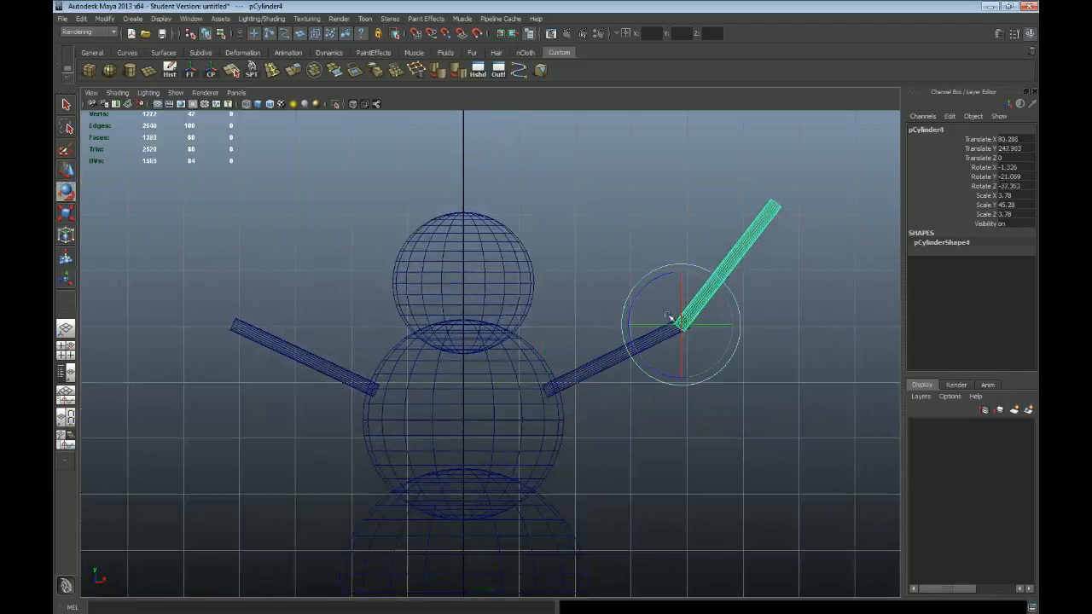
{"action": "key", "text": "r"}
{"action": "left_click_drag", "start_coordinate": [710, 292], "coordinate": [698, 317]}
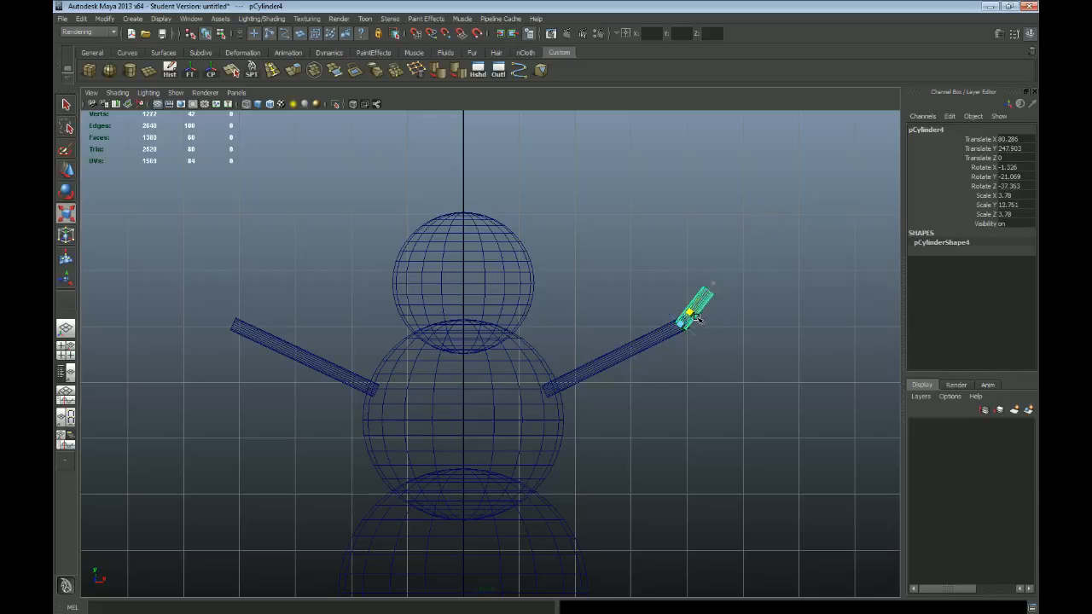
Step: Duplicate the finger three times and rotate the copies around the arm's tip, including about -101.6 and 0.6 degrees in Z, to fan out a hand
{"action": "key", "text": "e"}
{"action": "left_click_drag", "start_coordinate": [663, 283], "coordinate": [674, 388]}
{"action": "key", "text": "ctrl+d"}
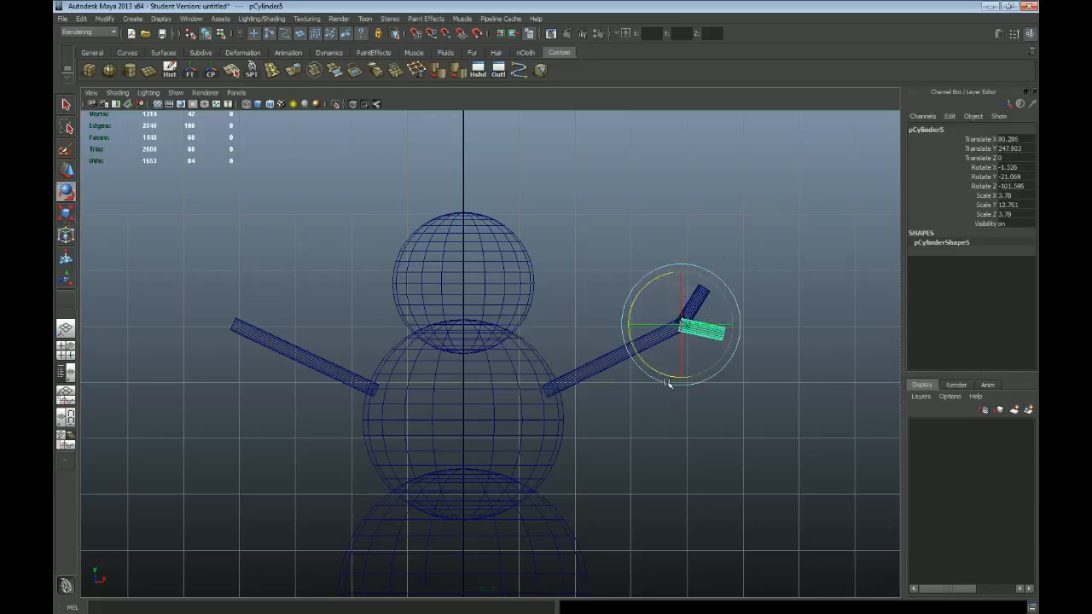
{"action": "key", "text": "ctrl+d"}
{"action": "left_click_drag", "start_coordinate": [653, 283], "coordinate": [677, 435]}
{"action": "key", "text": "ctrl+d"}
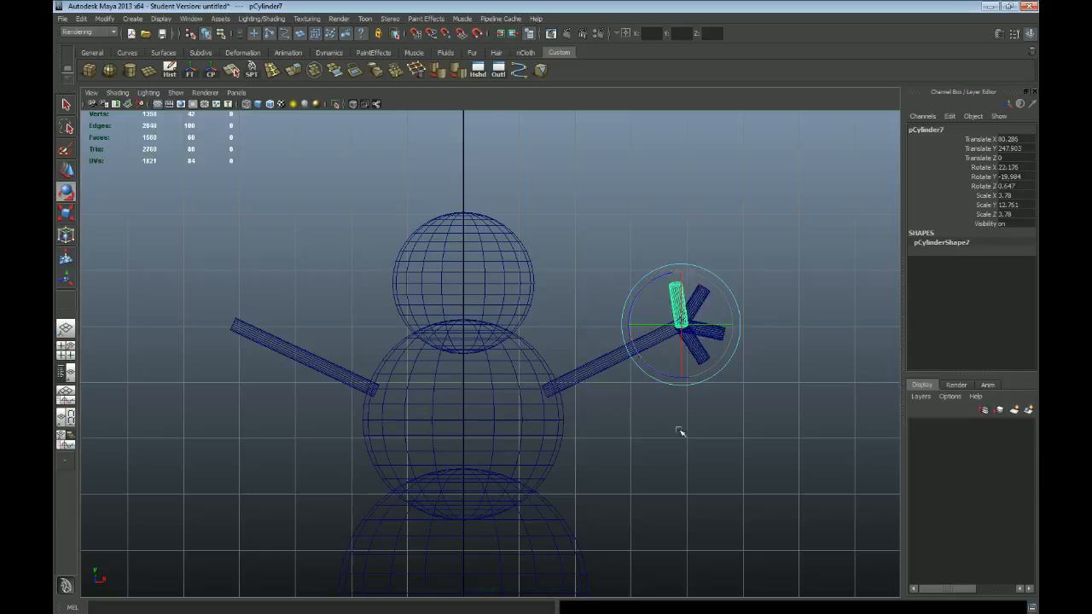
Step: Examine the snowman's arms and branched hand from several angles in the perspective view
{"action": "key", "text": "space"}
{"action": "key", "text": "space"}
{"action": "left_click_drag", "start_coordinate": [721, 349], "coordinate": [604, 367], "text": "alt"}
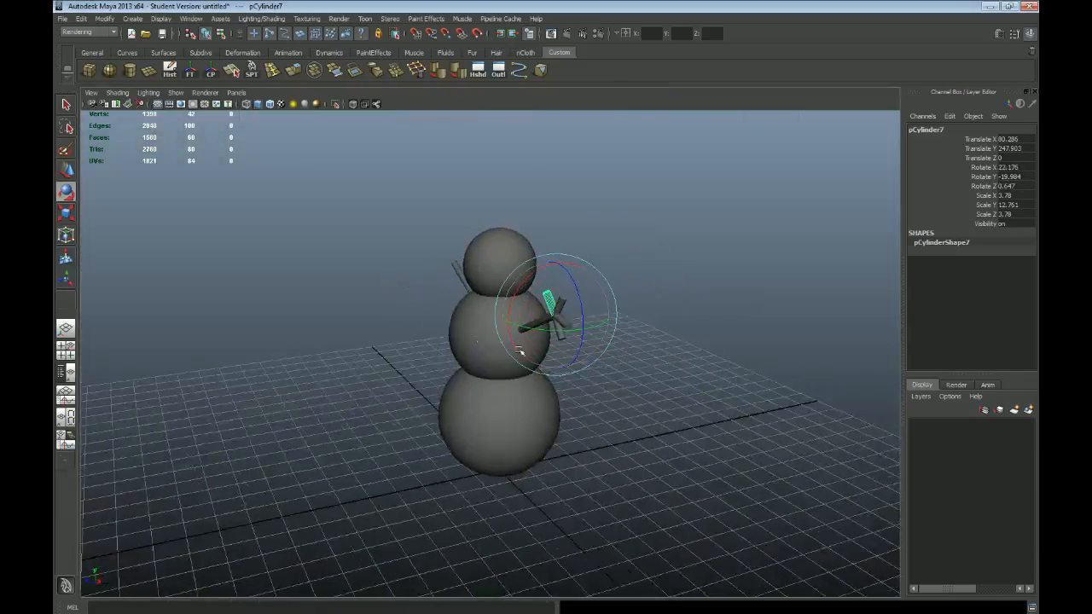
{"action": "right_click_drag", "start_coordinate": [569, 364], "coordinate": [586, 402], "text": "alt"}
{"action": "key", "text": "q"}
{"action": "left_click_drag", "start_coordinate": [529, 379], "coordinate": [621, 285], "text": "alt"}
{"action": "left_click", "coordinate": [367, 269]}
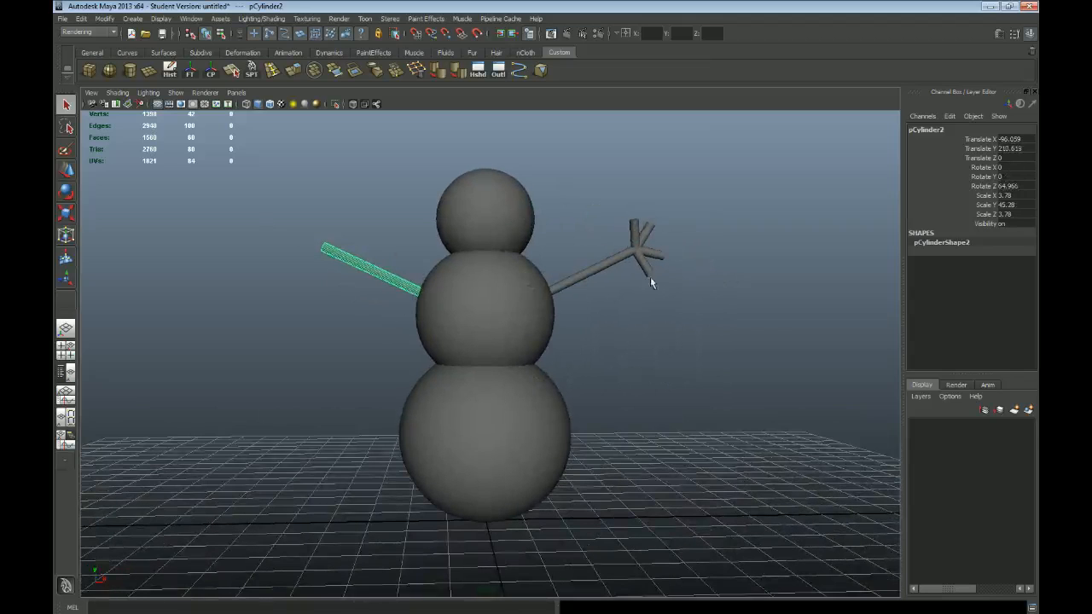
{"action": "left_click_drag", "start_coordinate": [618, 322], "coordinate": [622, 347], "text": "alt"}
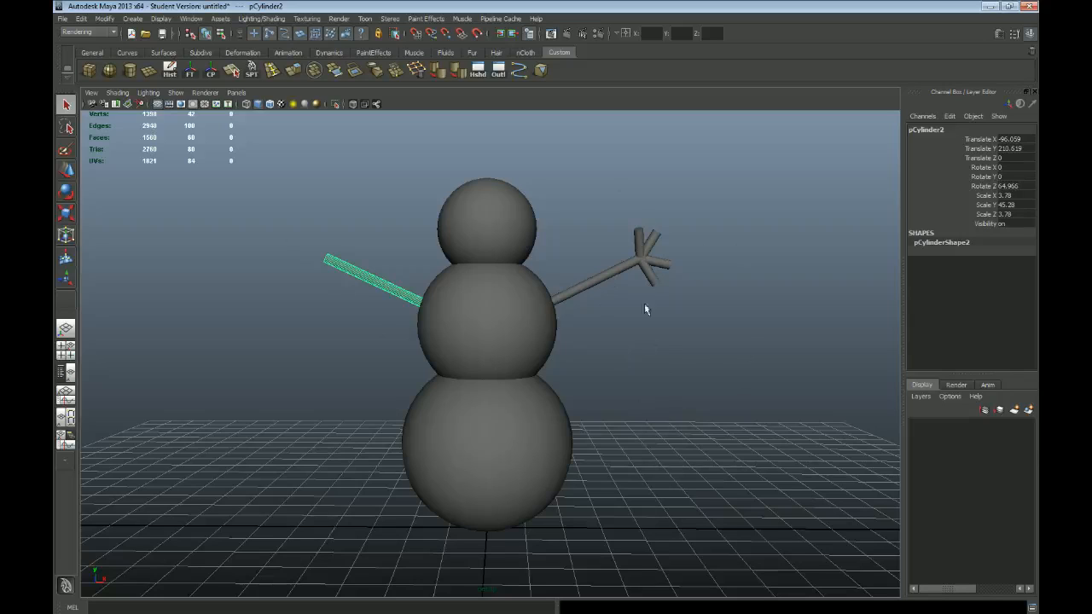
Step: Delete the arm without fingers and group the other arm with its four fingers
{"action": "left_click_drag", "start_coordinate": [600, 197], "coordinate": [723, 342]}
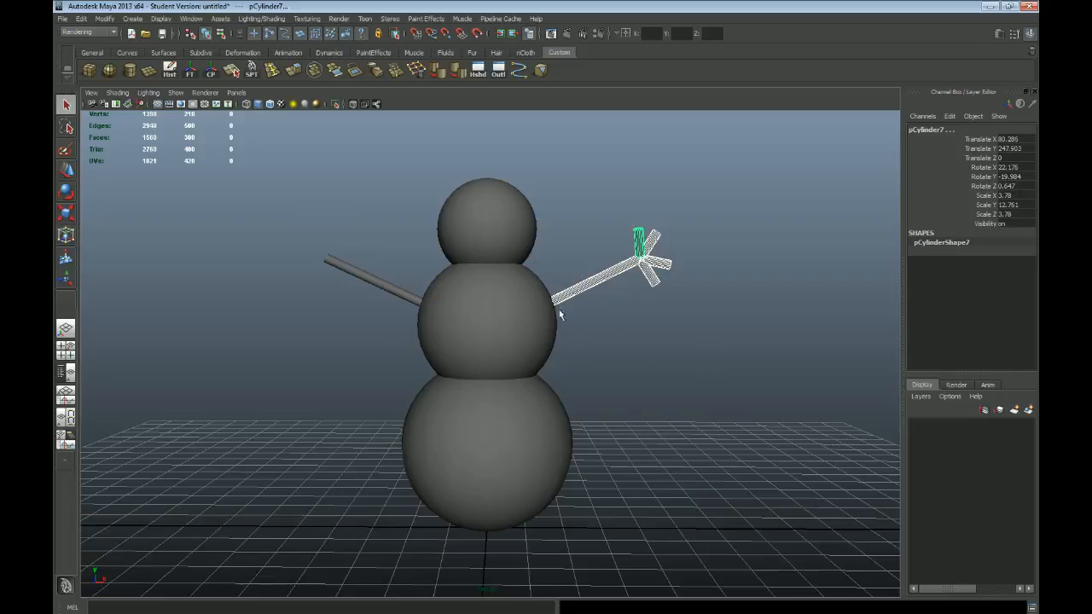
{"action": "left_click_drag", "start_coordinate": [277, 256], "coordinate": [420, 315]}
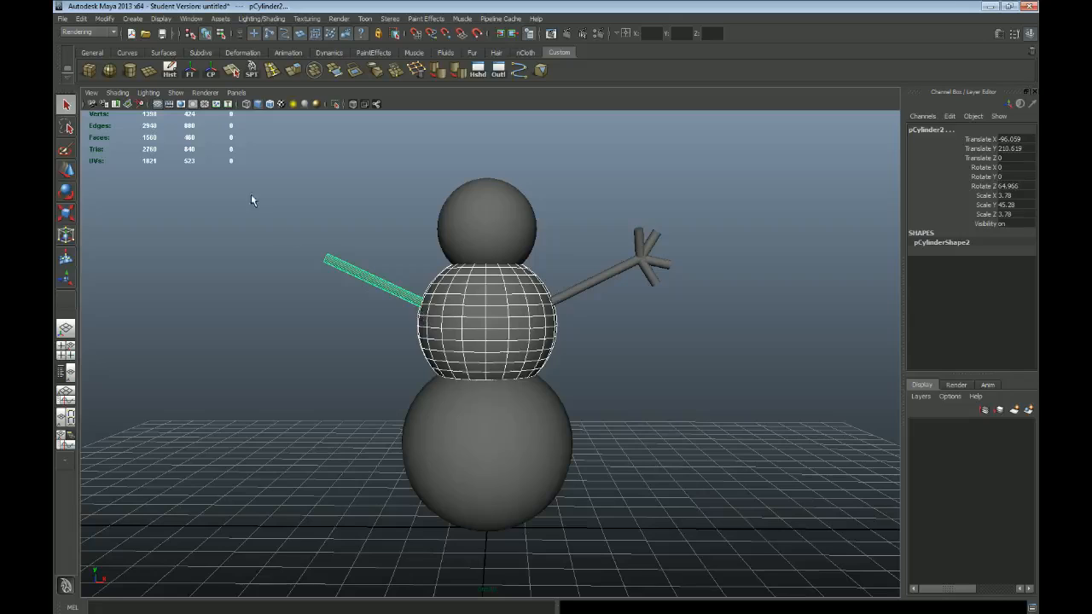
{"action": "left_click_drag", "start_coordinate": [273, 209], "coordinate": [349, 298]}
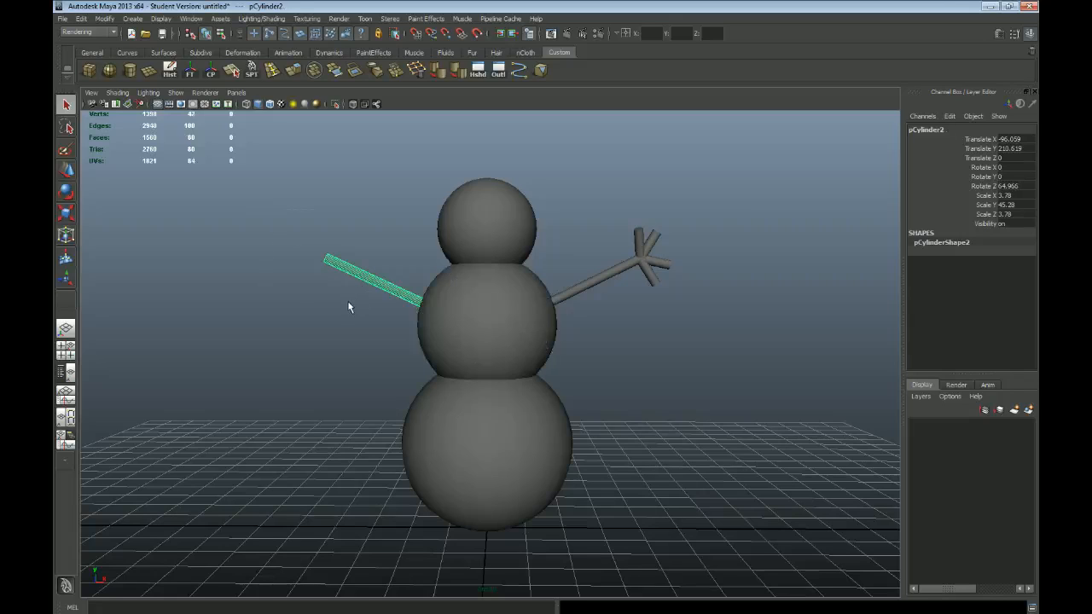
{"action": "key", "text": "Delete"}
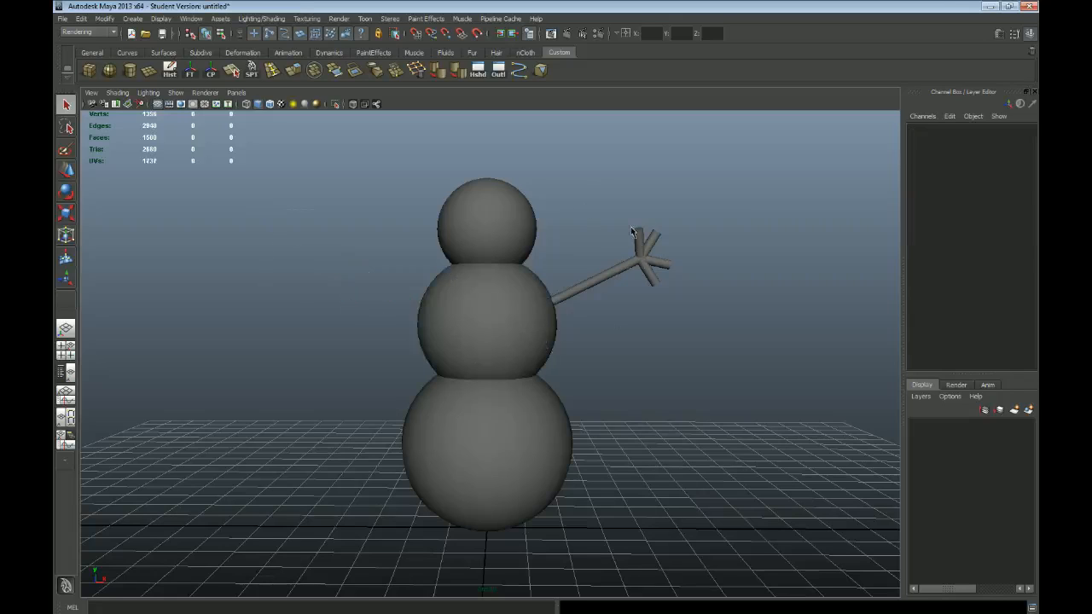
{"action": "left_click_drag", "start_coordinate": [633, 232], "coordinate": [685, 309]}
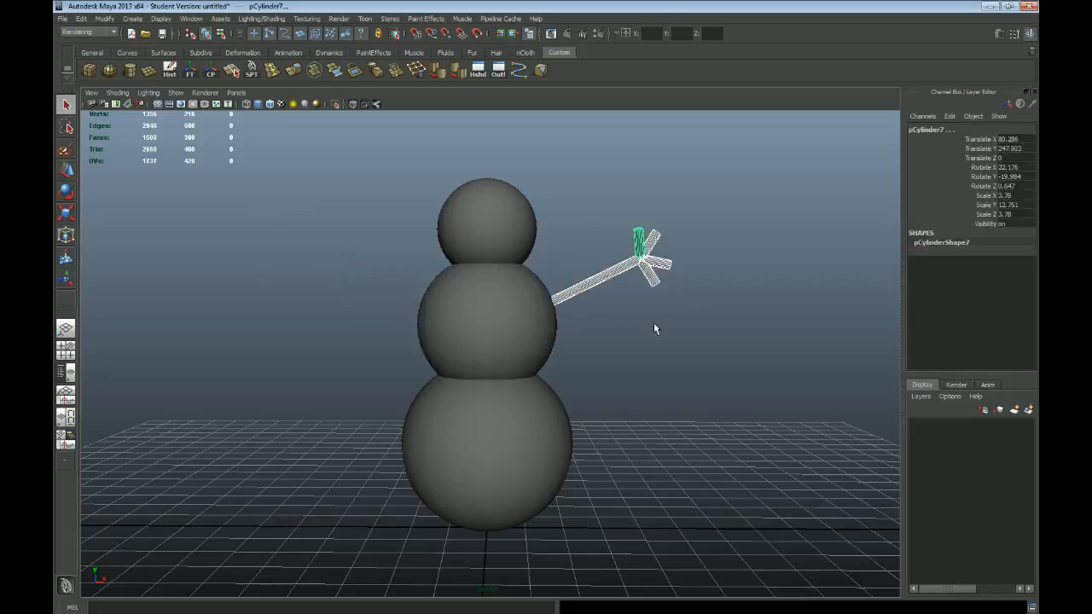
{"action": "key", "text": "ctrl+g"}
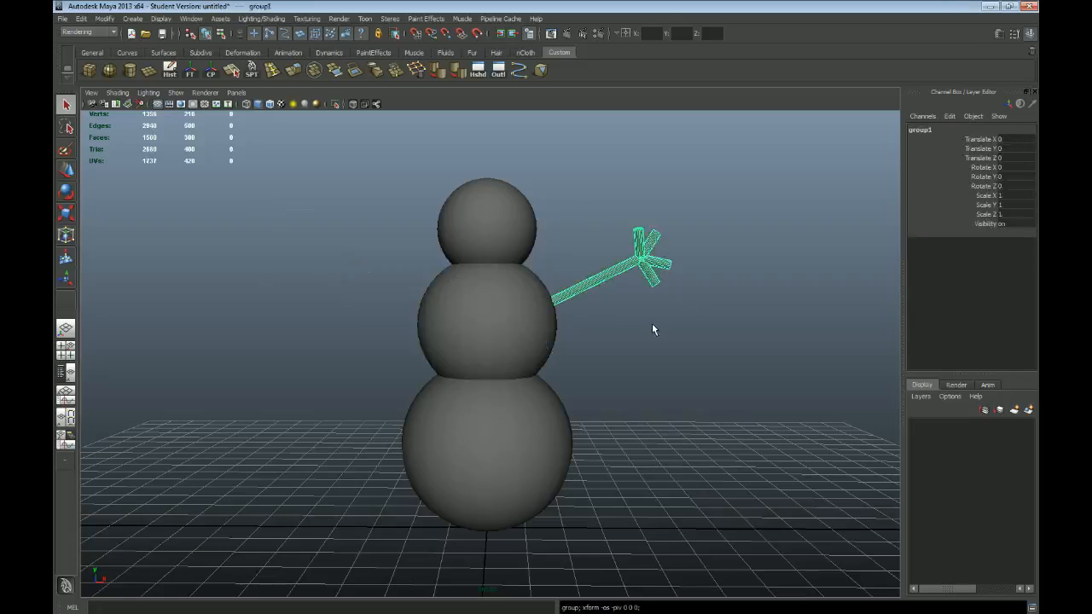
Step: Duplicate the grouped arm and hand and move the copy to about X -209.7, on the snowman's other side
{"action": "key", "text": "w"}
{"action": "key", "text": "ctrl+d"}
{"action": "left_click_drag", "start_coordinate": [525, 518], "coordinate": [278, 526]}
{"action": "left_click", "coordinate": [332, 283]}
{"action": "left_click_drag", "start_coordinate": [290, 303], "coordinate": [236, 319]}
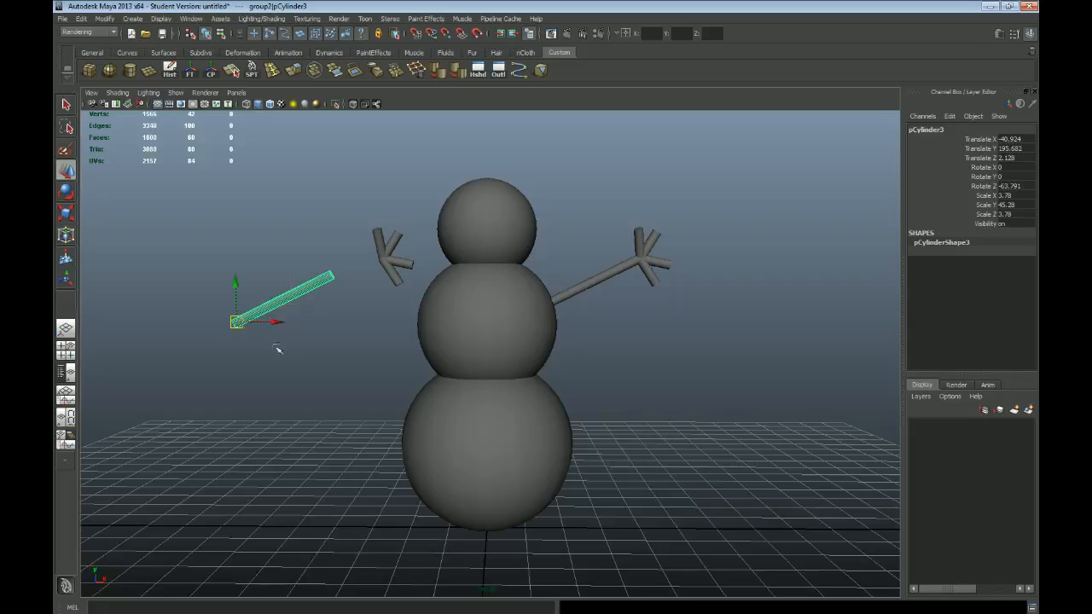
{"action": "key", "text": "ctrl+z"}
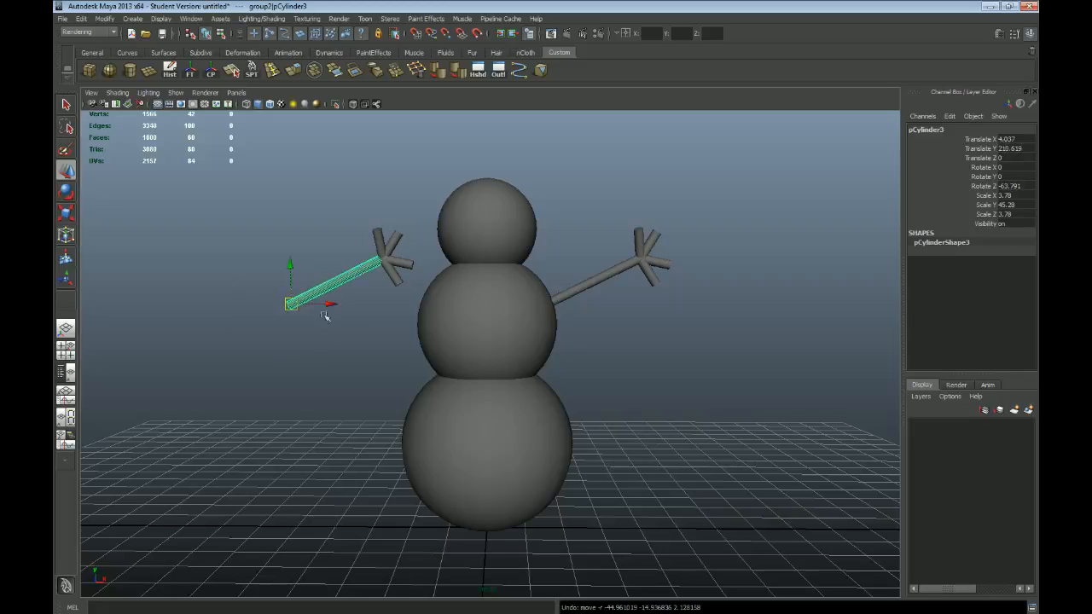
{"action": "left_click", "coordinate": [381, 246]}
{"action": "left_click_drag", "start_coordinate": [382, 253], "coordinate": [353, 220]}
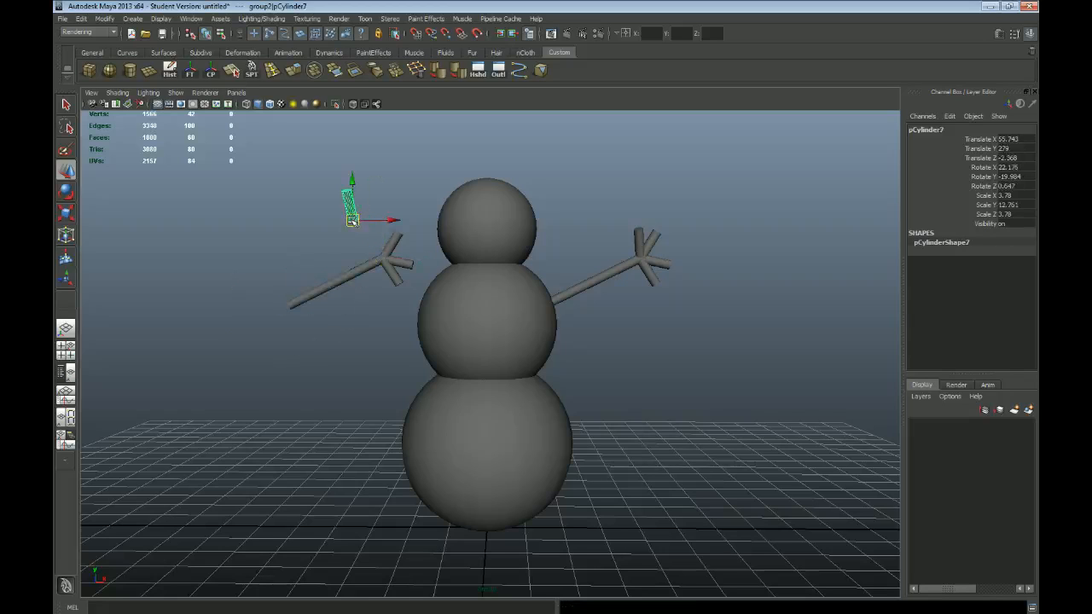
{"action": "key", "text": "ctrl+z"}
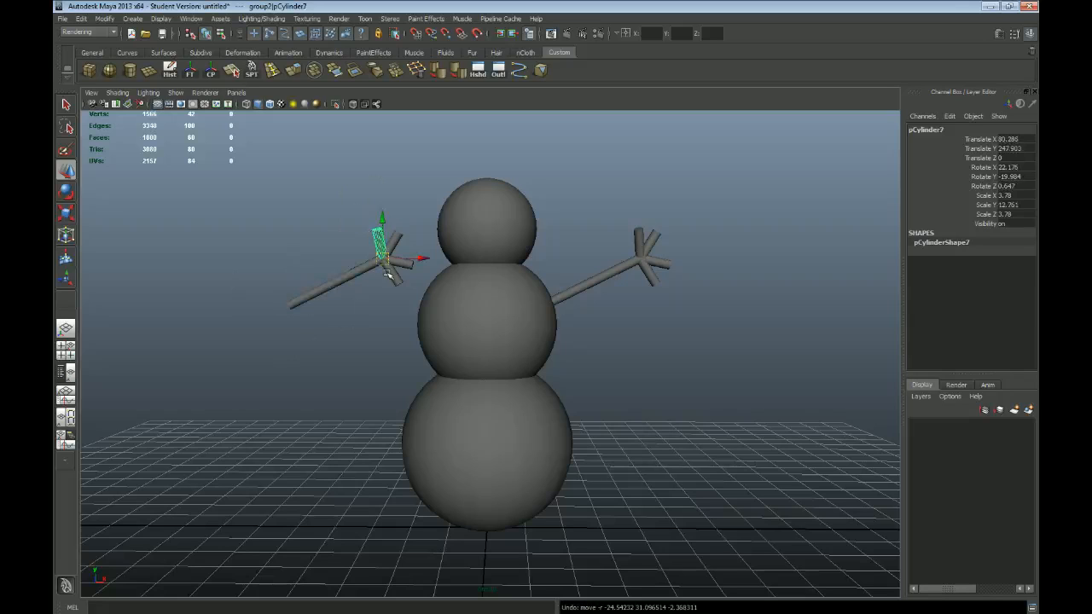
{"action": "key", "text": "Up"}
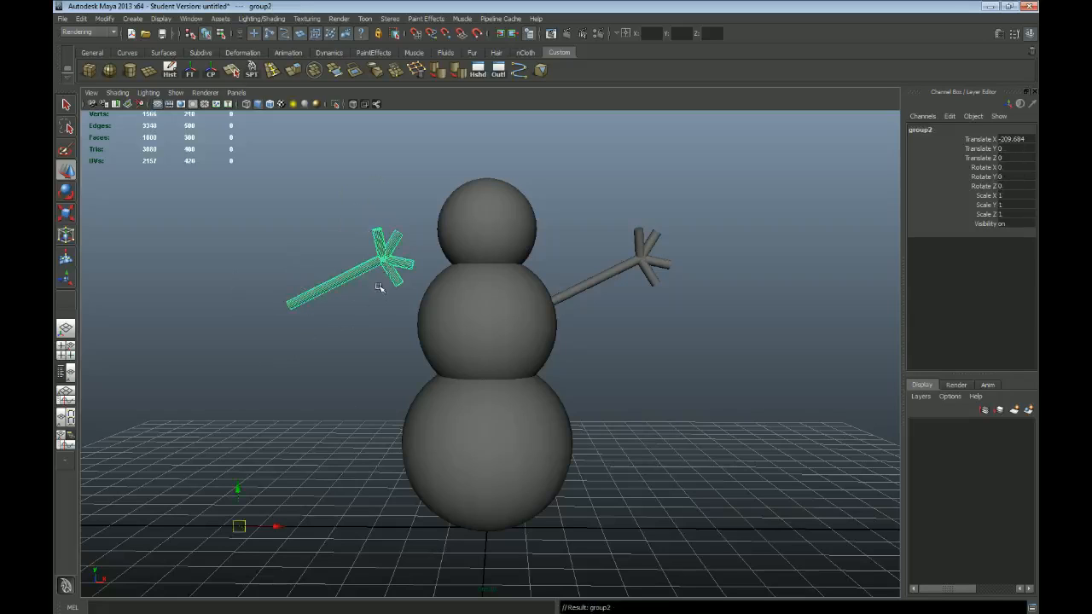
{"action": "left_click_drag", "start_coordinate": [326, 254], "coordinate": [354, 298]}
{"action": "key", "text": "Up"}
{"action": "left_click_drag", "start_coordinate": [318, 264], "coordinate": [356, 313]}
{"action": "key", "text": "Up"}
{"action": "left_click", "coordinate": [388, 279]}
{"action": "key", "text": "Up"}
Step: Move the copied arm group's pivot to the arm's shoulder end and rotate the group about 125.4 degrees in Z in the front view
{"action": "key", "text": "space"}
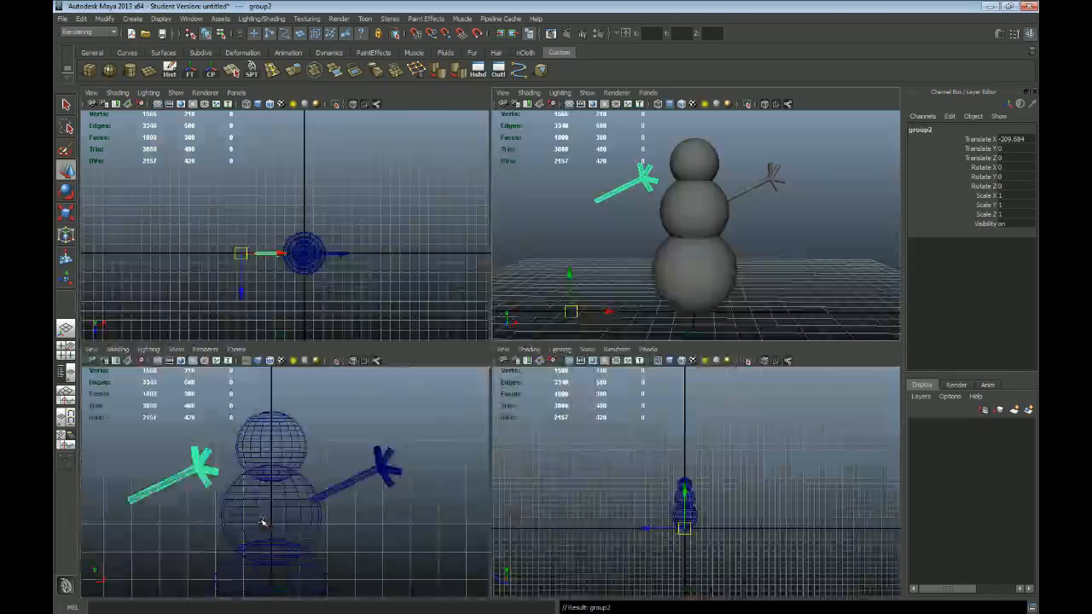
{"action": "key", "text": "space"}
{"action": "scroll", "coordinate": [384, 480], "scroll_direction": "down", "scroll_amount": 1}
{"action": "middle_click_drag", "start_coordinate": [385, 480], "coordinate": [599, 272], "text": "alt"}
{"action": "scroll", "coordinate": [575, 319], "scroll_direction": "down", "scroll_amount": 1}
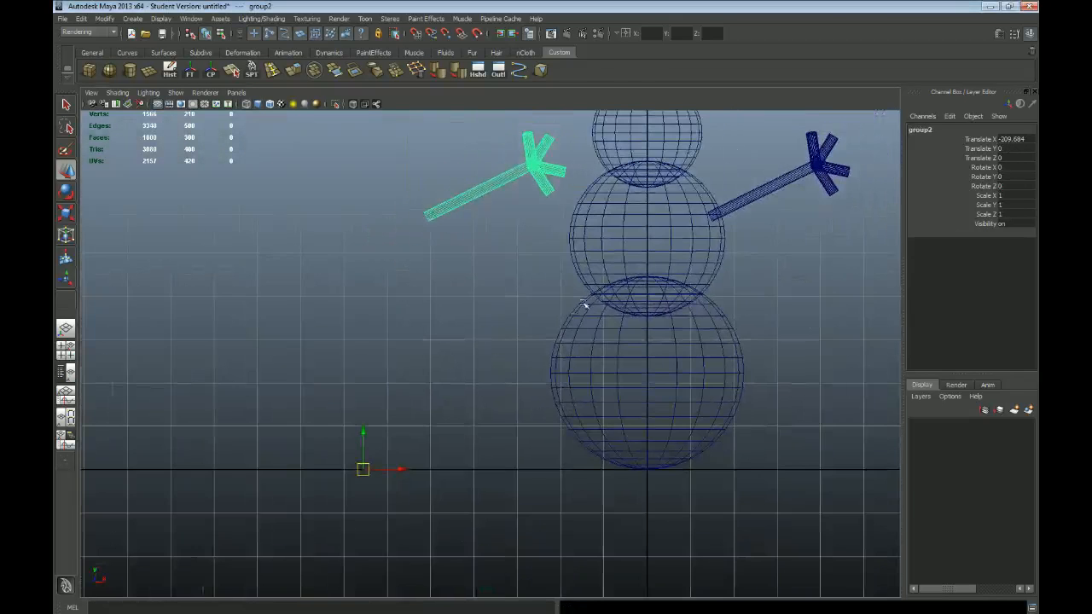
{"action": "middle_click_drag", "start_coordinate": [575, 319], "coordinate": [560, 357], "text": "alt"}
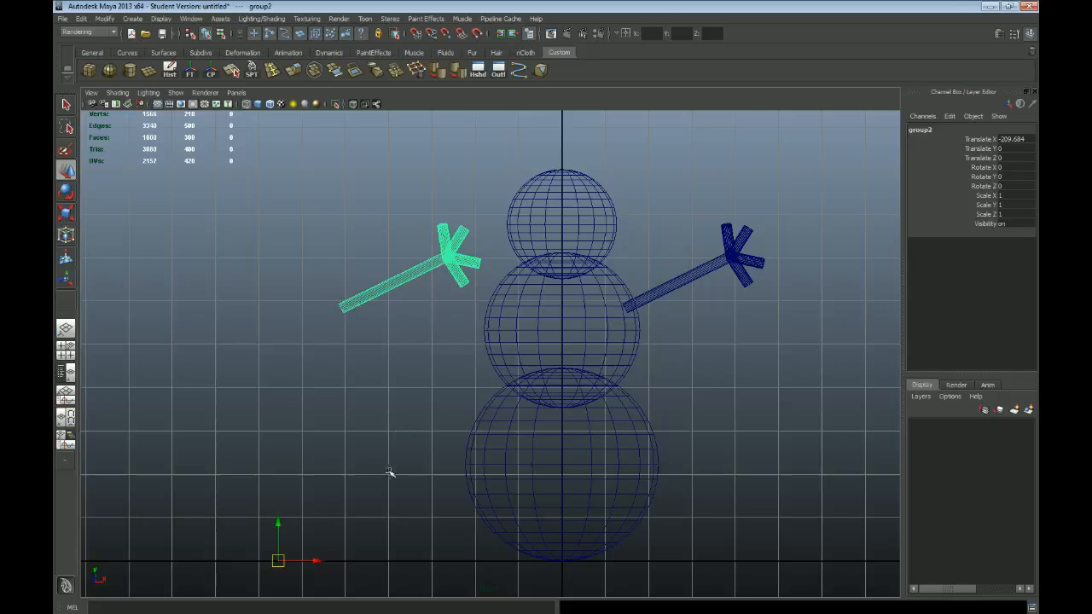
{"action": "key", "text": "Insert"}
{"action": "key", "text": "Insert"}
{"action": "left_click_drag", "start_coordinate": [279, 561], "coordinate": [307, 285]}
{"action": "key", "text": "e"}
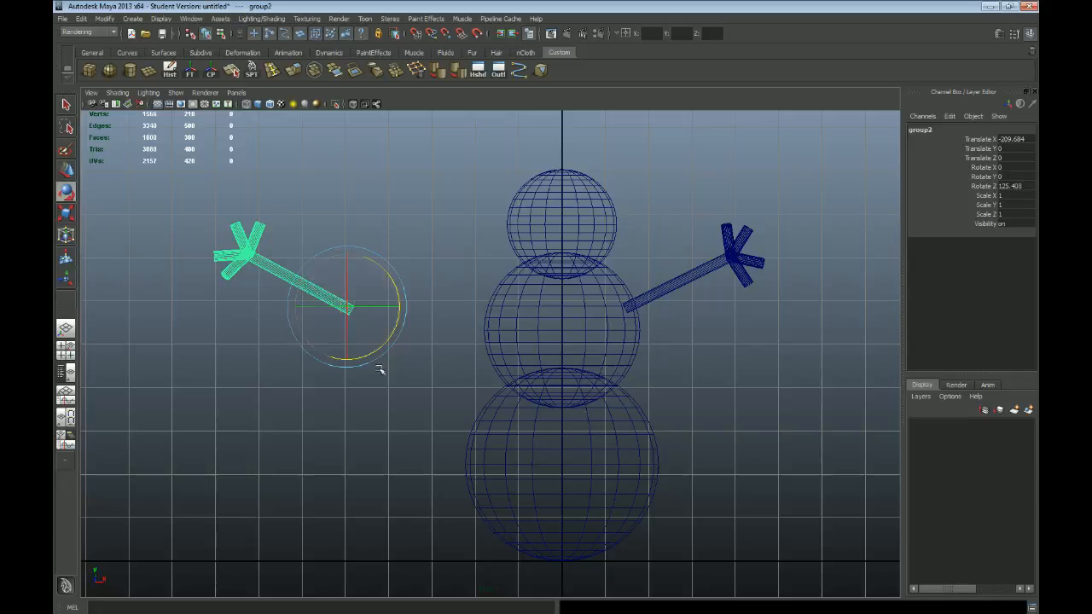
Step: Move the rotated arm group to about X -101.7, Y -0.4 so its shoulder end meets the middle sphere
{"action": "key", "text": "w"}
{"action": "left_click_drag", "start_coordinate": [346, 308], "coordinate": [492, 307]}
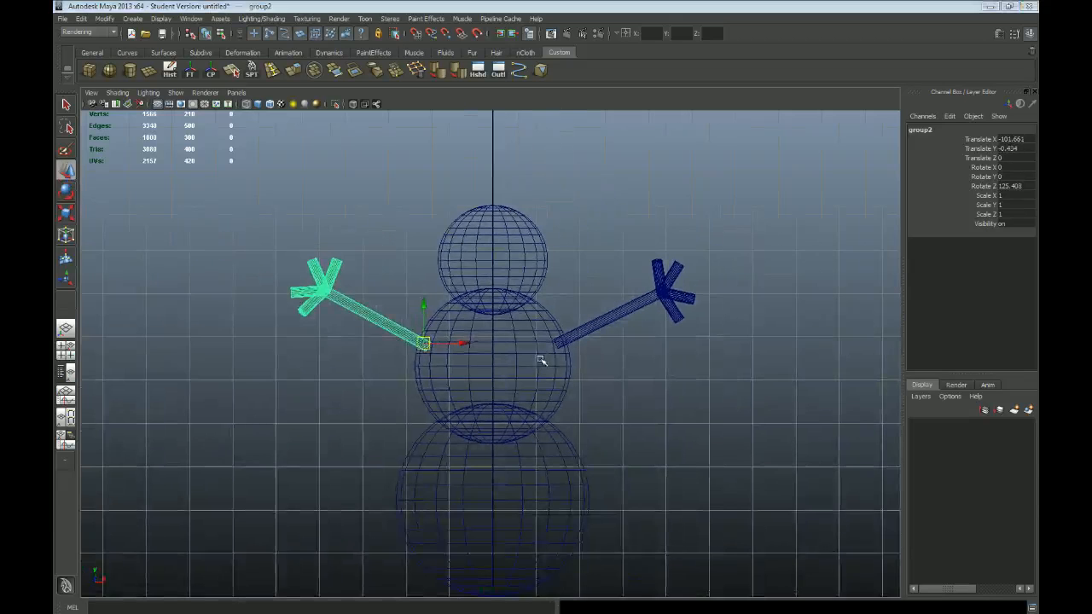
{"action": "key", "text": "space"}
{"action": "key", "text": "space"}
{"action": "mouse_move", "coordinate": [665, 361]}
{"action": "left_mouse_down", "text": "alt"}
{"action": "mouse_move", "coordinate": [510, 361]}
{"action": "mouse_move", "coordinate": [664, 358]}
{"action": "left_mouse_up", "text": "alt"}
{"action": "right_click_drag", "start_coordinate": [665, 359], "coordinate": [556, 299], "text": "alt"}
{"action": "left_click_drag", "start_coordinate": [555, 300], "coordinate": [574, 300], "text": "alt"}
{"action": "middle_click_drag", "start_coordinate": [543, 236], "coordinate": [548, 281], "text": "alt"}
Step: Create a polygon cone, raise it above the head to about Y 309.4, and scale it to about 18.4 with 36.2 along Y
{"action": "left_click", "coordinate": [133, 19]}
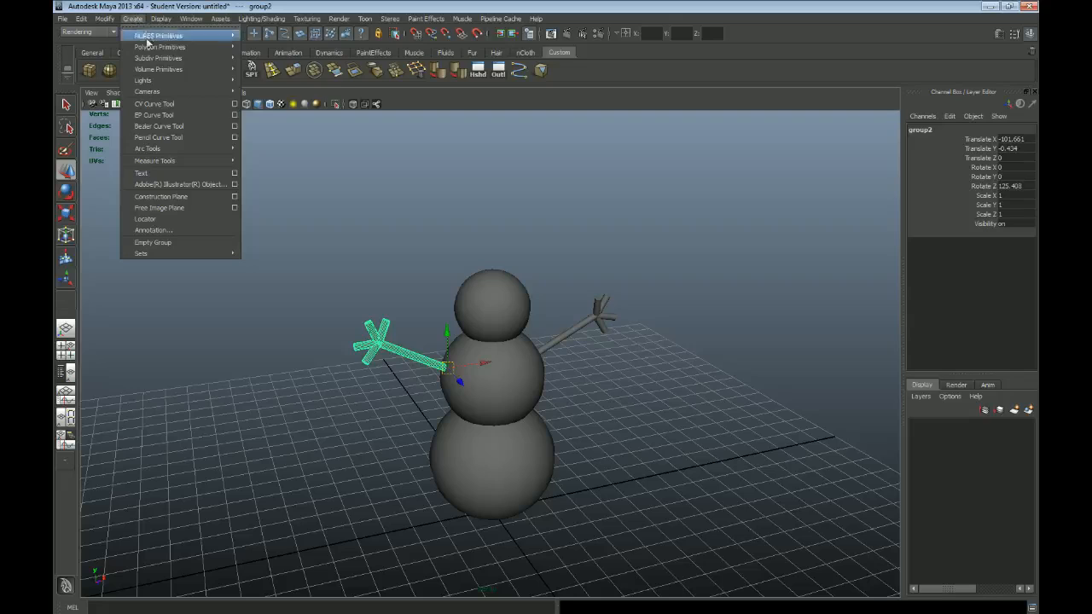
{"action": "mouse_move", "coordinate": [155, 49]}
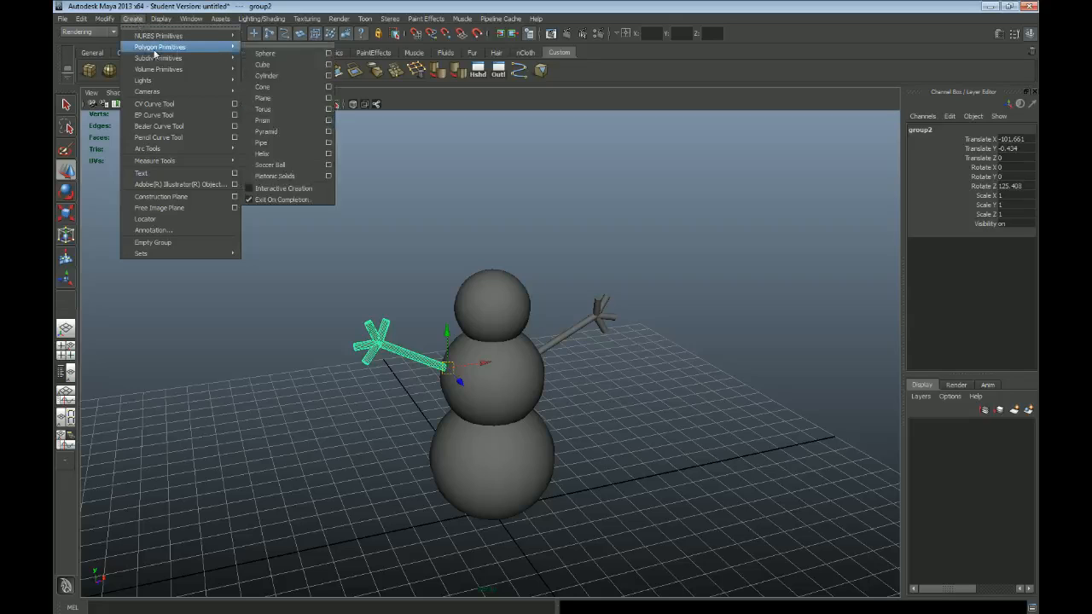
{"action": "left_click", "coordinate": [275, 89]}
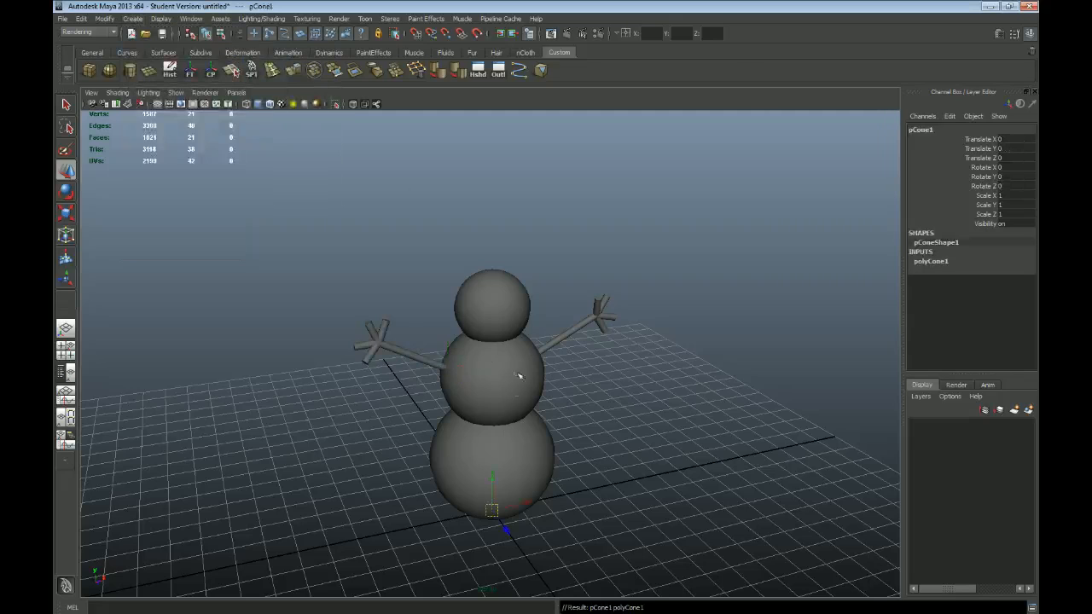
{"action": "left_click_drag", "start_coordinate": [489, 473], "coordinate": [458, 207]}
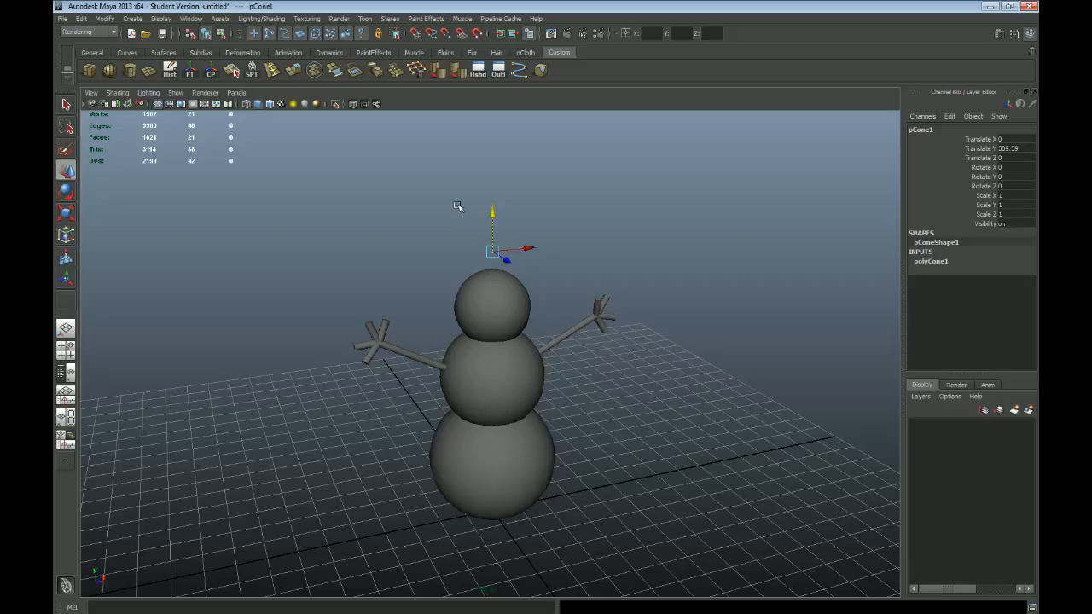
{"action": "key", "text": "r"}
{"action": "left_click_drag", "start_coordinate": [493, 252], "coordinate": [520, 261]}
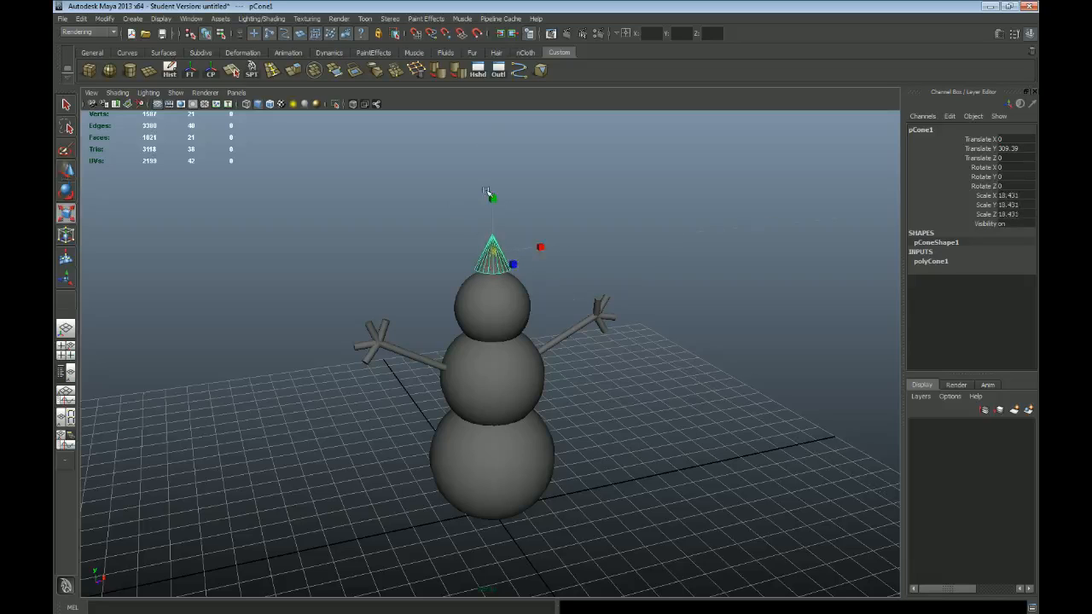
{"action": "left_click_drag", "start_coordinate": [495, 199], "coordinate": [516, 185]}
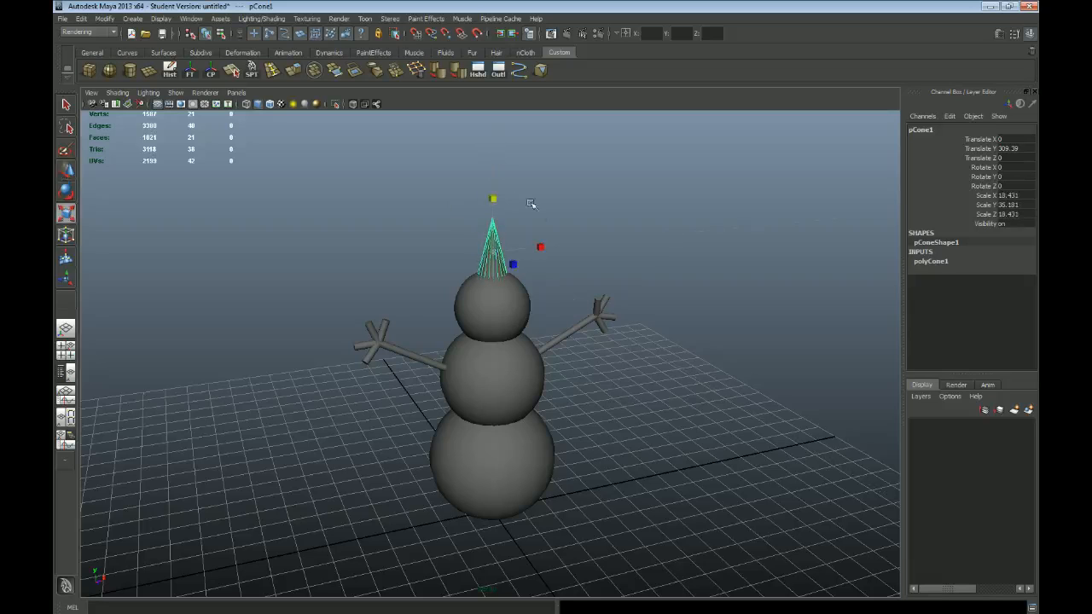
{"action": "key", "text": "w"}
{"action": "key", "text": "space"}
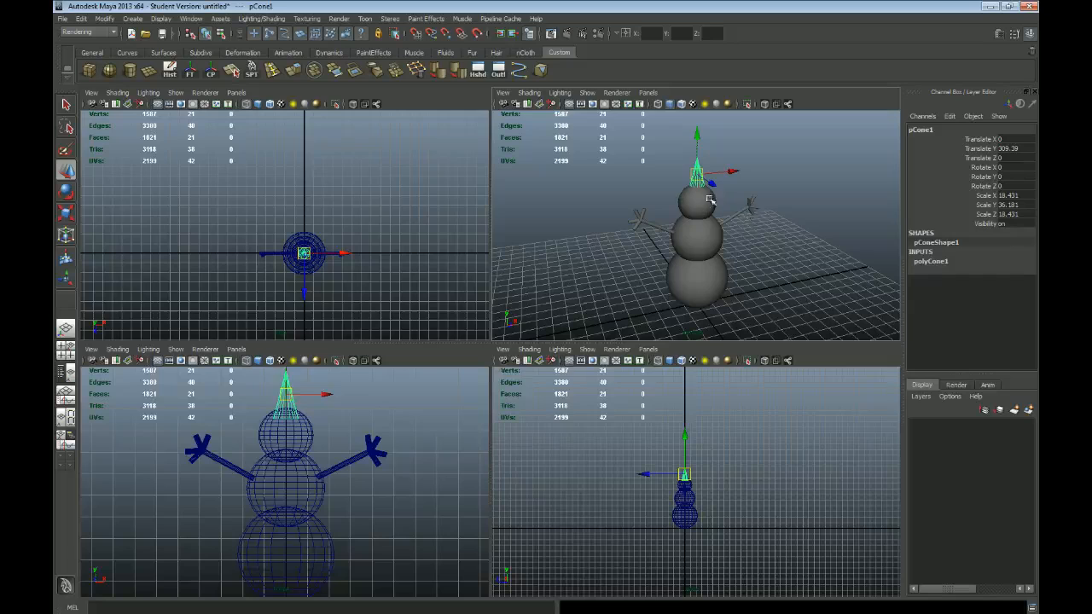
{"action": "key", "text": "space"}
{"action": "left_click_drag", "start_coordinate": [413, 294], "coordinate": [487, 302], "text": "alt"}
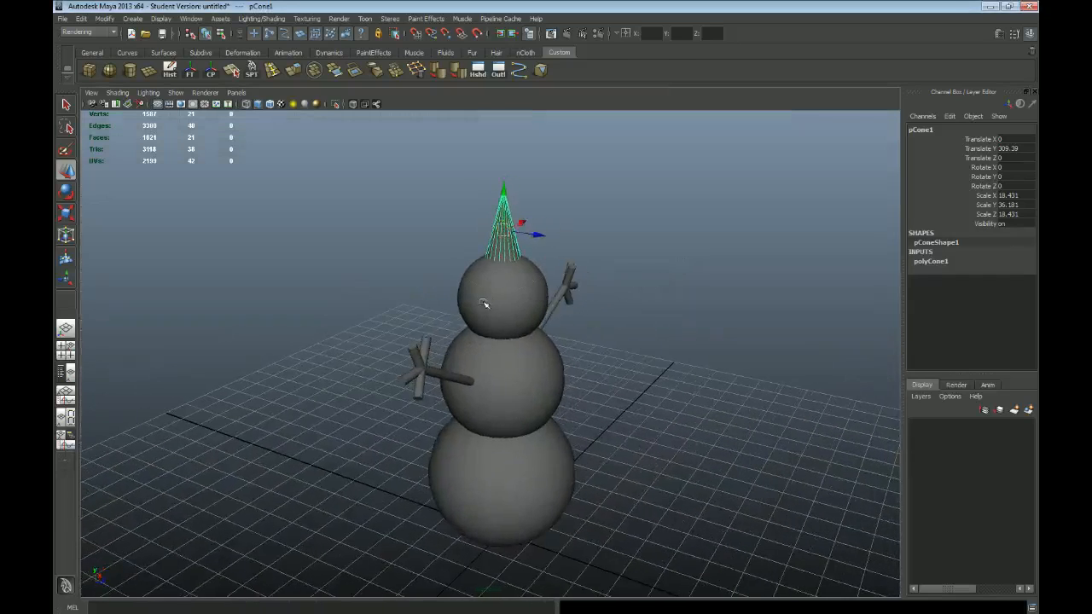
{"action": "key", "text": "e"}
{"action": "left_click_drag", "start_coordinate": [541, 202], "coordinate": [565, 303]}
{"action": "mouse_move", "coordinate": [558, 240]}
{"action": "left_mouse_down"}
{"action": "mouse_move", "coordinate": [540, 198]}
{"action": "mouse_move", "coordinate": [556, 249]}
{"action": "left_mouse_up"}
{"action": "key", "text": "ctrl+z"}
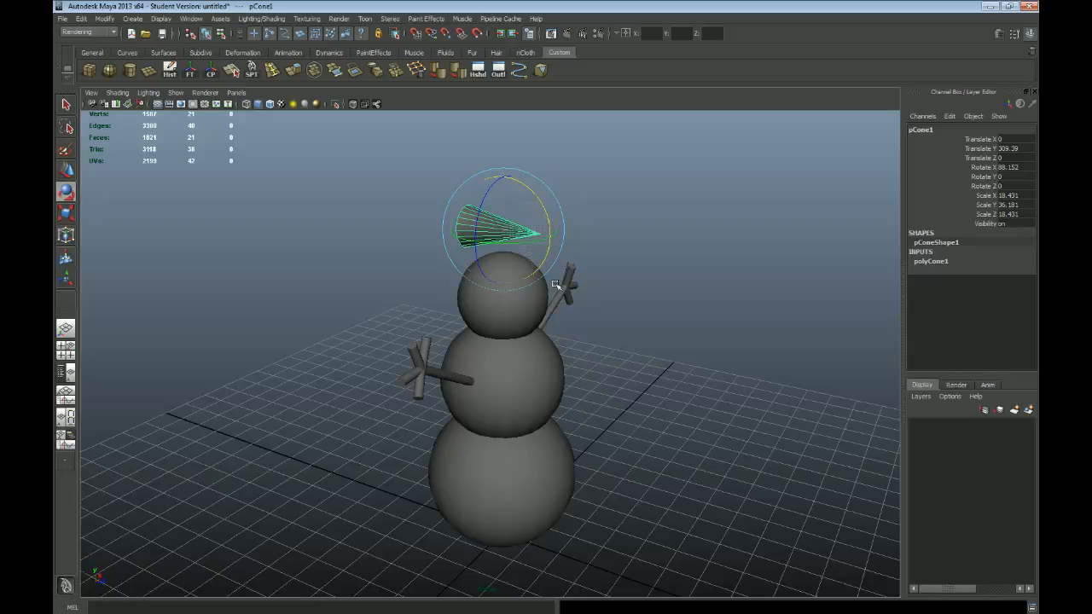
{"action": "key", "text": "ctrl+z"}
Step: Move the cone in front of the head to about Z 73.0 and lower it to about Y 261.4
{"action": "key", "text": "w"}
{"action": "left_click_drag", "start_coordinate": [541, 242], "coordinate": [619, 268]}
{"action": "key", "text": "space"}
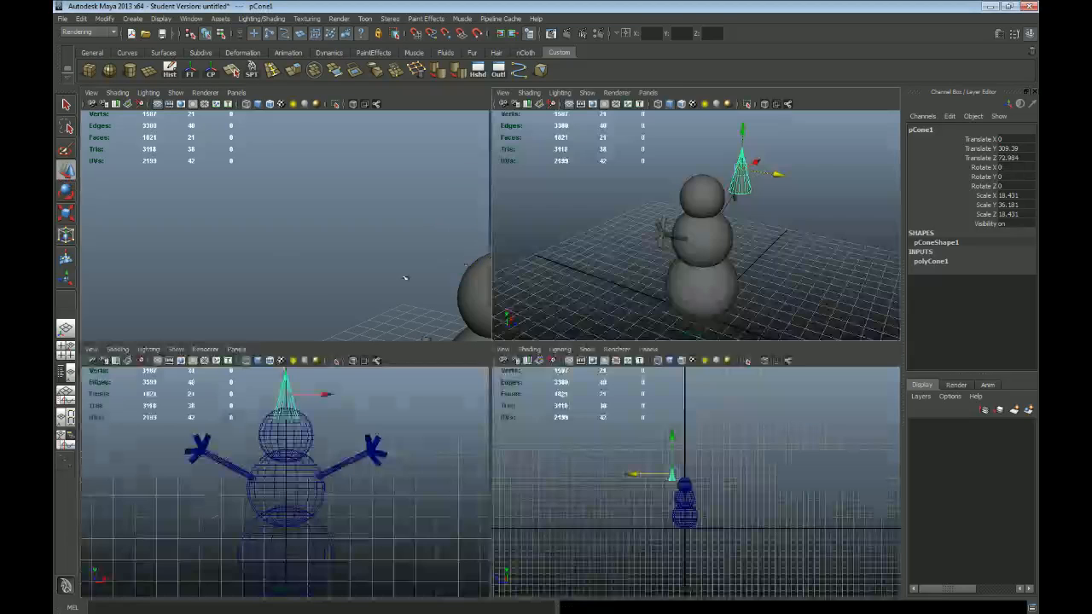
{"action": "key", "text": "space"}
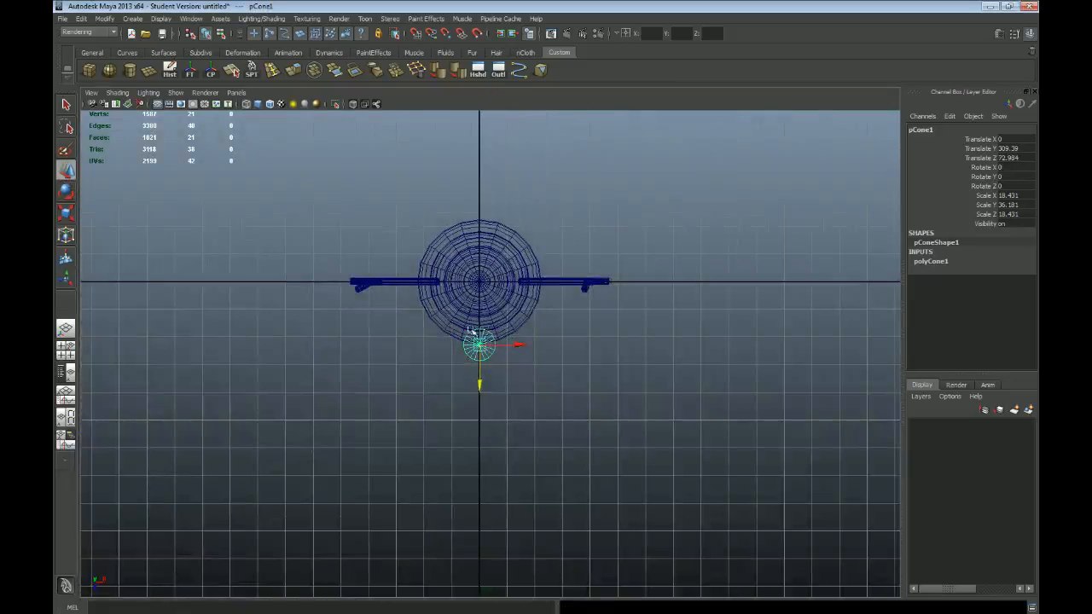
{"action": "key", "text": "space"}
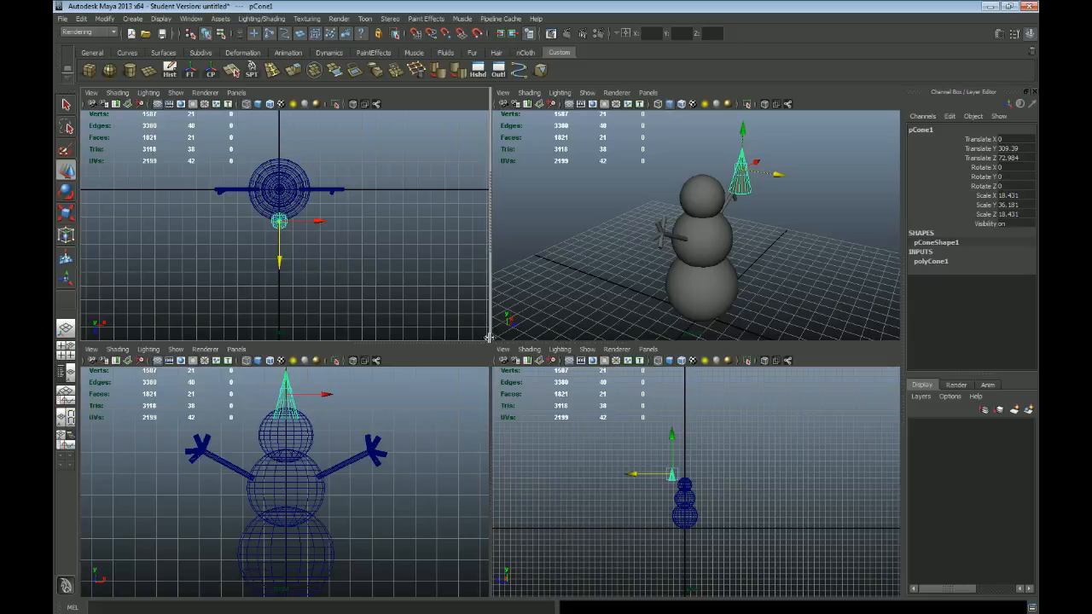
{"action": "key", "text": "space"}
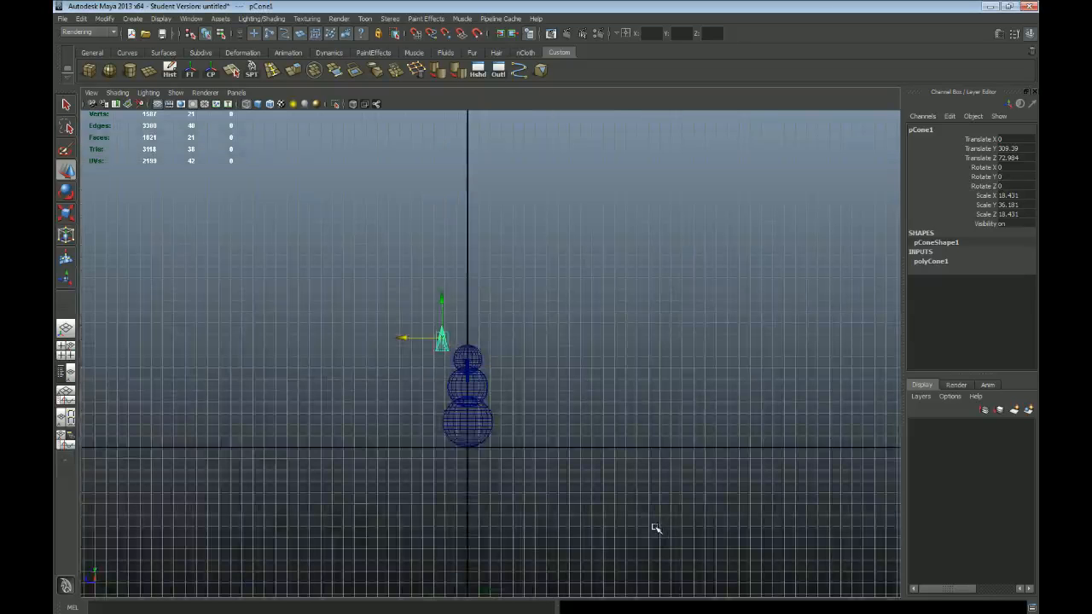
{"action": "scroll", "coordinate": [559, 466], "scroll_direction": "up", "scroll_amount": 7}
{"action": "middle_click_drag", "start_coordinate": [452, 402], "coordinate": [494, 334], "text": "alt"}
{"action": "scroll", "coordinate": [427, 293], "scroll_direction": "up", "scroll_amount": 3}
{"action": "left_click_drag", "start_coordinate": [475, 214], "coordinate": [478, 262]}
{"action": "key", "text": "space"}
{"action": "key", "text": "space"}
{"action": "left_click_drag", "start_coordinate": [653, 341], "coordinate": [556, 338], "text": "alt"}
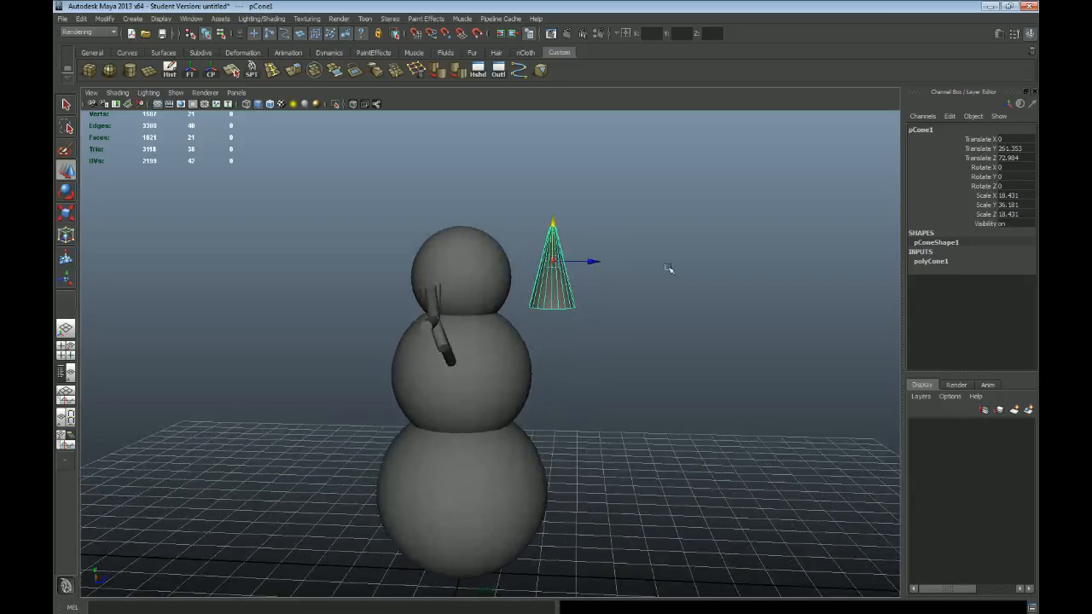
{"action": "key", "text": "e"}
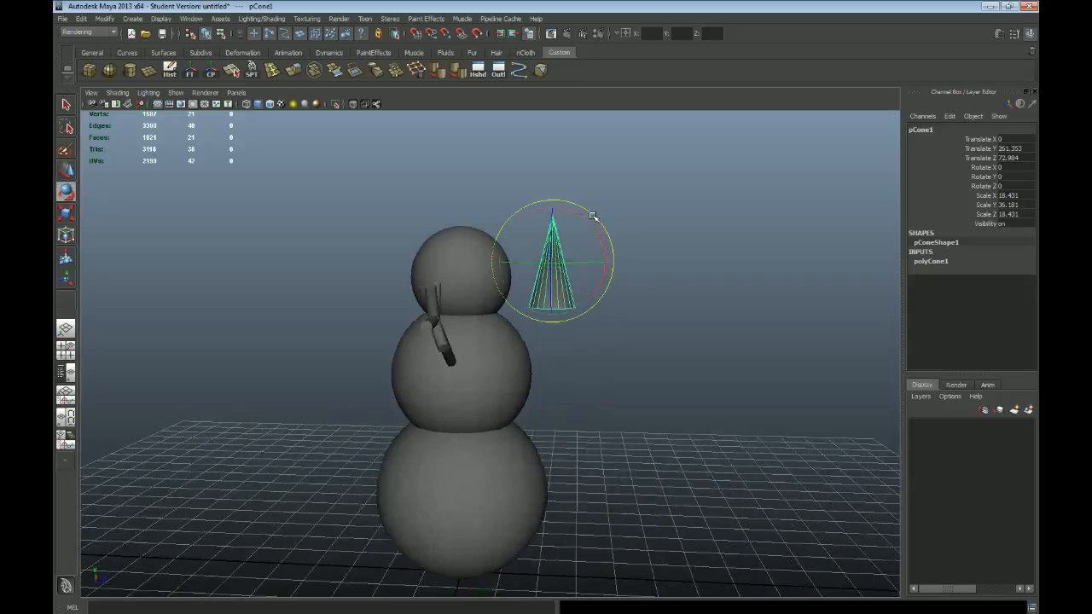
{"action": "mouse_move", "coordinate": [594, 217]}
{"action": "left_mouse_down"}
{"action": "mouse_move", "coordinate": [630, 308]}
{"action": "mouse_move", "coordinate": [584, 237]}
{"action": "left_mouse_up"}
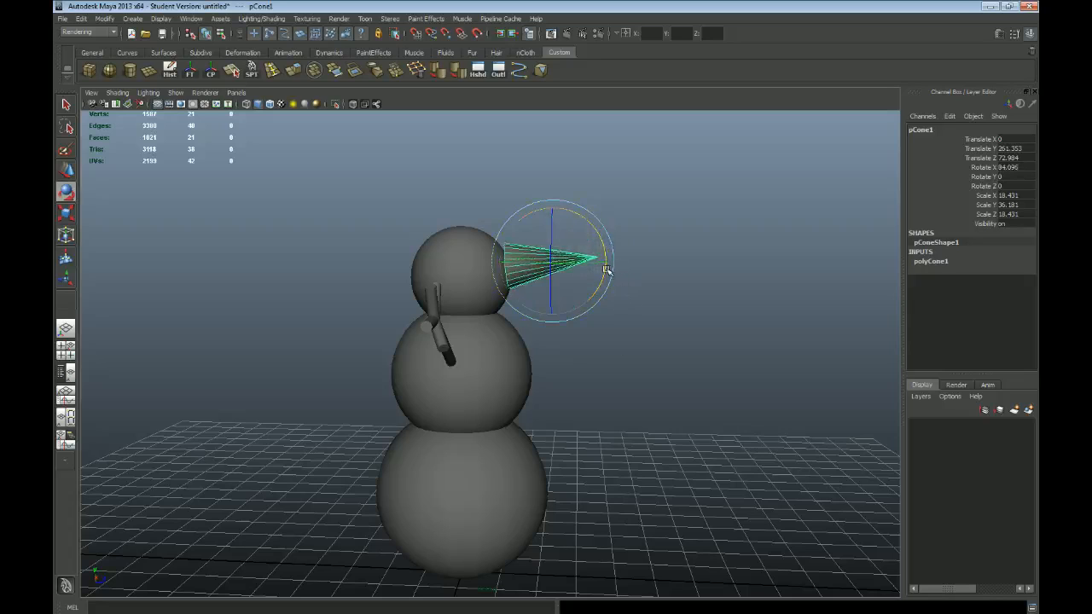
{"action": "key", "text": "ctrl+z"}
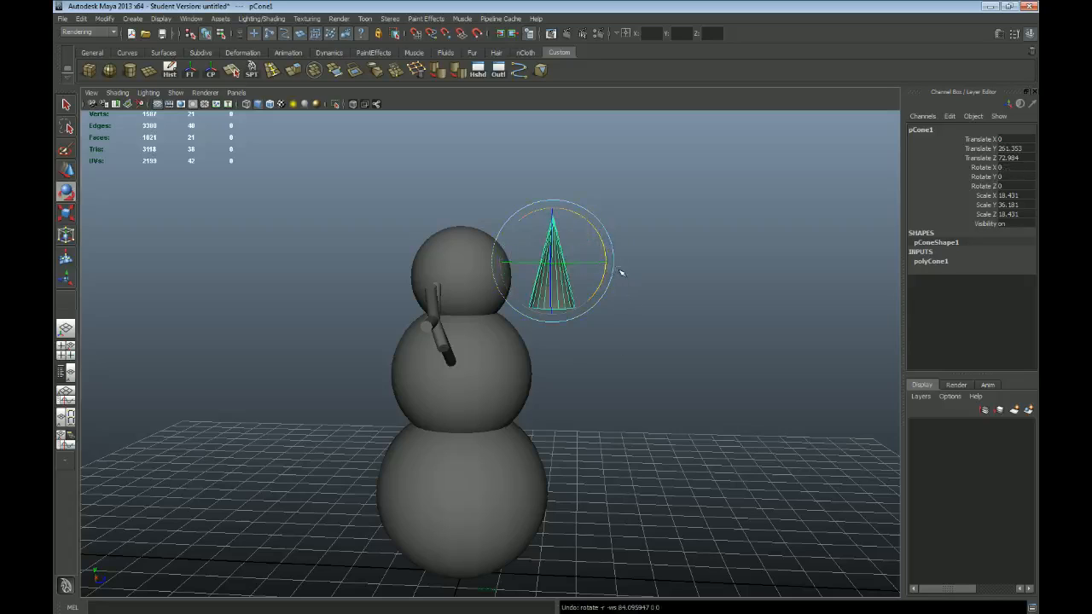
Step: Rotate the cone in X to exactly 90 degrees so its tip points forward, away from the head
{"action": "left_click_drag", "start_coordinate": [591, 224], "coordinate": [628, 291]}
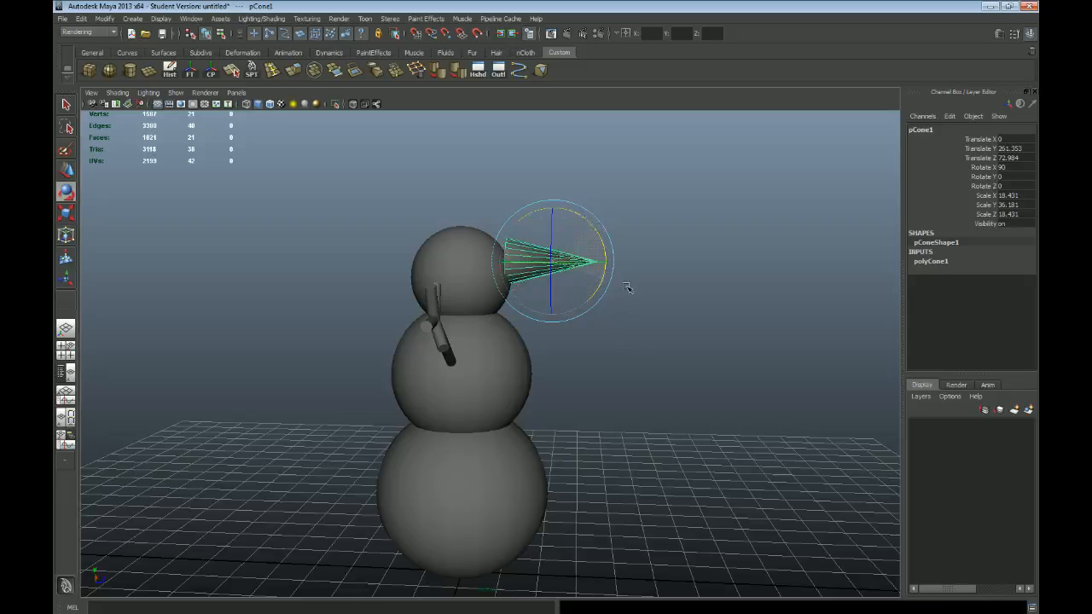
{"action": "double_click", "coordinate": [1007, 167]}
{"action": "left_click", "coordinate": [705, 299]}
{"action": "left_click", "coordinate": [561, 260]}
{"action": "left_click_drag", "start_coordinate": [602, 240], "coordinate": [540, 167]}
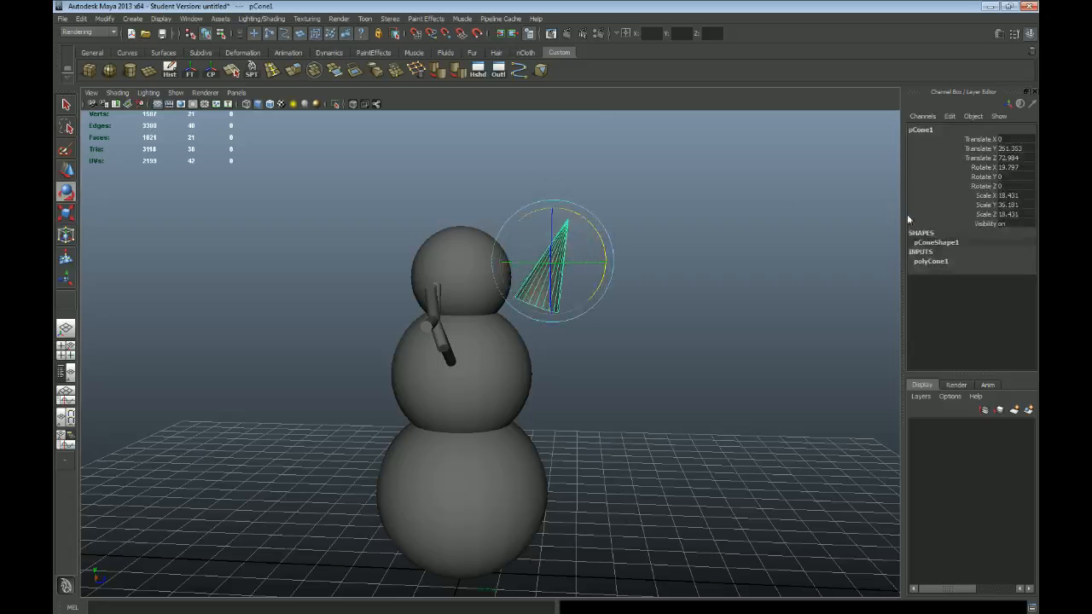
{"action": "double_click", "coordinate": [1021, 170]}
{"action": "key", "text": "Return"}
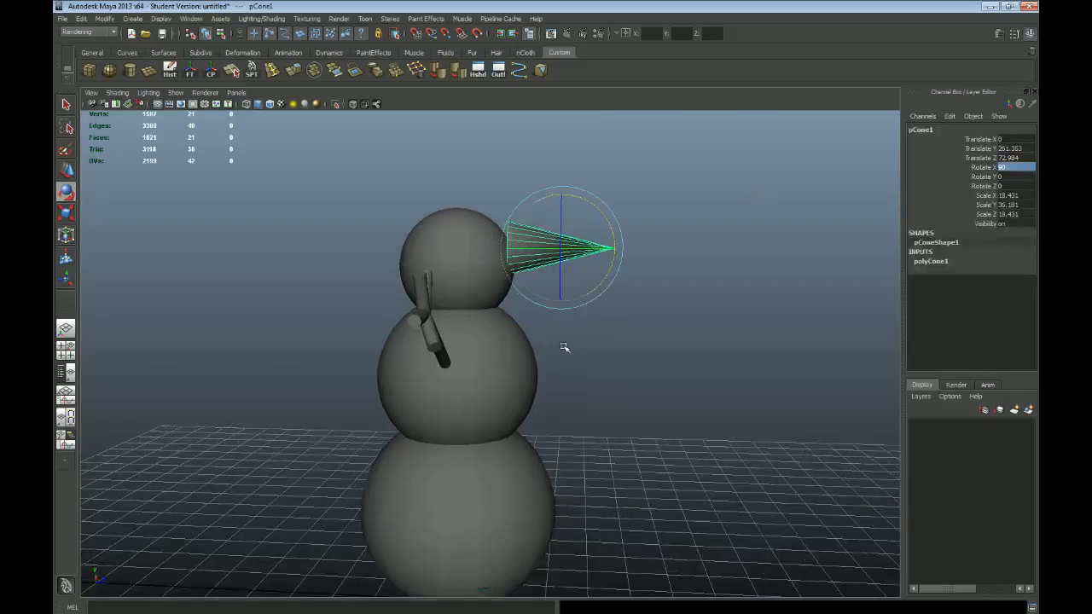
Step: Lower the cone to about Y 254.5 in the side view and scale it down to about 7.3 with 18.0 along Y
{"action": "key", "text": "space"}
{"action": "key", "text": "space"}
{"action": "scroll", "coordinate": [519, 366], "scroll_direction": "up", "scroll_amount": 5}
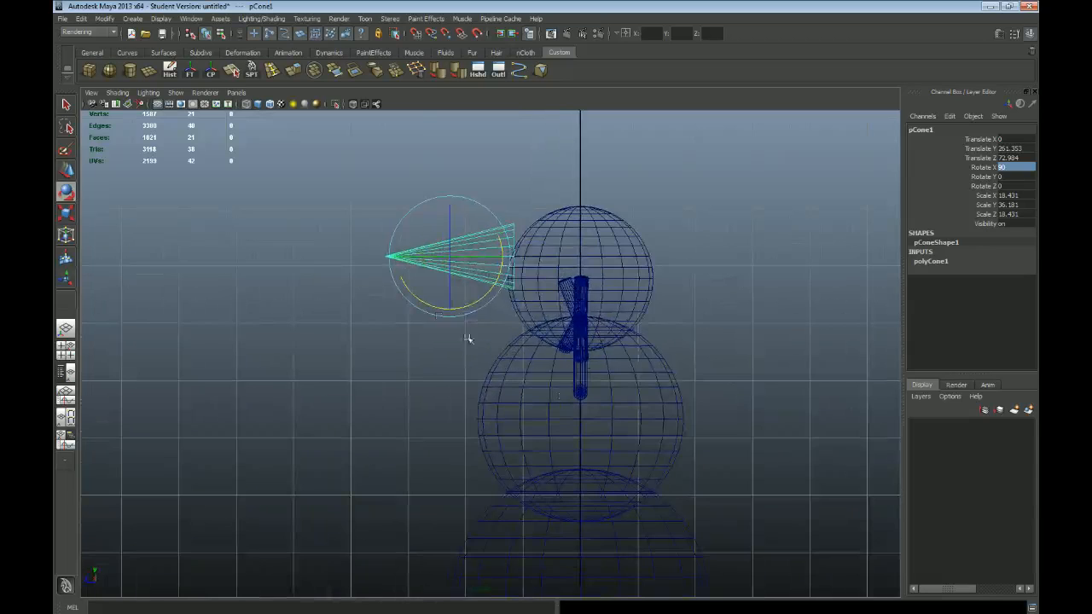
{"action": "key", "text": "w"}
{"action": "left_click_drag", "start_coordinate": [454, 257], "coordinate": [401, 268]}
{"action": "key", "text": "r"}
{"action": "left_click_drag", "start_coordinate": [470, 270], "coordinate": [427, 274]}
{"action": "key", "text": "w"}
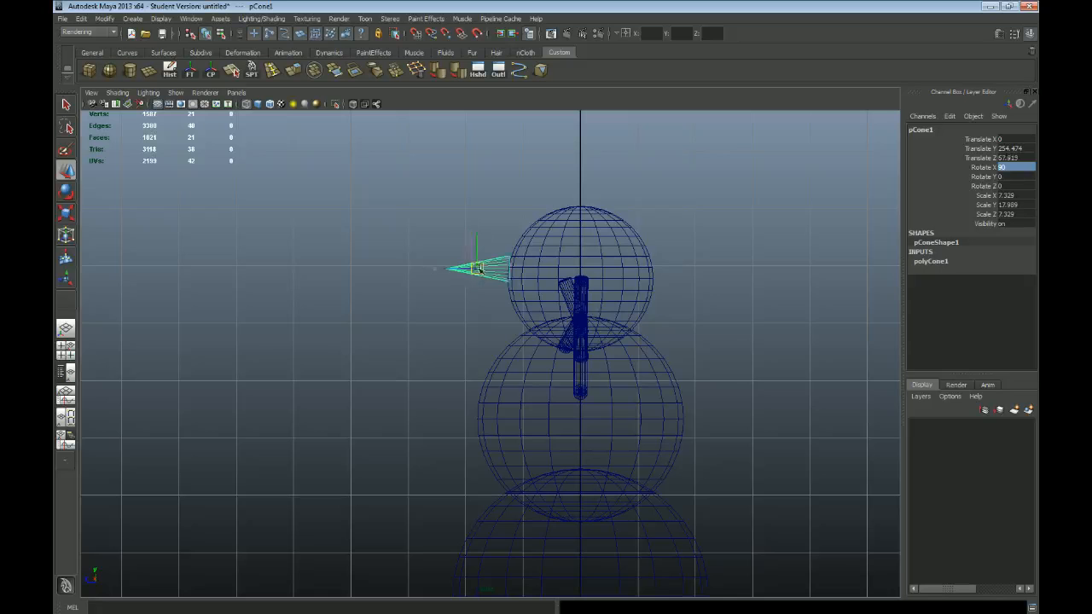
Step: Fit the cone against the front of the head as a nose at about Y 251.1, Z 53.6
{"action": "key", "text": "space"}
{"action": "key", "text": "space"}
{"action": "scroll", "coordinate": [488, 324], "scroll_direction": "up", "scroll_amount": 2}
{"action": "scroll", "coordinate": [450, 309], "scroll_direction": "down", "scroll_amount": 1}
{"action": "key", "text": "space"}
{"action": "key", "text": "space"}
{"action": "left_click_drag", "start_coordinate": [673, 338], "coordinate": [422, 337], "text": "alt"}
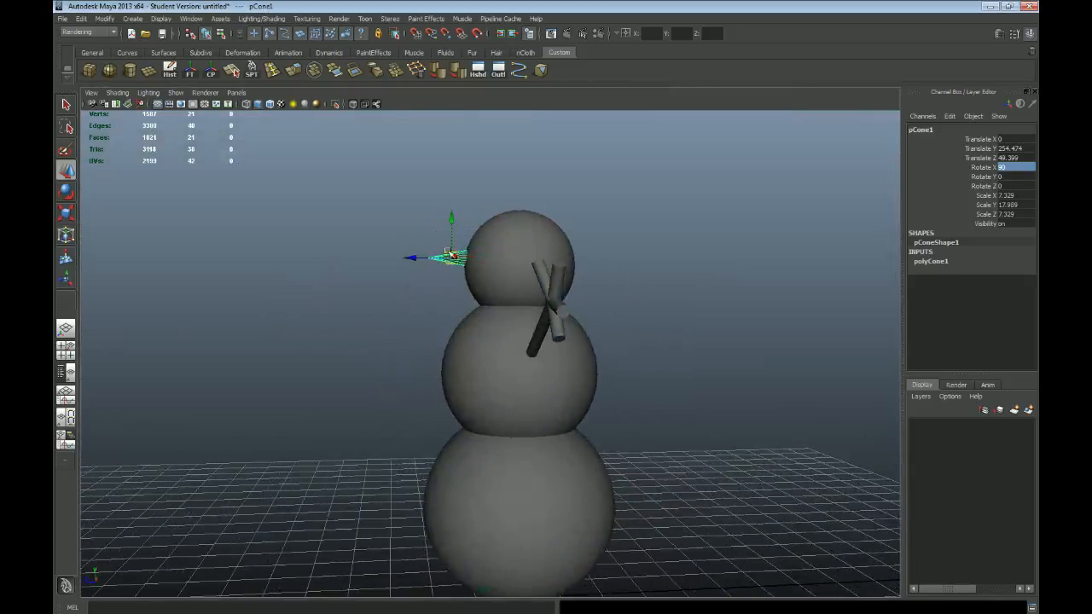
{"action": "left_click_drag", "start_coordinate": [451, 219], "coordinate": [452, 228]}
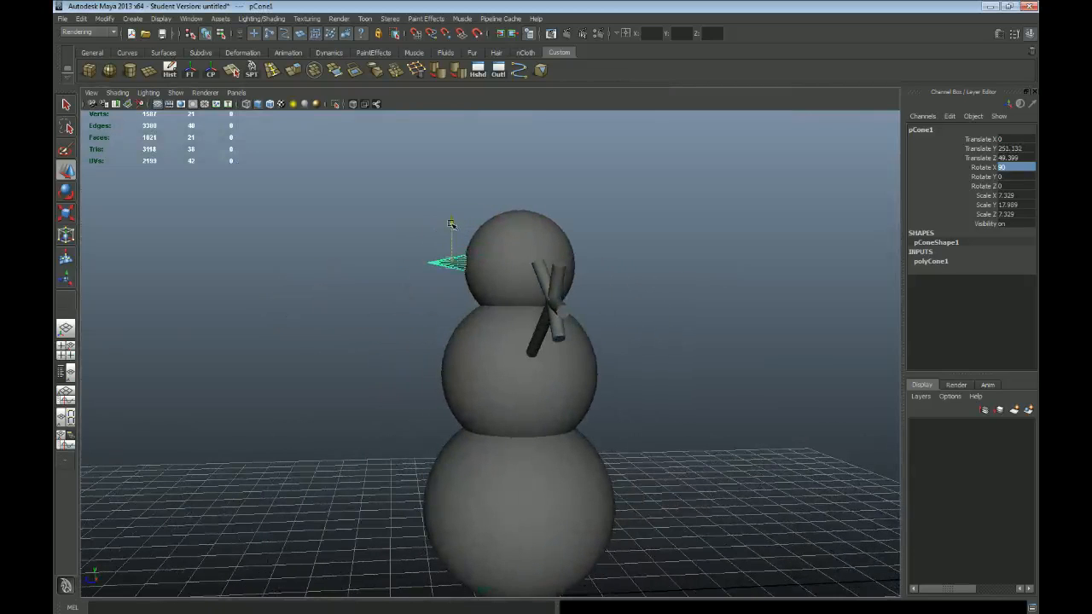
{"action": "left_click_drag", "start_coordinate": [410, 263], "coordinate": [406, 262]}
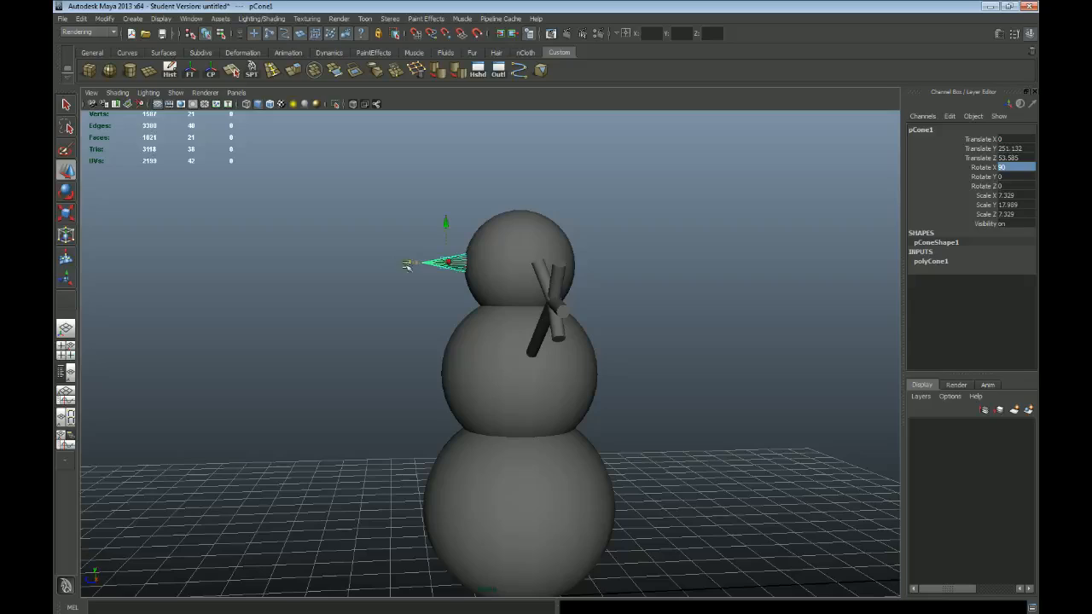
Step: Create a polygon sphere and move it in front of the head beside the nose, to about X 19.1, Y 253.9, Z 57.0
{"action": "mouse_move", "coordinate": [451, 325]}
{"action": "left_mouse_down", "text": "alt"}
{"action": "mouse_move", "coordinate": [609, 334]}
{"action": "mouse_move", "coordinate": [507, 327]}
{"action": "mouse_move", "coordinate": [629, 319]}
{"action": "mouse_move", "coordinate": [623, 339]}
{"action": "mouse_move", "coordinate": [433, 334]}
{"action": "left_mouse_up", "text": "alt"}
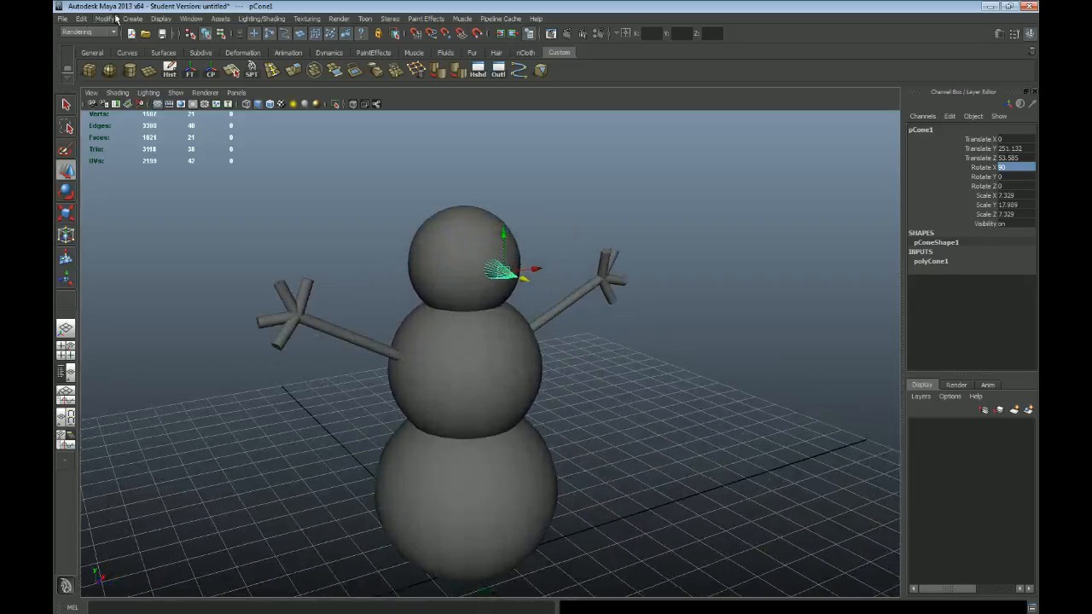
{"action": "left_click", "coordinate": [133, 18]}
{"action": "mouse_move", "coordinate": [151, 47]}
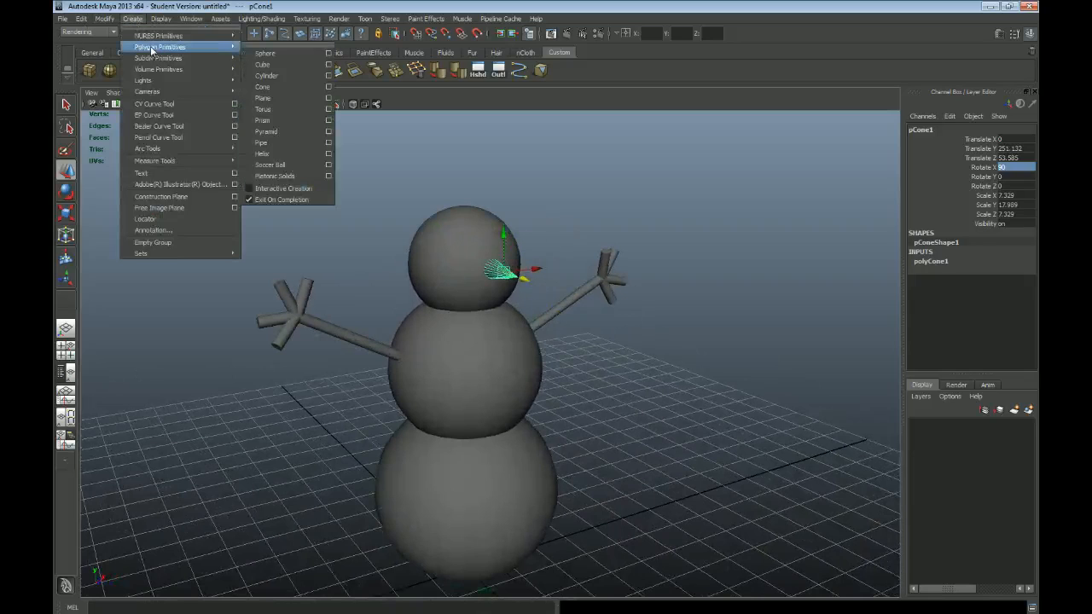
{"action": "left_click", "coordinate": [264, 53]}
{"action": "left_click_drag", "start_coordinate": [467, 535], "coordinate": [440, 220]}
{"action": "left_click_drag", "start_coordinate": [480, 260], "coordinate": [527, 274]}
{"action": "left_click_drag", "start_coordinate": [538, 301], "coordinate": [497, 306], "text": "alt"}
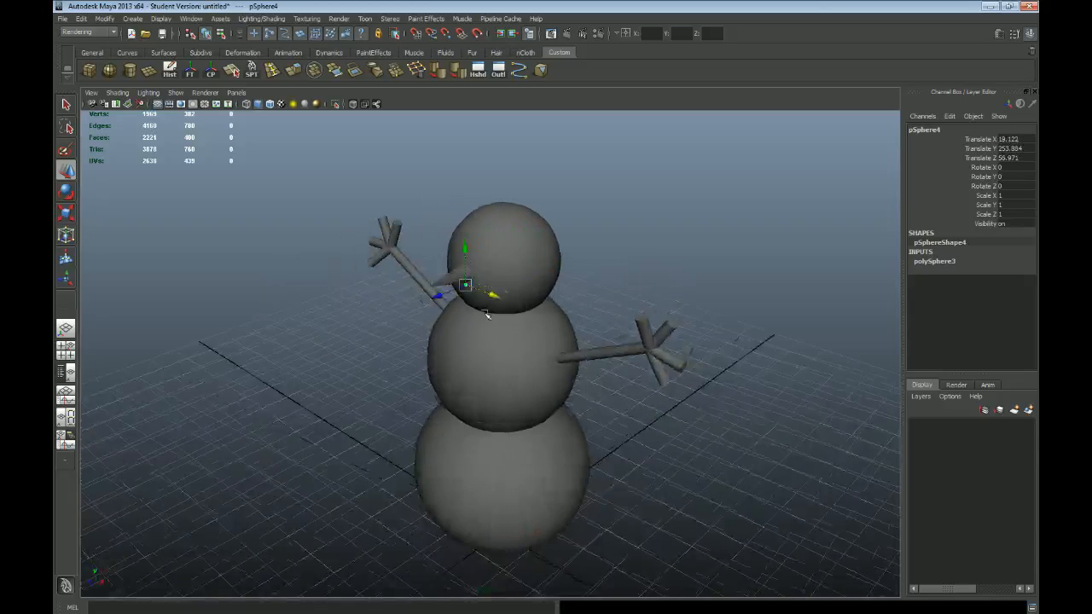
Step: Scale the small sphere uniformly to about 5.25 and position it as an eye at about X 17.9, Y 259.8
{"action": "scroll", "coordinate": [443, 316], "scroll_direction": "up", "scroll_amount": 2}
{"action": "key", "text": "space"}
{"action": "key", "text": "space"}
{"action": "scroll", "coordinate": [569, 352], "scroll_direction": "up", "scroll_amount": 4}
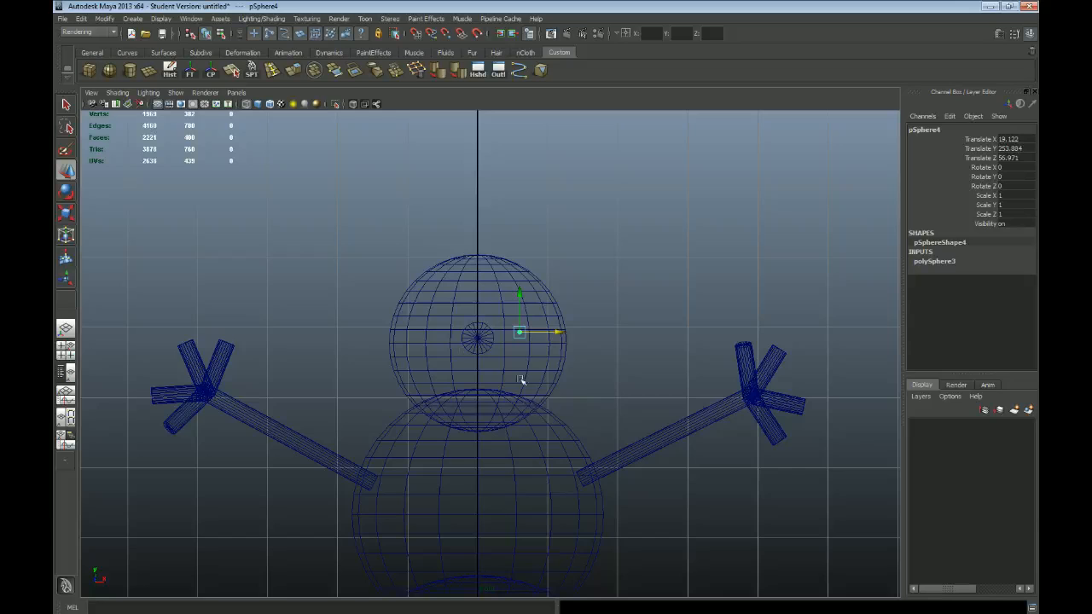
{"action": "scroll", "coordinate": [516, 378], "scroll_direction": "up", "scroll_amount": 2}
{"action": "key", "text": "r"}
{"action": "mouse_move", "coordinate": [535, 322]}
{"action": "left_mouse_down"}
{"action": "mouse_move", "coordinate": [569, 338]}
{"action": "mouse_move", "coordinate": [529, 313]}
{"action": "mouse_move", "coordinate": [531, 302]}
{"action": "left_mouse_up"}
{"action": "key", "text": "w"}
{"action": "key", "text": "space"}
Step: Move the eye sphere back in the side view to about Z 32.7 so it sits on the front of the head
{"action": "key", "text": "space"}
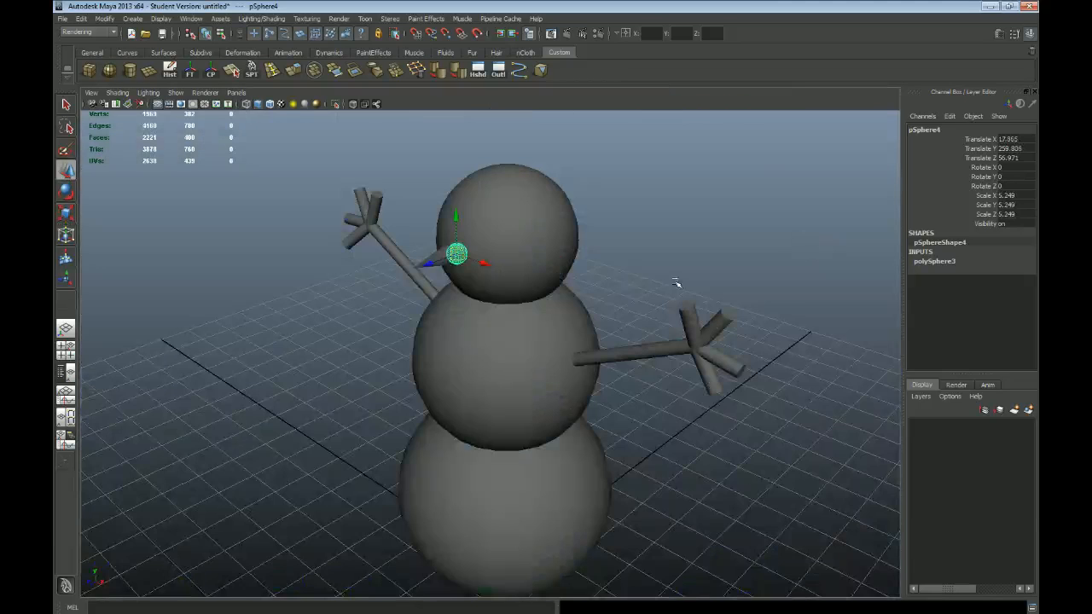
{"action": "key", "text": "space"}
{"action": "key", "text": "space"}
{"action": "scroll", "coordinate": [524, 349], "scroll_direction": "up", "scroll_amount": 2}
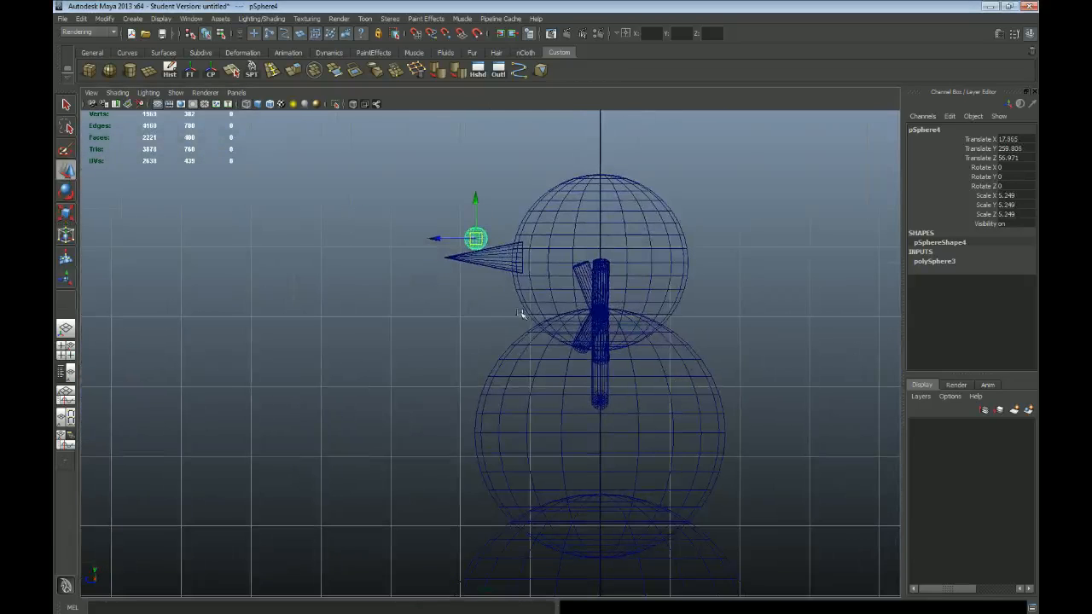
{"action": "left_click_drag", "start_coordinate": [435, 240], "coordinate": [479, 273]}
{"action": "key", "text": "space"}
{"action": "key", "text": "space"}
Step: Duplicate the eye and move the copy straight across the face to about X -18.2
{"action": "key", "text": "space"}
{"action": "key", "text": "space"}
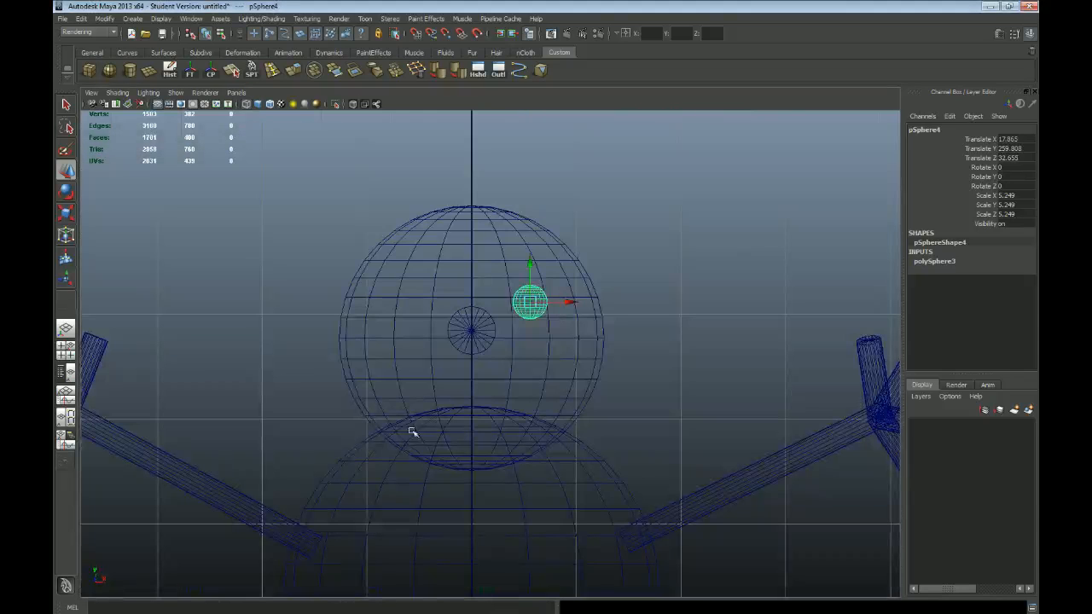
{"action": "key", "text": "ctrl+d"}
{"action": "left_click_drag", "start_coordinate": [569, 303], "coordinate": [456, 304]}
{"action": "key", "text": "space"}
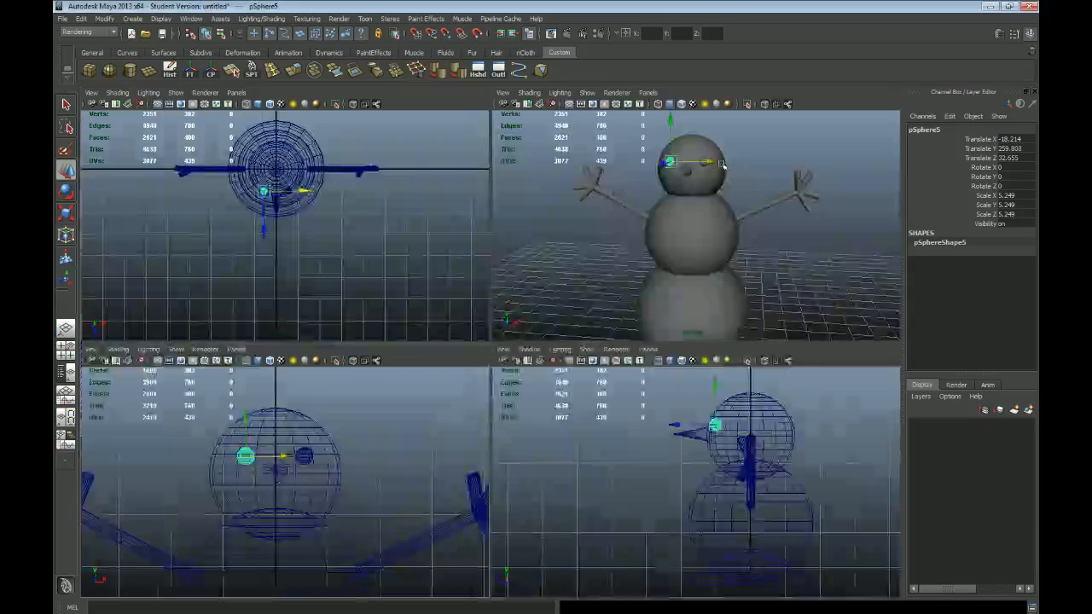
{"action": "key", "text": "space"}
{"action": "scroll", "coordinate": [508, 299], "scroll_direction": "down", "scroll_amount": 4}
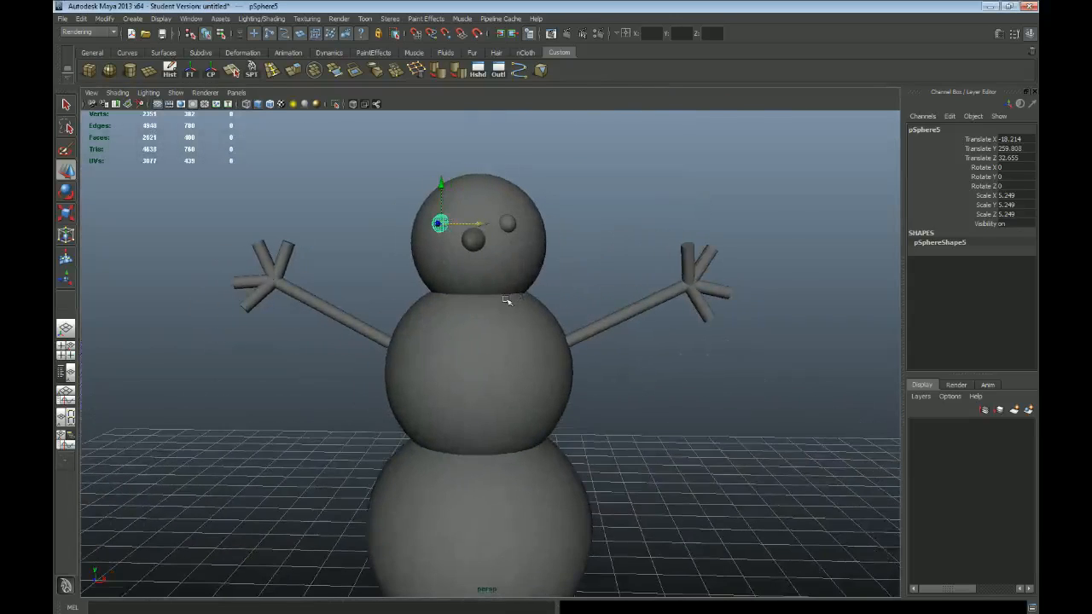
Step: Duplicate the second eye in the front view and move the copy onto the middle sphere's centreline at about Y 186.4
{"action": "key", "text": "space"}
{"action": "key", "text": "space"}
{"action": "scroll", "coordinate": [578, 471], "scroll_direction": "down", "scroll_amount": 2}
{"action": "middle_click_drag", "start_coordinate": [578, 470], "coordinate": [531, 325], "text": "alt"}
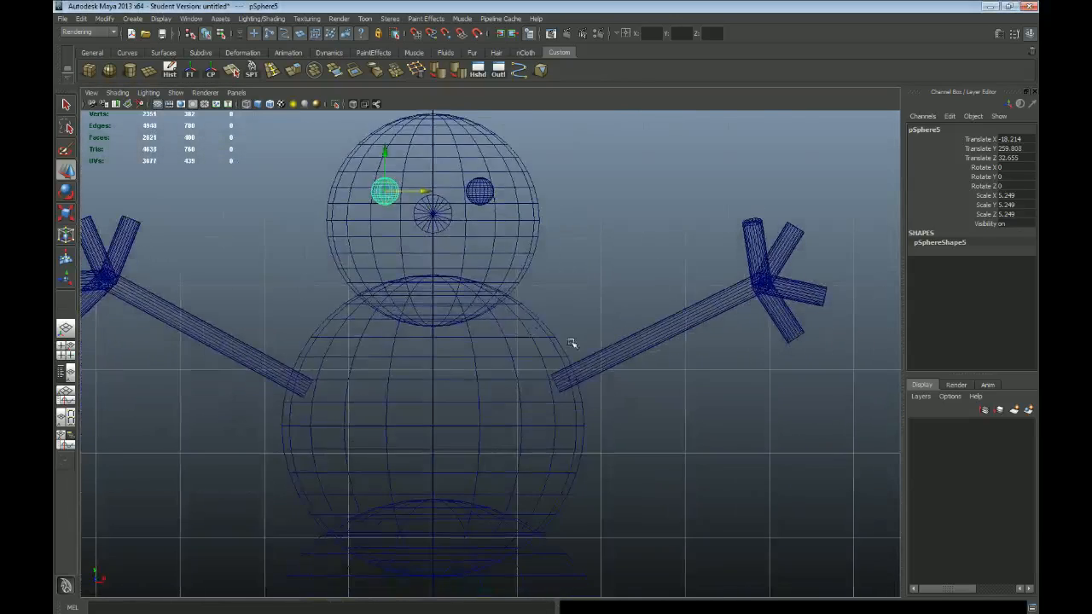
{"action": "scroll", "coordinate": [465, 318], "scroll_direction": "up", "scroll_amount": 3}
{"action": "key", "text": "ctrl+d"}
{"action": "left_click_drag", "start_coordinate": [409, 229], "coordinate": [446, 378]}
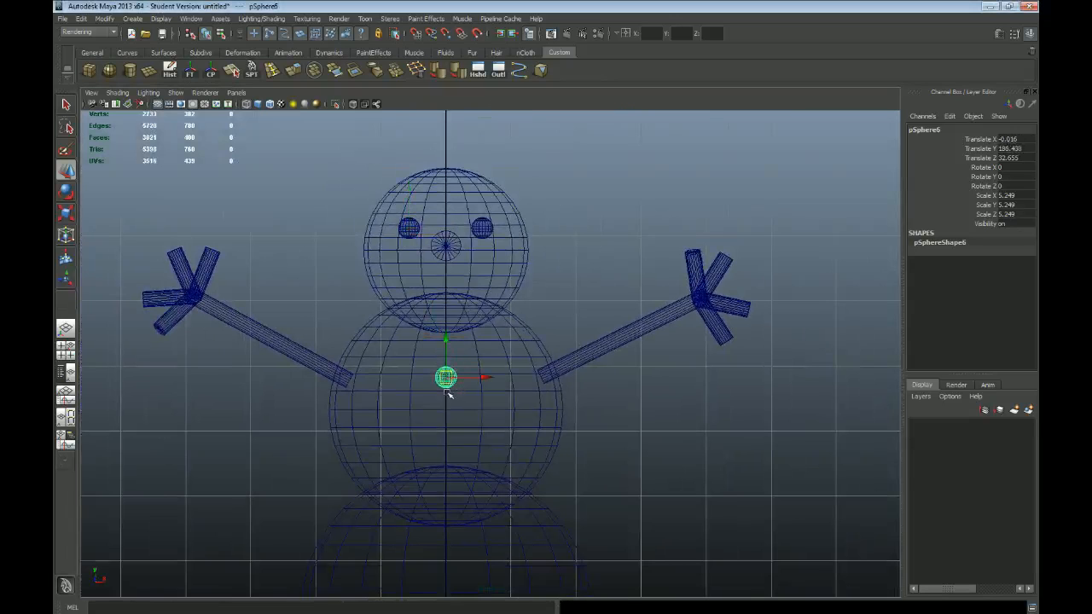
Step: Move the copied sphere forward to about Z 56.3 so it sits on the middle sphere's front as a button
{"action": "key", "text": "space"}
{"action": "key", "text": "space"}
{"action": "mouse_move", "coordinate": [768, 290]}
{"action": "left_mouse_down", "text": "alt"}
{"action": "mouse_move", "coordinate": [629, 339]}
{"action": "mouse_move", "coordinate": [623, 381]}
{"action": "left_mouse_up", "text": "alt"}
{"action": "right_click_drag", "start_coordinate": [623, 381], "coordinate": [587, 338], "text": "alt"}
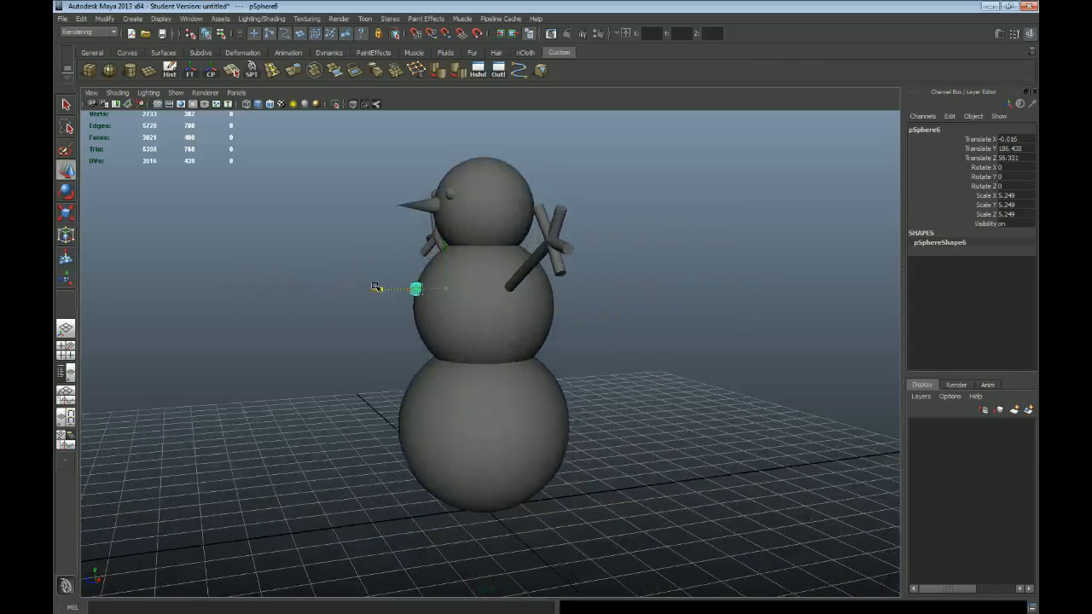
{"action": "right_click_drag", "start_coordinate": [333, 293], "coordinate": [353, 300], "text": "alt"}
{"action": "left_click_drag", "start_coordinate": [441, 333], "coordinate": [409, 316], "text": "alt"}
Step: Duplicate the button and lower the copy to about Y 155.7 on the middle sphere
{"action": "key", "text": "ctrl+d"}
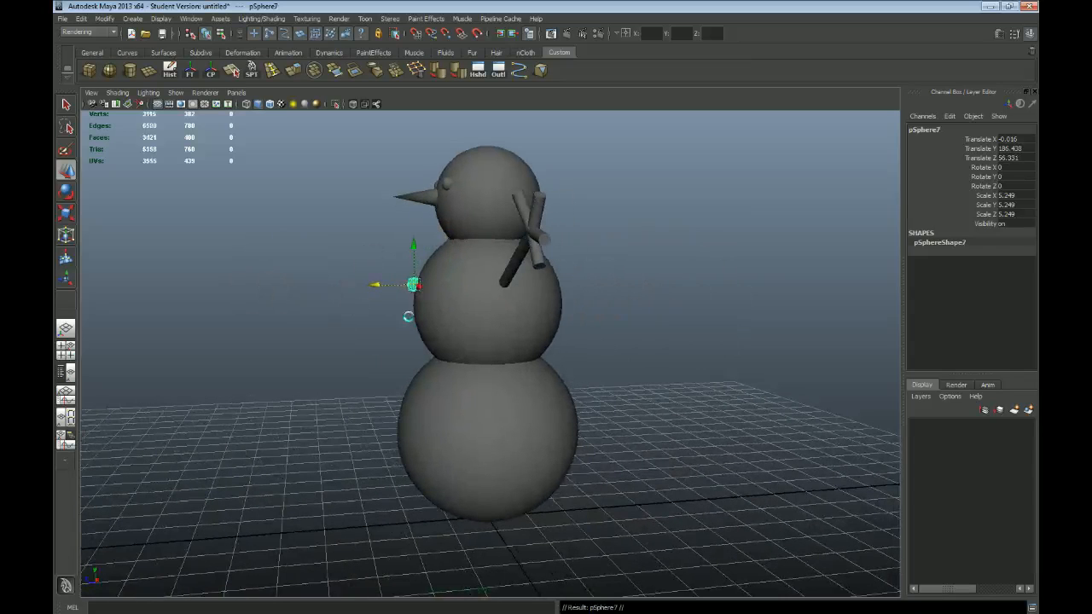
{"action": "left_click_drag", "start_coordinate": [418, 267], "coordinate": [418, 305]}
{"action": "left_click_drag", "start_coordinate": [418, 305], "coordinate": [376, 319], "text": "alt"}
Step: Inspect the snowman's body spheres and button placement from several angles and in the four-view layout
{"action": "left_click_drag", "start_coordinate": [482, 322], "coordinate": [503, 290], "text": "alt"}
{"action": "left_click", "coordinate": [503, 287]}
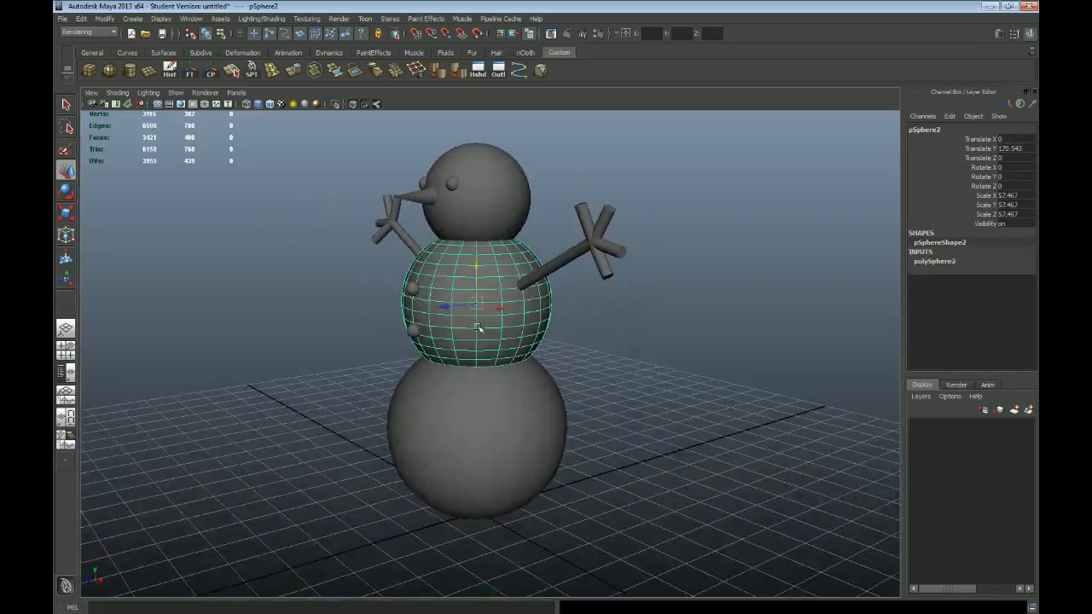
{"action": "left_click", "coordinate": [726, 322]}
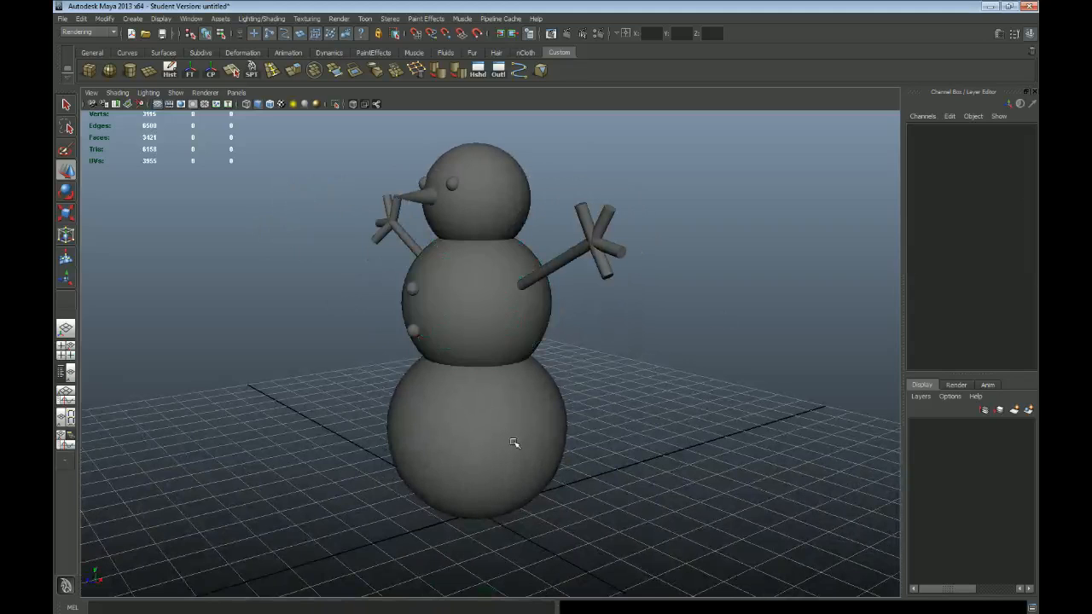
{"action": "left_click_drag", "start_coordinate": [365, 322], "coordinate": [449, 309], "text": "alt"}
{"action": "left_click", "coordinate": [425, 349]}
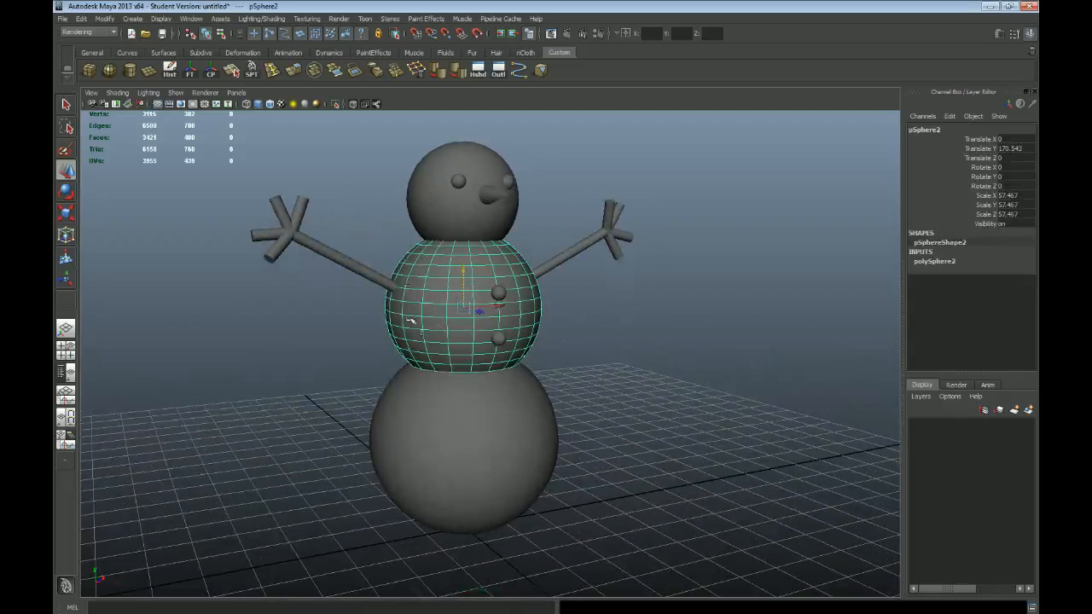
{"action": "left_click", "coordinate": [474, 463]}
{"action": "key", "text": "space"}
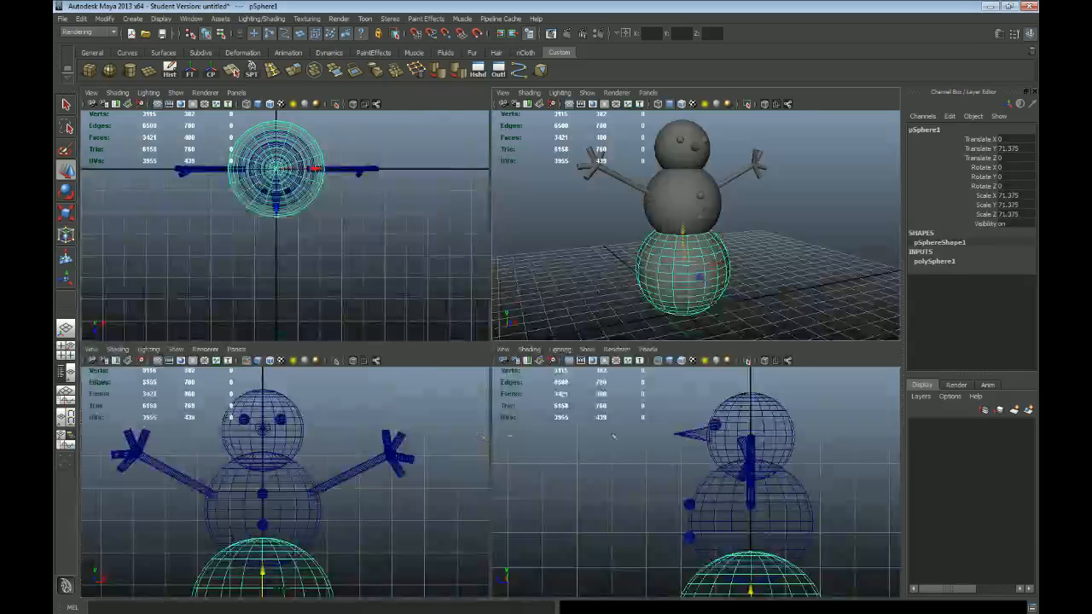
{"action": "scroll", "coordinate": [611, 420], "scroll_direction": "down", "scroll_amount": 3}
{"action": "middle_click_drag", "start_coordinate": [643, 497], "coordinate": [658, 457], "text": "alt"}
{"action": "scroll", "coordinate": [591, 436], "scroll_direction": "up", "scroll_amount": 3}
{"action": "left_click", "coordinate": [739, 462]}
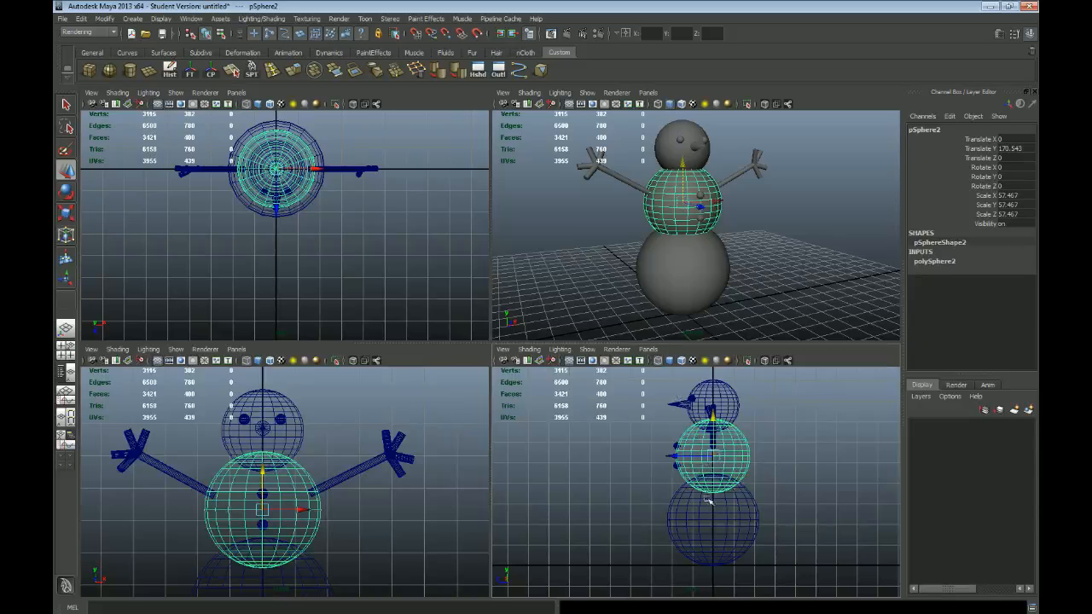
{"action": "left_click", "coordinate": [734, 478]}
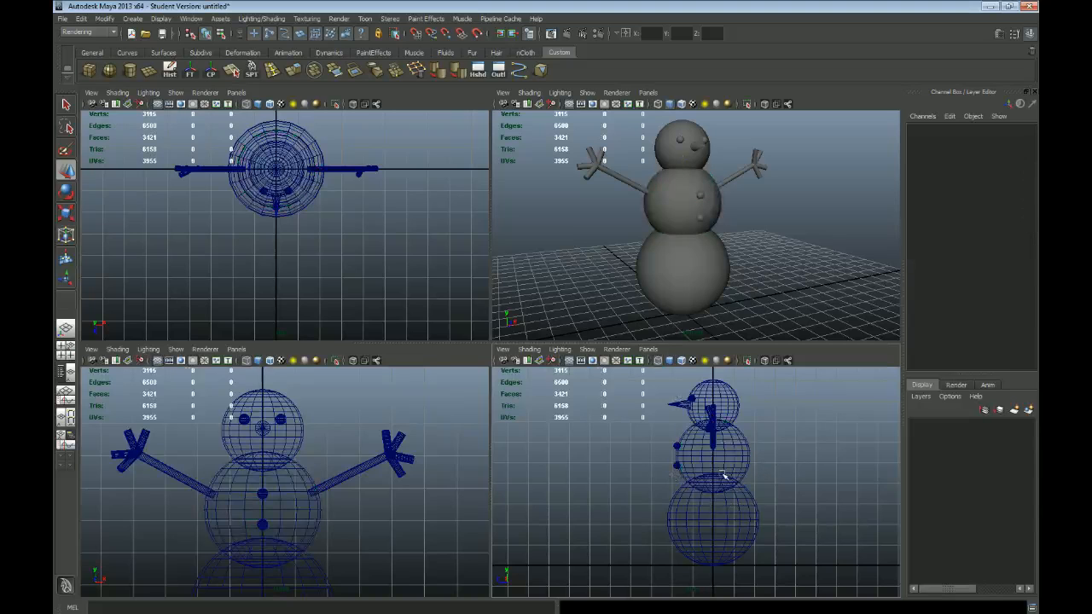
{"action": "key", "text": "space"}
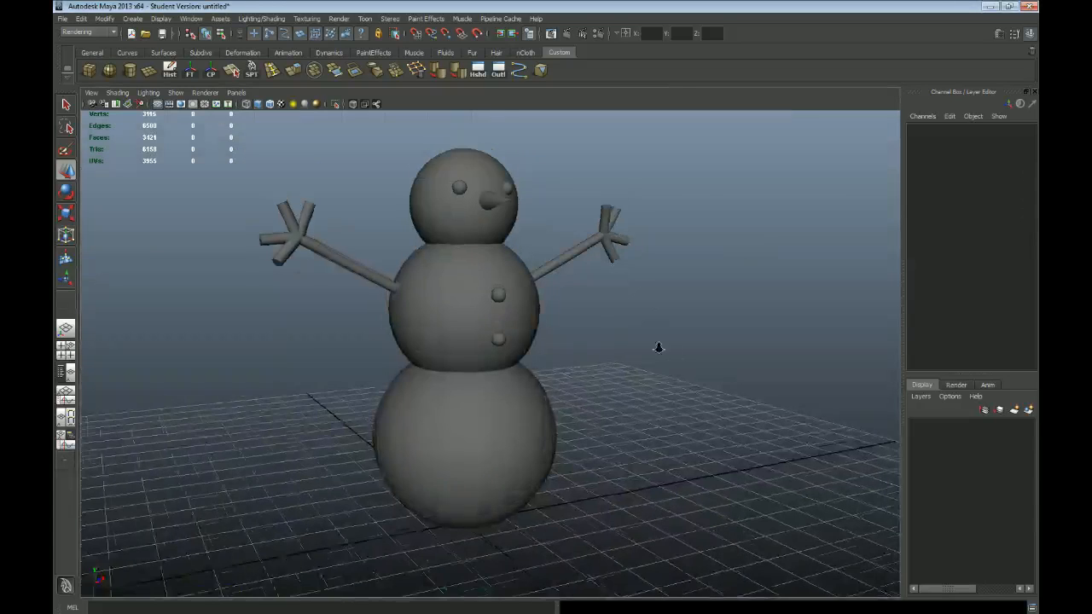
{"action": "right_click_drag", "start_coordinate": [675, 356], "coordinate": [630, 321], "text": "alt"}
{"action": "left_click_drag", "start_coordinate": [630, 321], "coordinate": [609, 332], "text": "alt"}
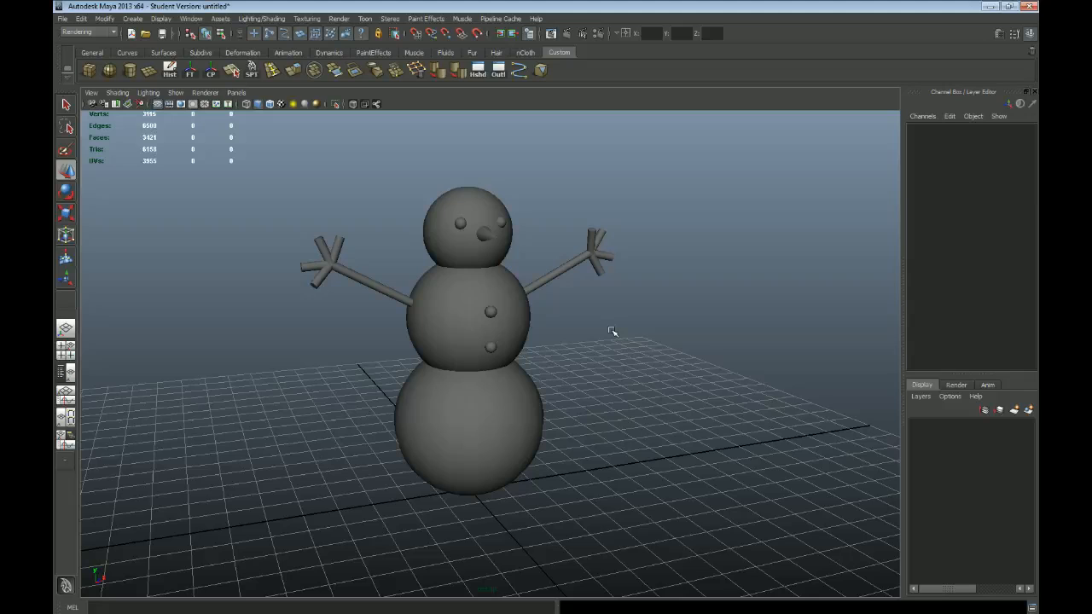
Step: Compare the wireframe and shaded displays of the snowman in the perspective and side views
{"action": "key", "text": "4"}
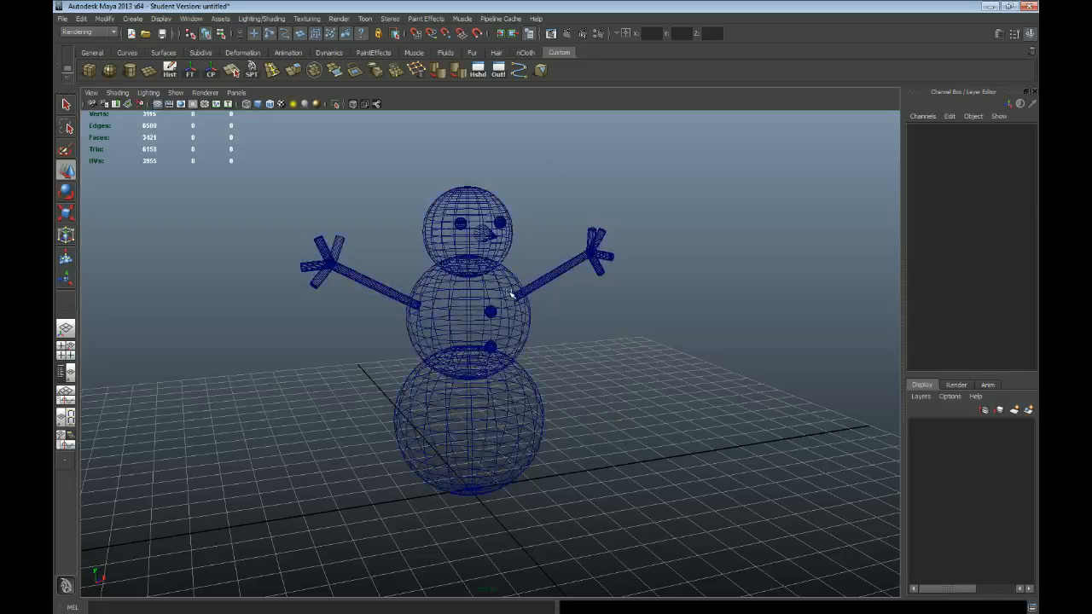
{"action": "key", "text": "5"}
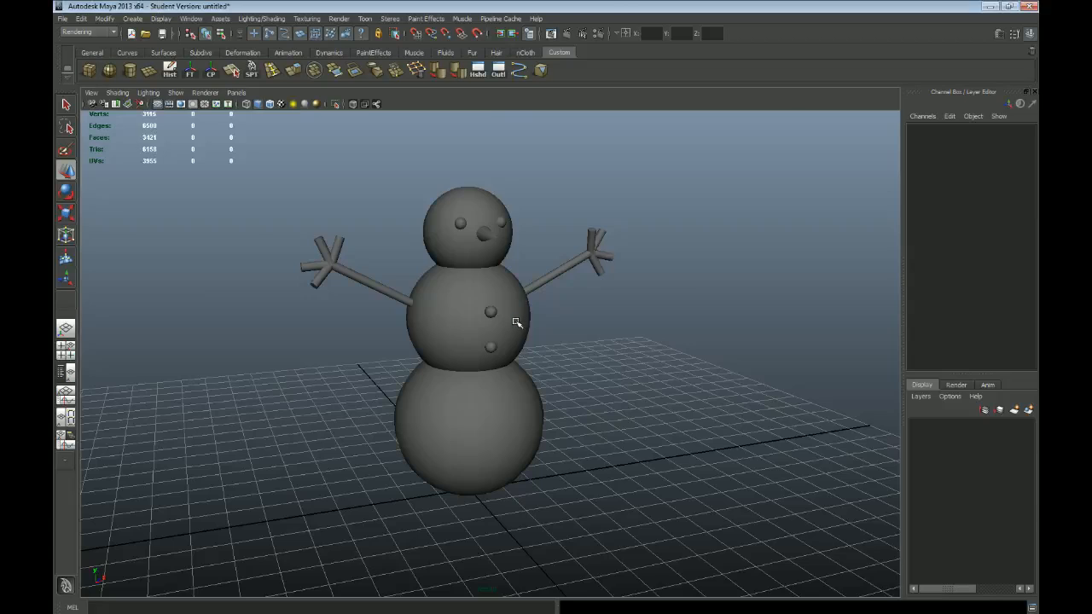
{"action": "key", "text": "space"}
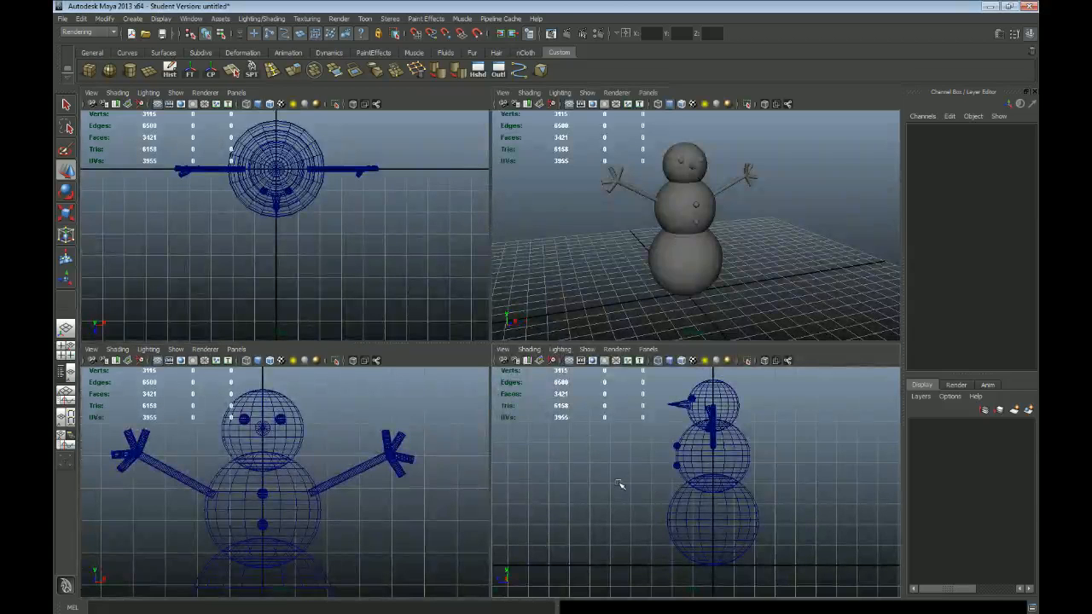
{"action": "key", "text": "5"}
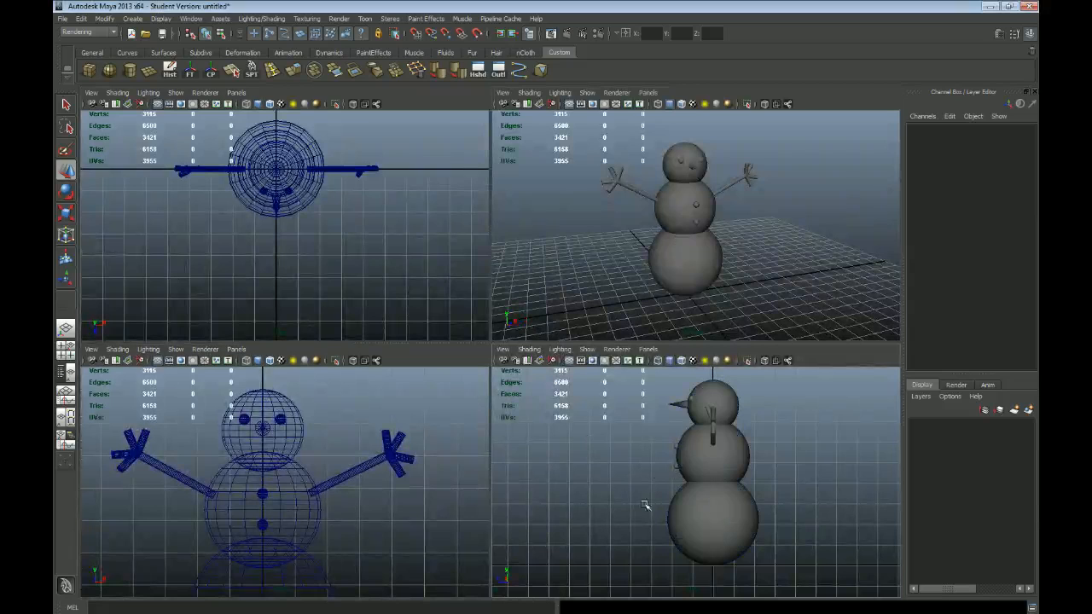
{"action": "key", "text": "4"}
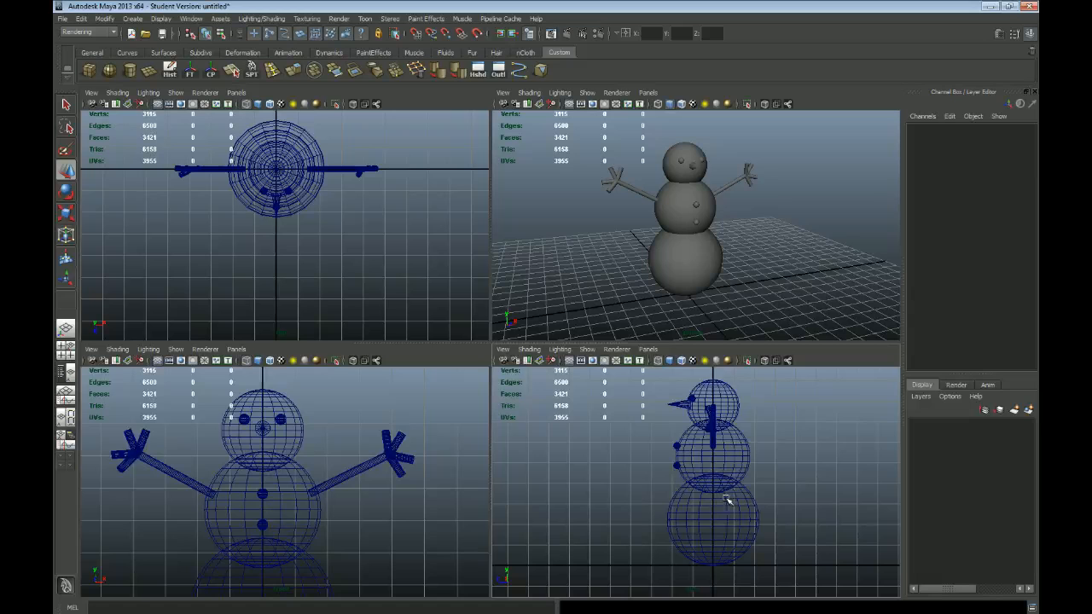
{"action": "key", "text": "space"}
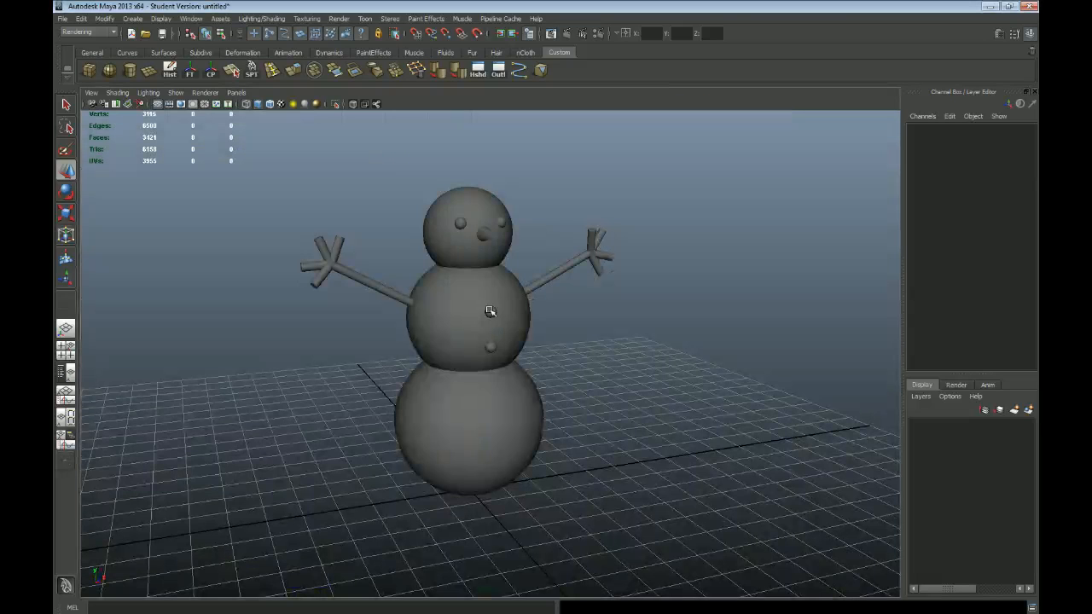
{"action": "key", "text": "4"}
{"action": "key", "text": "5"}
Step: Review the finished snowman from different angles in the perspective view and the four-view layout
{"action": "mouse_move", "coordinate": [588, 379]}
{"action": "left_mouse_down", "text": "alt"}
{"action": "mouse_move", "coordinate": [615, 370]}
{"action": "mouse_move", "coordinate": [603, 373]}
{"action": "left_mouse_up", "text": "alt"}
{"action": "left_click_drag", "start_coordinate": [517, 374], "coordinate": [443, 376], "text": "alt"}
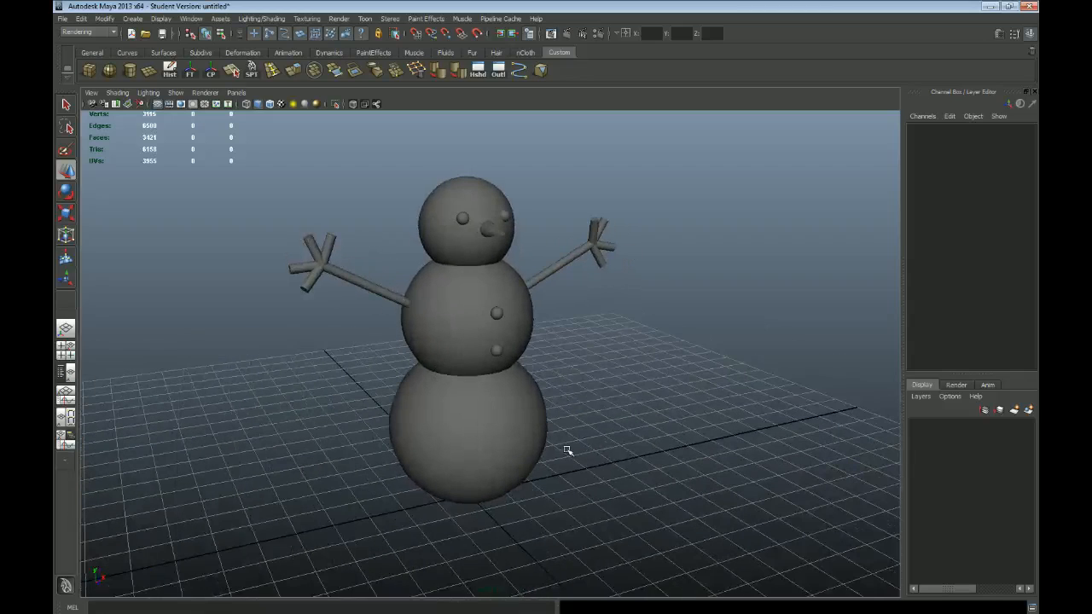
{"action": "left_click_drag", "start_coordinate": [356, 389], "coordinate": [368, 389], "text": "alt"}
{"action": "right_click_drag", "start_coordinate": [622, 448], "coordinate": [612, 419], "text": "alt"}
{"action": "mouse_move", "coordinate": [485, 370]}
{"action": "left_mouse_down", "text": "alt"}
{"action": "mouse_move", "coordinate": [518, 361]}
{"action": "mouse_move", "coordinate": [478, 378]}
{"action": "left_mouse_up", "text": "alt"}
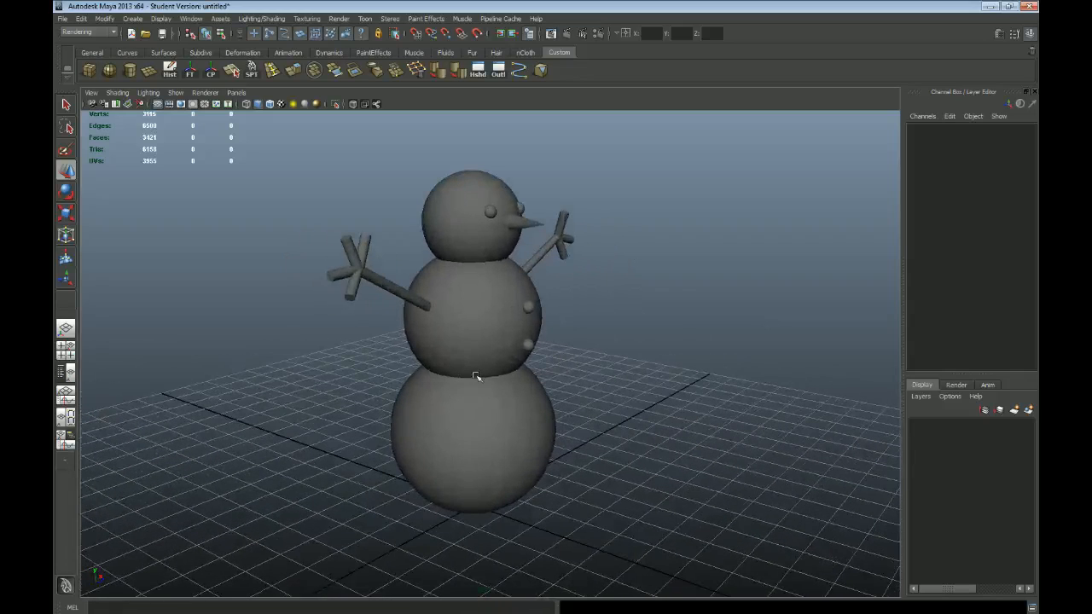
{"action": "left_click", "coordinate": [66, 351]}
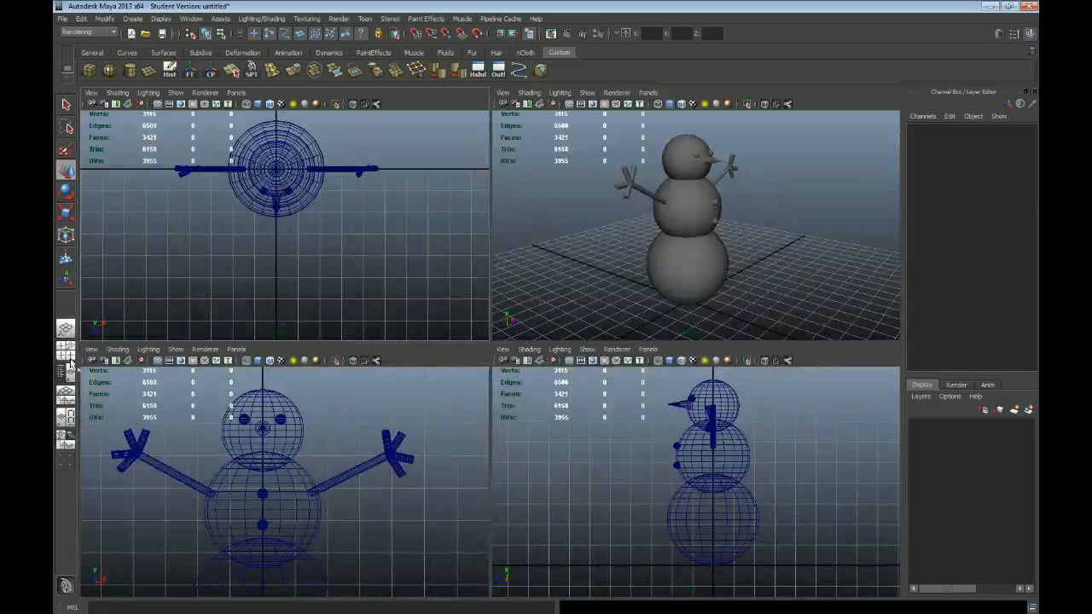
{"action": "right_click_drag", "start_coordinate": [734, 235], "coordinate": [726, 288], "text": "alt"}
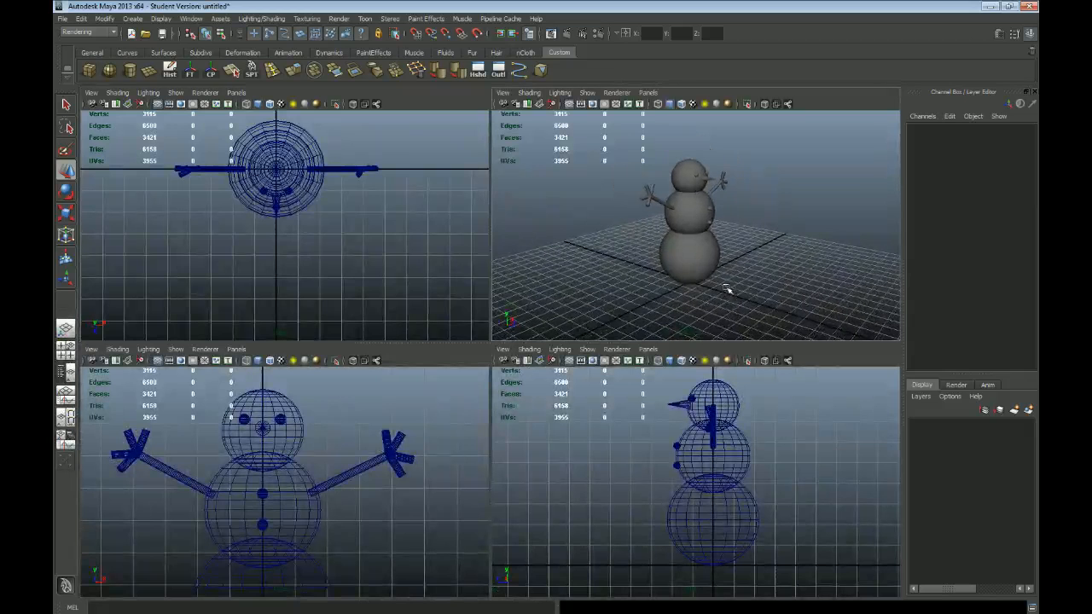
{"action": "key", "text": "space"}
{"action": "left_click_drag", "start_coordinate": [646, 351], "coordinate": [515, 270], "text": "alt"}
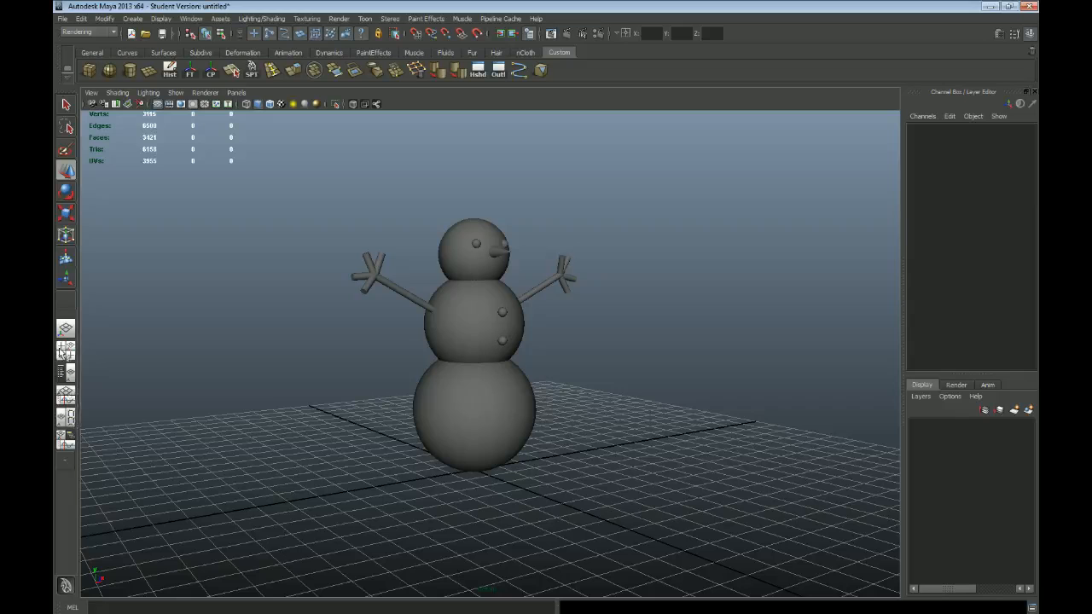
{"action": "right_click_drag", "start_coordinate": [644, 380], "coordinate": [596, 318], "text": "alt"}
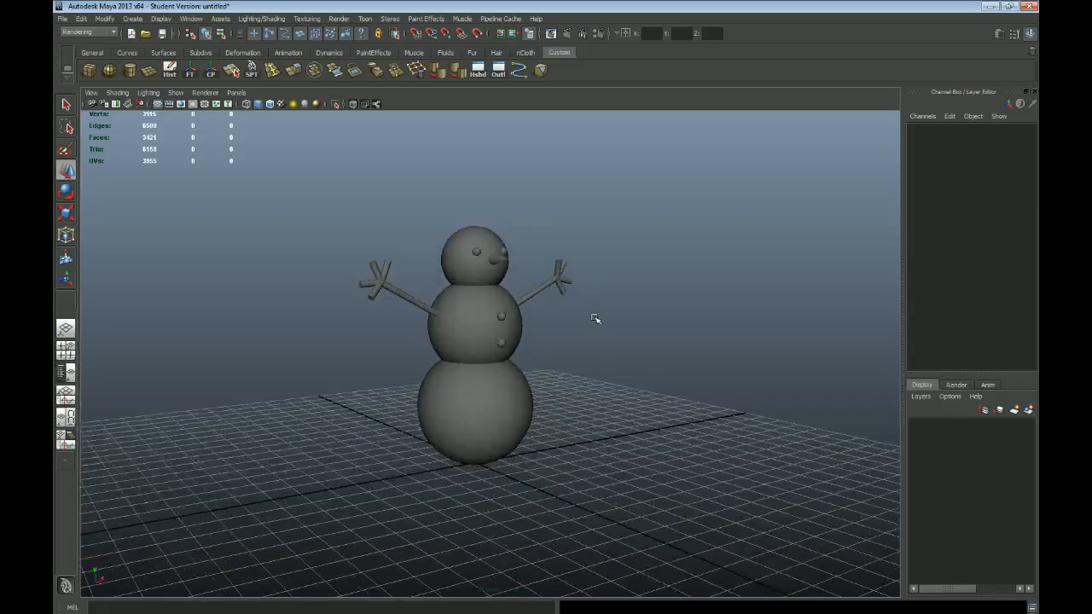
{"action": "left_click_drag", "start_coordinate": [601, 335], "coordinate": [588, 354], "text": "alt"}
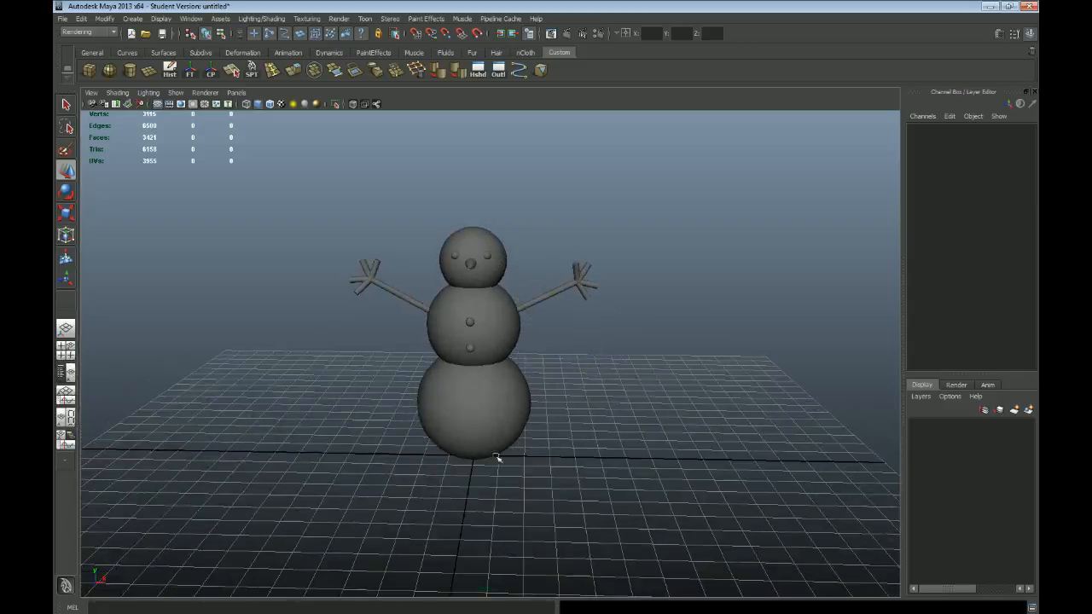
Step: Check the front of the snowman in wireframe and shaded display, and select the lower button
{"action": "key", "text": "4"}
{"action": "key", "text": "5"}
{"action": "left_click", "coordinate": [474, 351]}
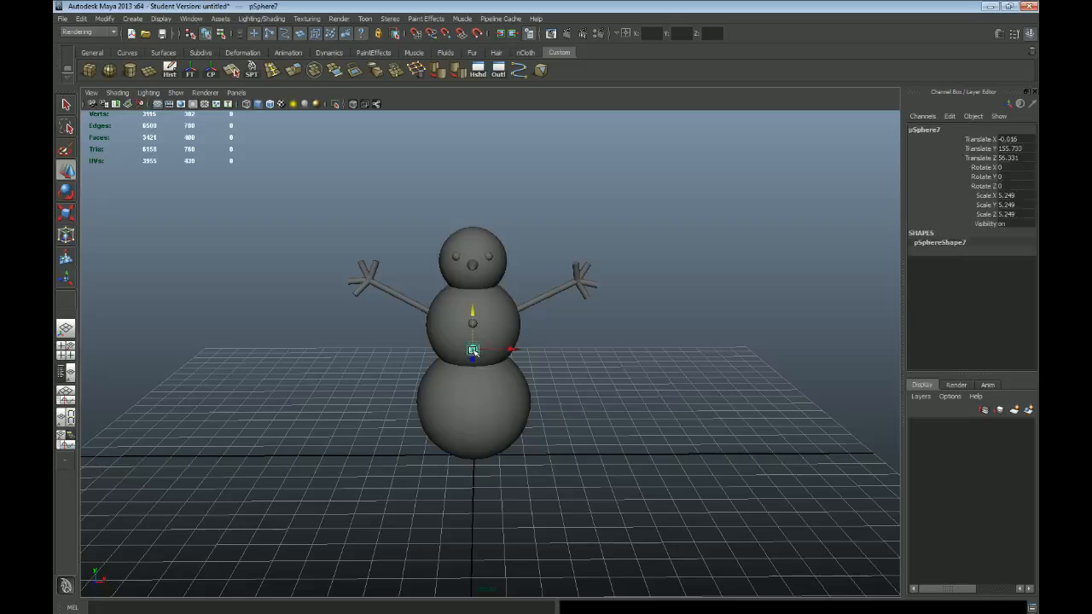
Step: Duplicate the lower button and place the copy on the front of the bottom body sphere, at about Y 97 and Z 67
{"action": "key", "text": "space"}
{"action": "key", "text": "space"}
{"action": "key", "text": "ctrl+d"}
{"action": "left_click_drag", "start_coordinate": [445, 316], "coordinate": [429, 406]}
{"action": "key", "text": "space"}
{"action": "key", "text": "space"}
{"action": "left_click_drag", "start_coordinate": [520, 361], "coordinate": [567, 361], "text": "alt"}
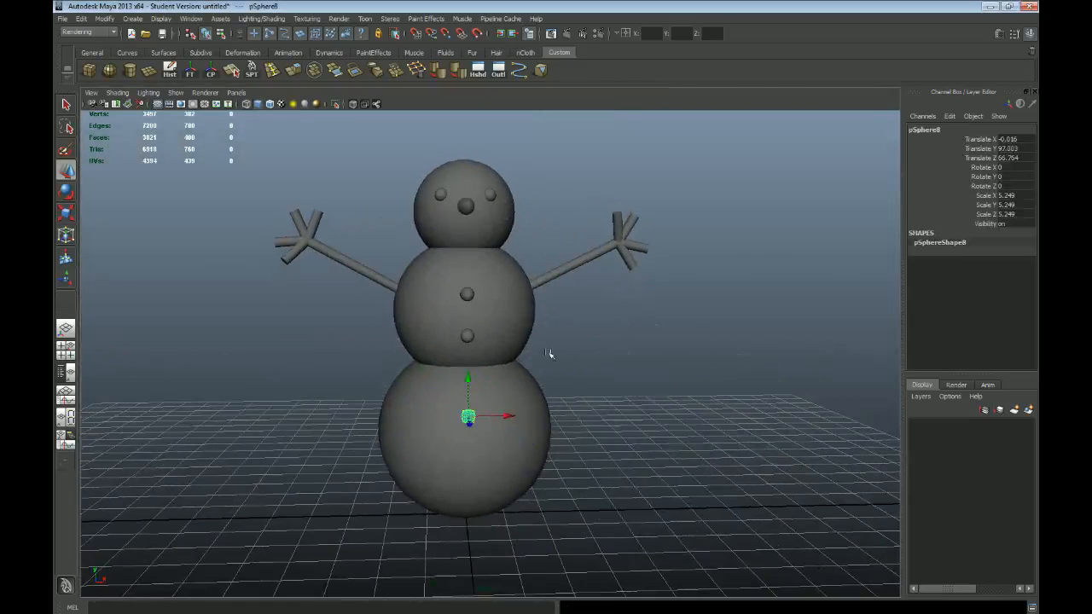
{"action": "middle_click_drag", "start_coordinate": [556, 206], "coordinate": [555, 266], "text": "alt"}
Step: Duplicate a middle-sphere button, place the copy at one corner of the mouth, and scale it uniformly to about 3.39
{"action": "left_click", "coordinate": [467, 351]}
{"action": "key", "text": "space"}
{"action": "key", "text": "space"}
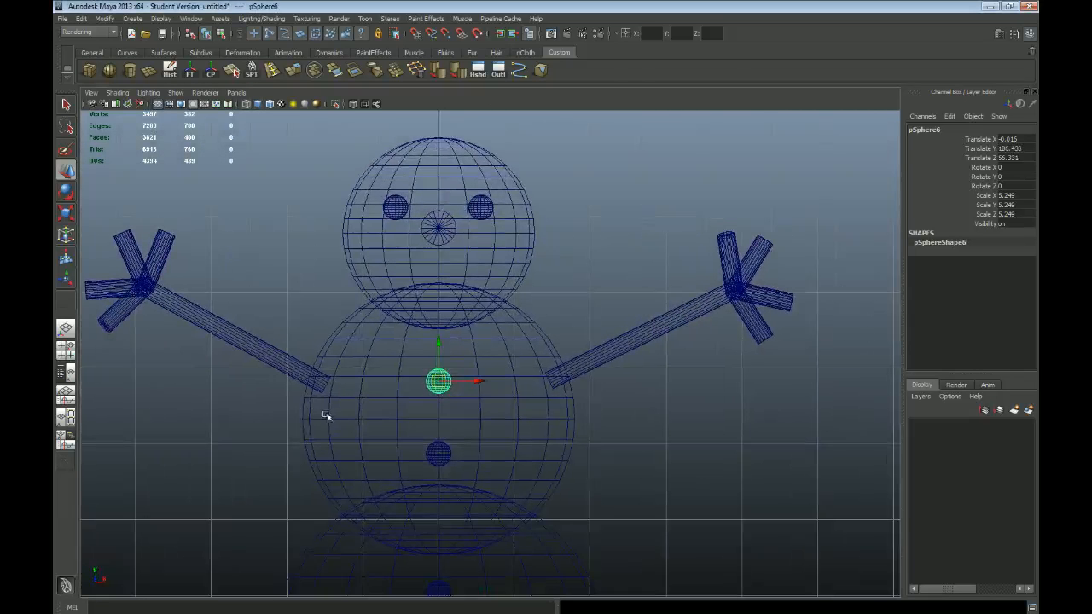
{"action": "key", "text": "ctrl+d"}
{"action": "left_click_drag", "start_coordinate": [437, 386], "coordinate": [382, 267]}
{"action": "key", "text": "r"}
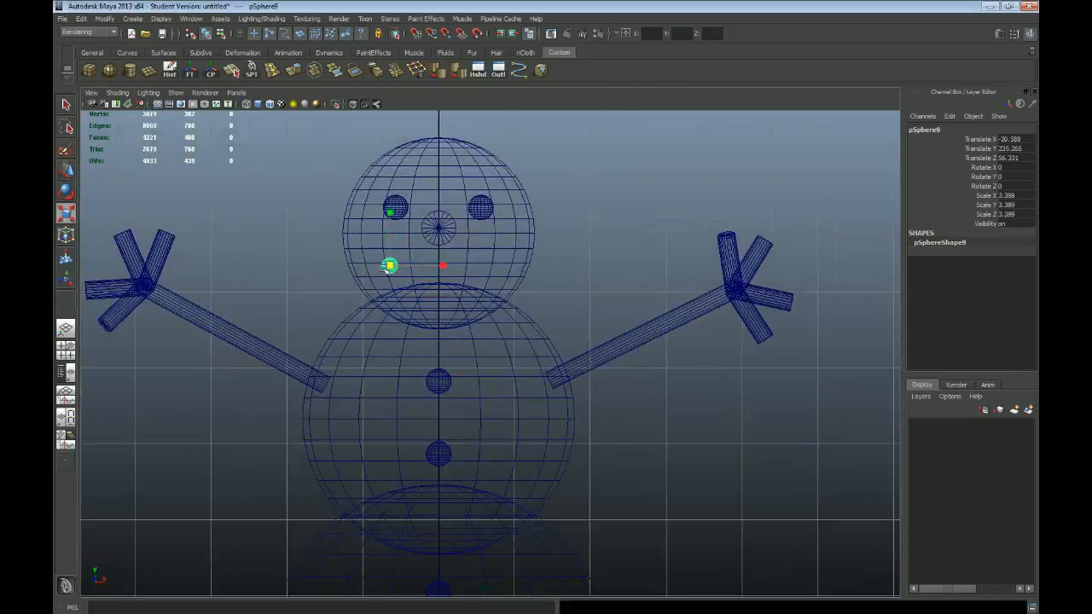
Step: Move the small mouth sphere back to about Z 31.9 so it sits on the head's surface
{"action": "key", "text": "space"}
Step: Duplicate the mouth sphere twice along a downward curve toward the face centre, and shift all three slightly outward
{"action": "key", "text": "space"}
{"action": "scroll", "coordinate": [655, 352], "scroll_direction": "up", "scroll_amount": 5}
{"action": "key", "text": "f"}
{"action": "right_click_drag", "start_coordinate": [715, 321], "coordinate": [478, 280], "text": "alt"}
{"action": "left_click_drag", "start_coordinate": [478, 280], "coordinate": [569, 309], "text": "alt"}
{"action": "key", "text": "w"}
{"action": "left_click_drag", "start_coordinate": [521, 354], "coordinate": [419, 333]}
{"action": "key", "text": "space"}
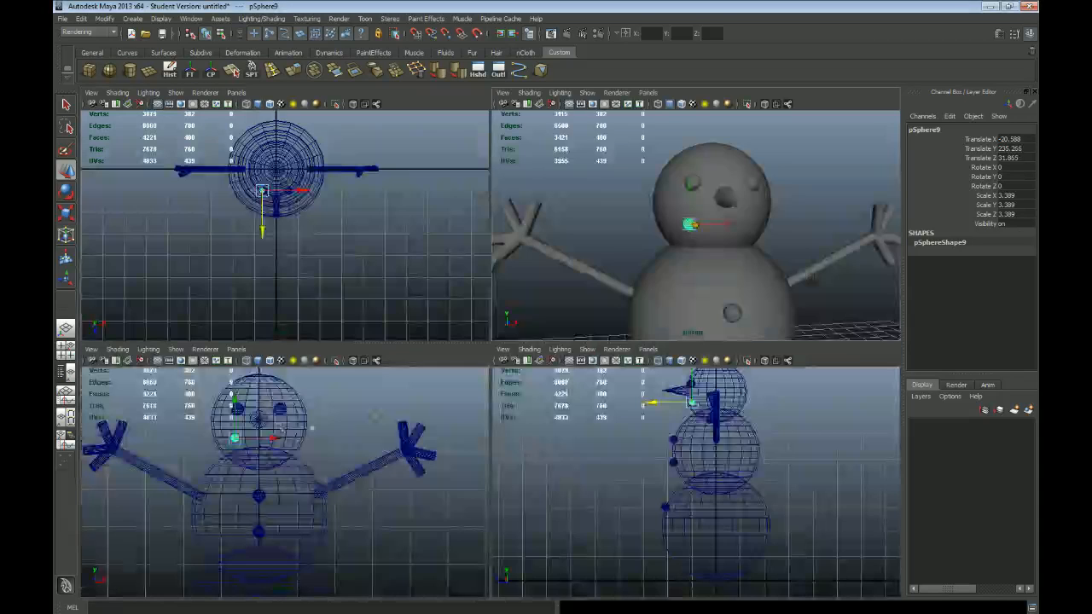
{"action": "key", "text": "space"}
{"action": "key", "text": "ctrl+d"}
{"action": "left_click_drag", "start_coordinate": [392, 266], "coordinate": [423, 288]}
{"action": "key", "text": "ctrl+d"}
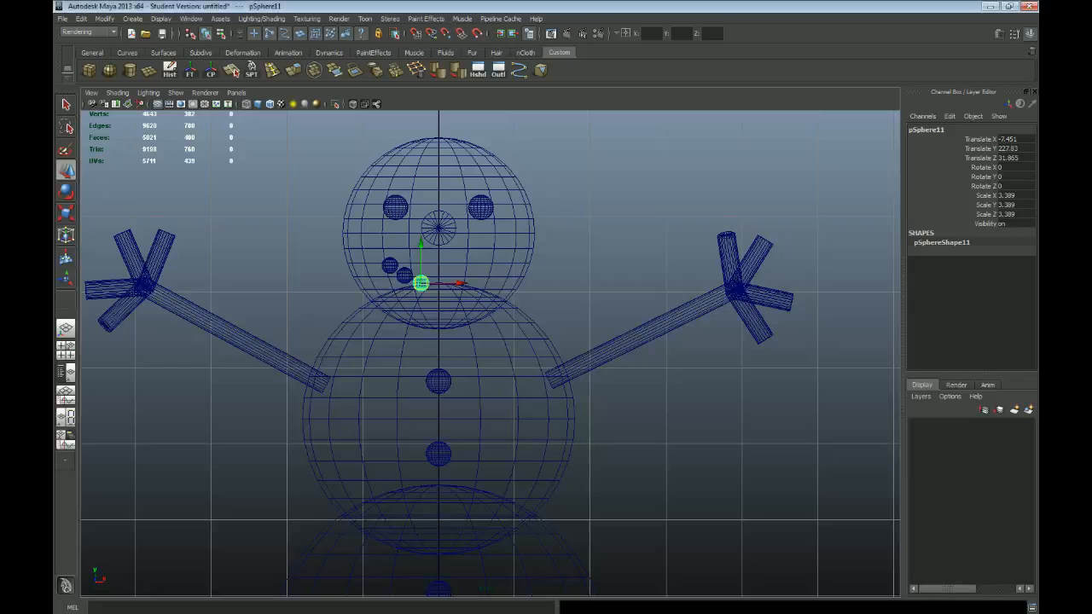
{"action": "left_click", "coordinate": [405, 274], "text": "shift"}
{"action": "left_click", "coordinate": [389, 266], "text": "shift"}
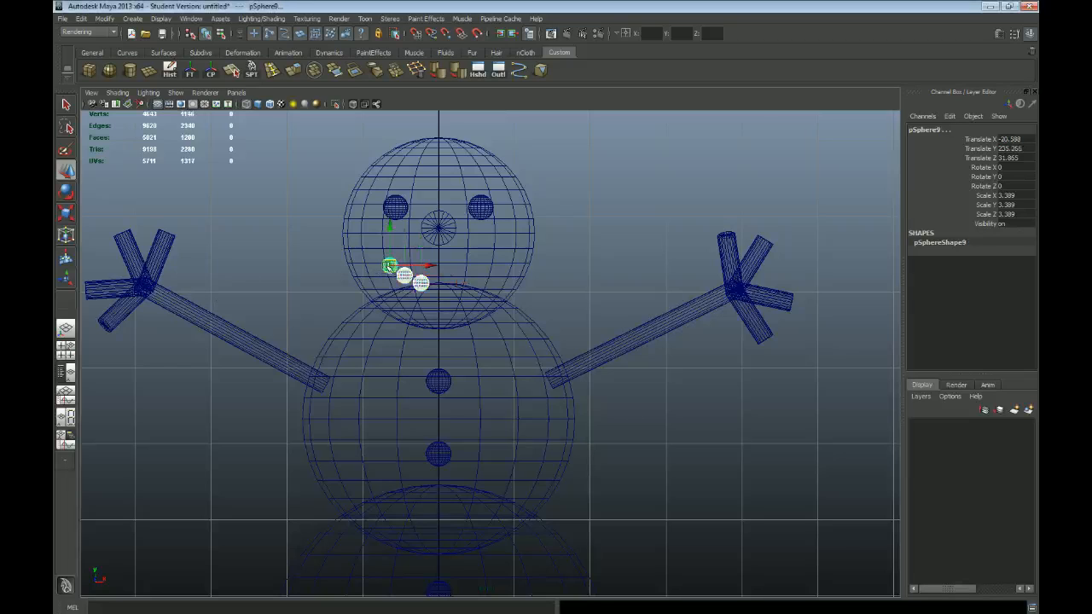
{"action": "left_click_drag", "start_coordinate": [390, 267], "coordinate": [380, 262]}
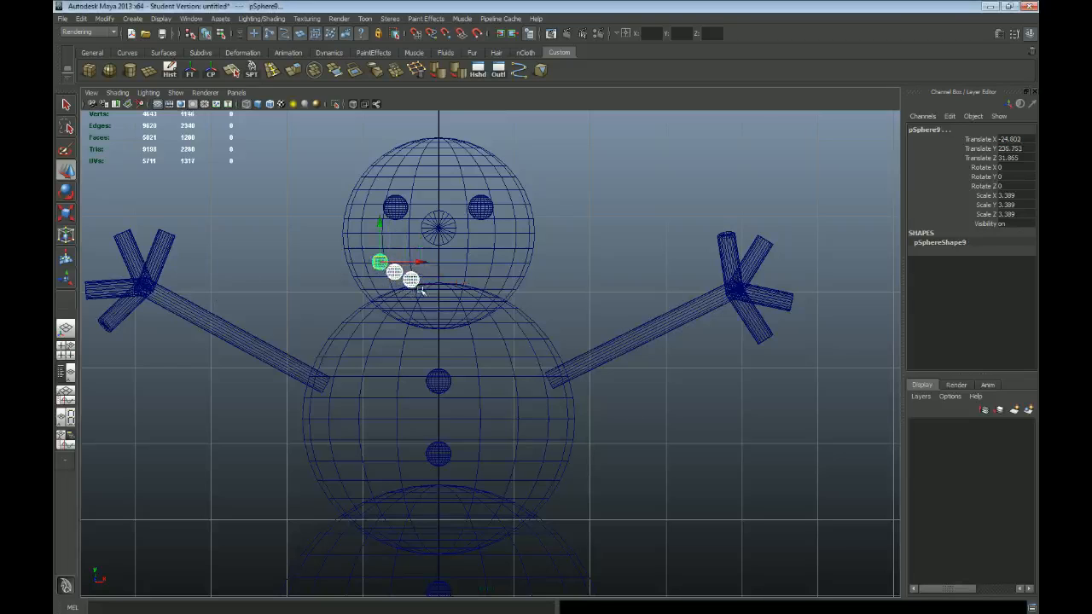
Step: Duplicate the innermost mouth sphere and place the copy beside the head's centre line, at about X -4.5 and Y 227.6
{"action": "left_click", "coordinate": [410, 282]}
{"action": "key", "text": "ctrl+d"}
{"action": "left_click_drag", "start_coordinate": [410, 280], "coordinate": [428, 283]}
{"action": "right_click_drag", "start_coordinate": [448, 299], "coordinate": [528, 352], "text": "alt"}
{"action": "middle_click_drag", "start_coordinate": [412, 293], "coordinate": [507, 366], "text": "alt"}
{"action": "right_click_drag", "start_coordinate": [401, 321], "coordinate": [441, 349], "text": "alt"}
{"action": "right_click_drag", "start_coordinate": [438, 400], "coordinate": [470, 360], "text": "alt"}
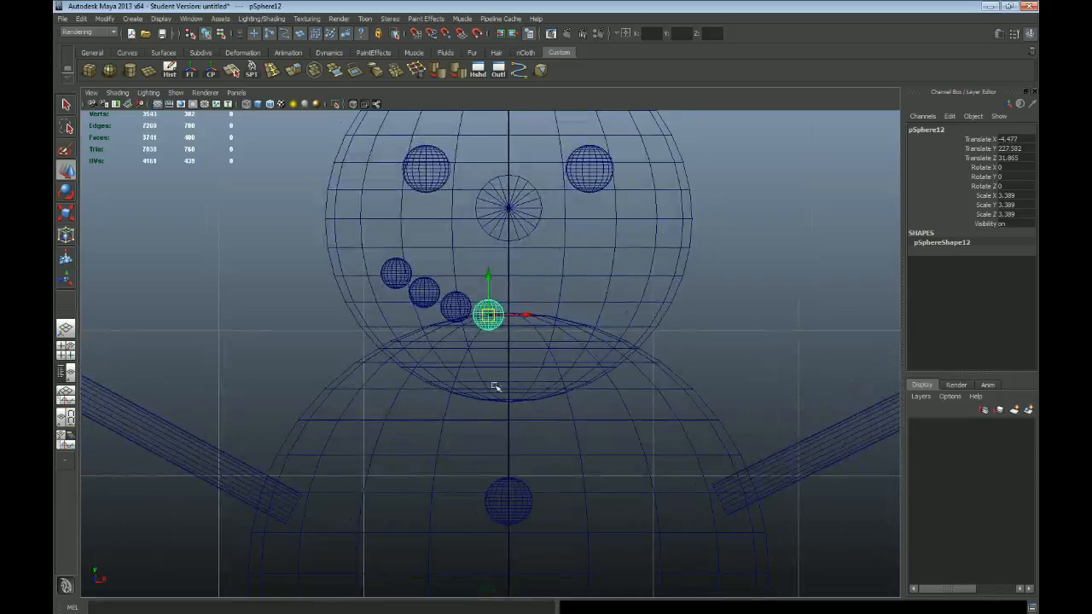
Step: Try to move the three inner mouth spheres forward together in the perspective view, and undo the move
{"action": "key", "text": "space"}
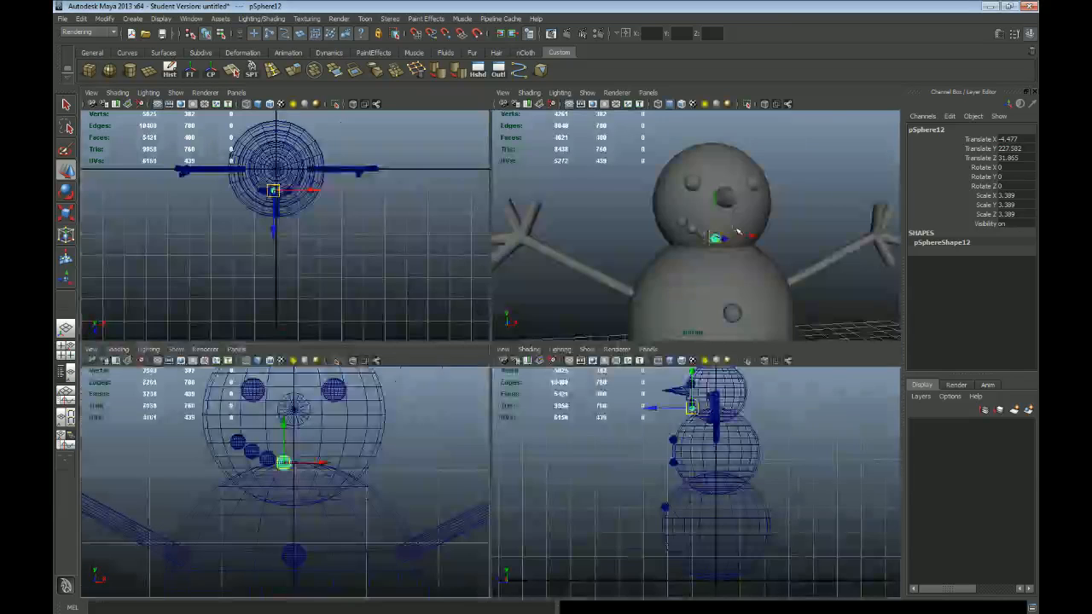
{"action": "key", "text": "space"}
{"action": "right_click_drag", "start_coordinate": [426, 346], "coordinate": [483, 371], "text": "alt"}
{"action": "left_click_drag", "start_coordinate": [630, 378], "coordinate": [535, 390], "text": "alt"}
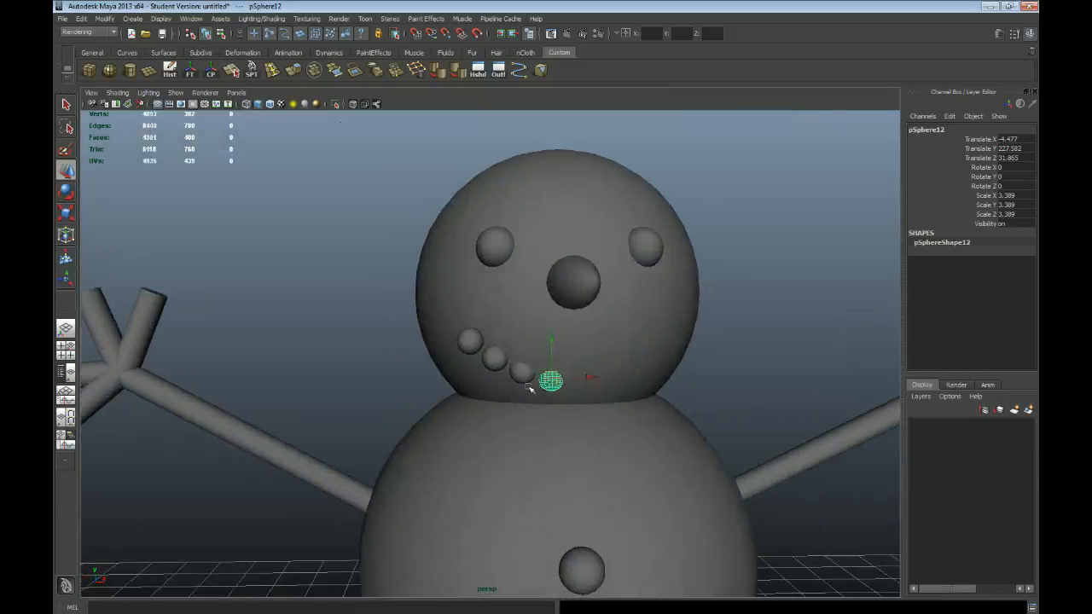
{"action": "left_click", "coordinate": [522, 376], "text": "shift"}
{"action": "left_click", "coordinate": [493, 358], "text": "shift"}
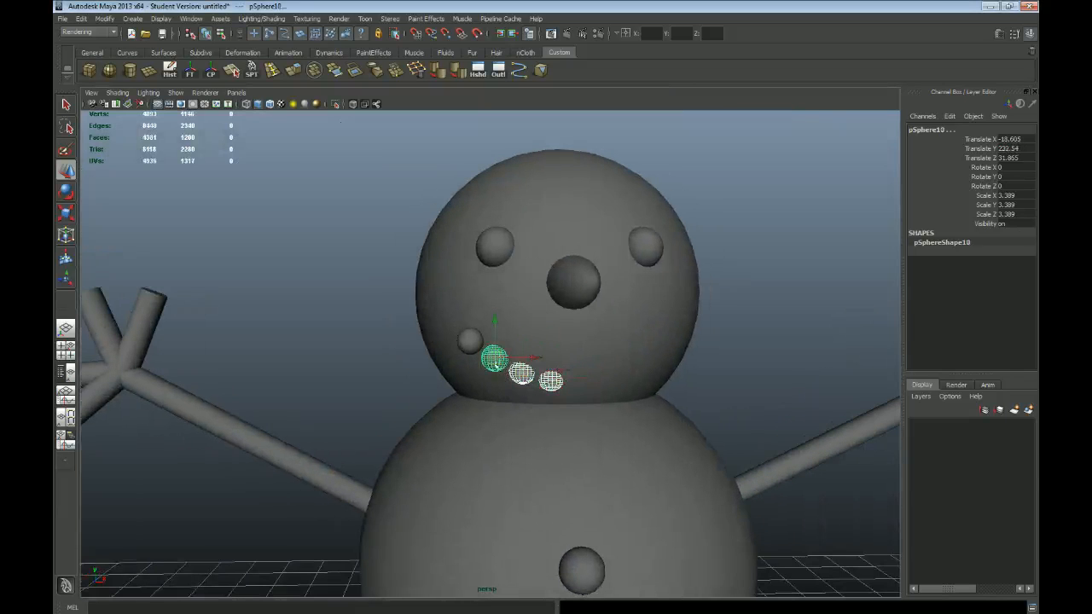
{"action": "left_click_drag", "start_coordinate": [501, 375], "coordinate": [504, 373], "text": "alt"}
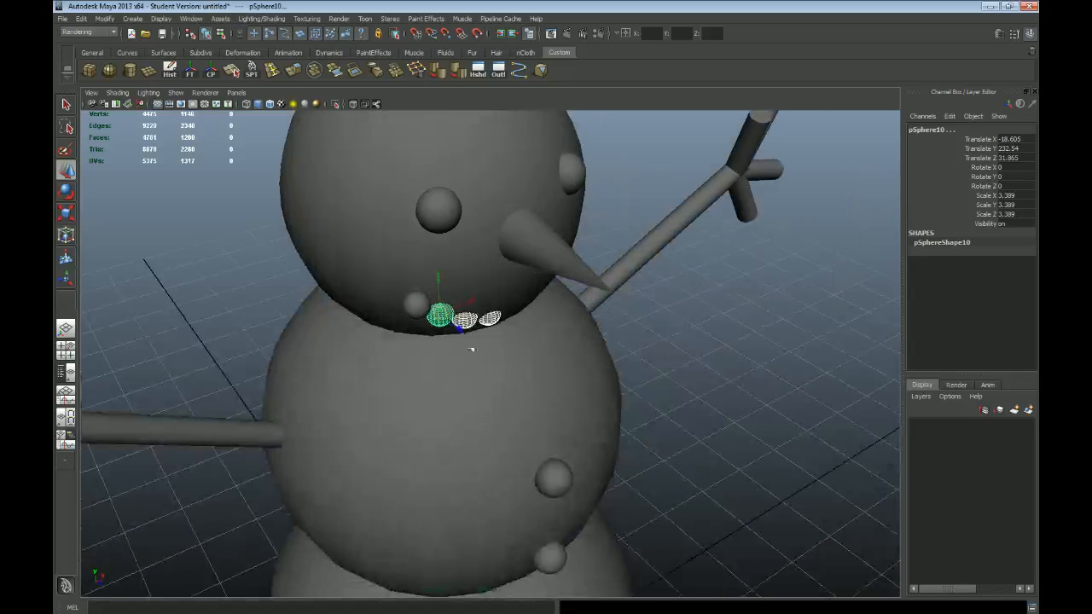
{"action": "left_click_drag", "start_coordinate": [464, 331], "coordinate": [499, 359]}
{"action": "key", "text": "ctrl+z"}
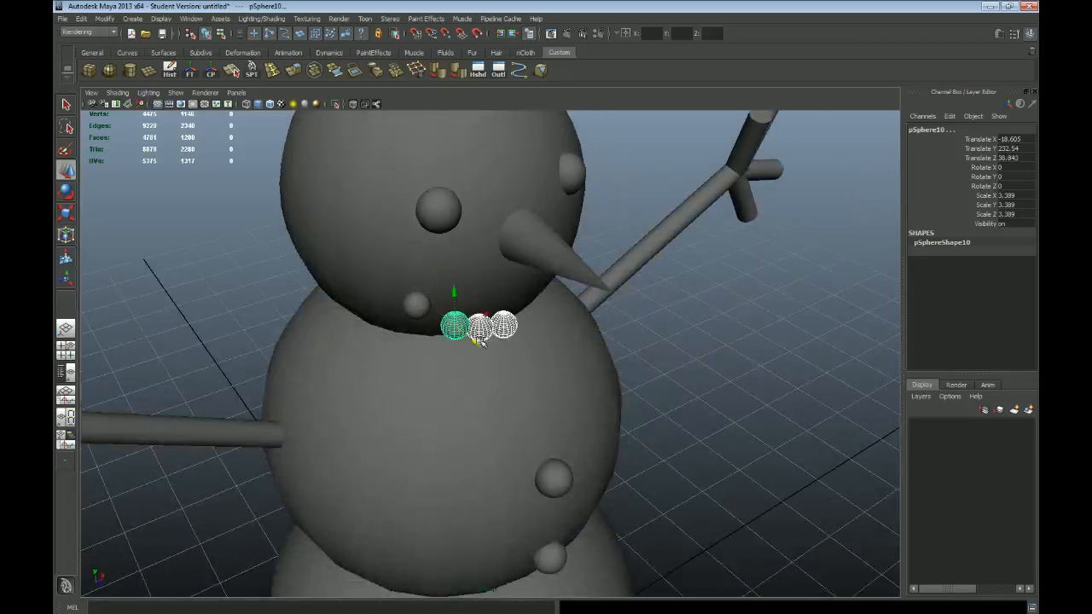
Step: Try to move the bottom and middle body spheres together, and undo the move
{"action": "right_click_drag", "start_coordinate": [638, 410], "coordinate": [475, 373], "text": "alt"}
{"action": "left_click", "coordinate": [692, 473]}
{"action": "left_click_drag", "start_coordinate": [692, 473], "coordinate": [632, 444], "text": "alt"}
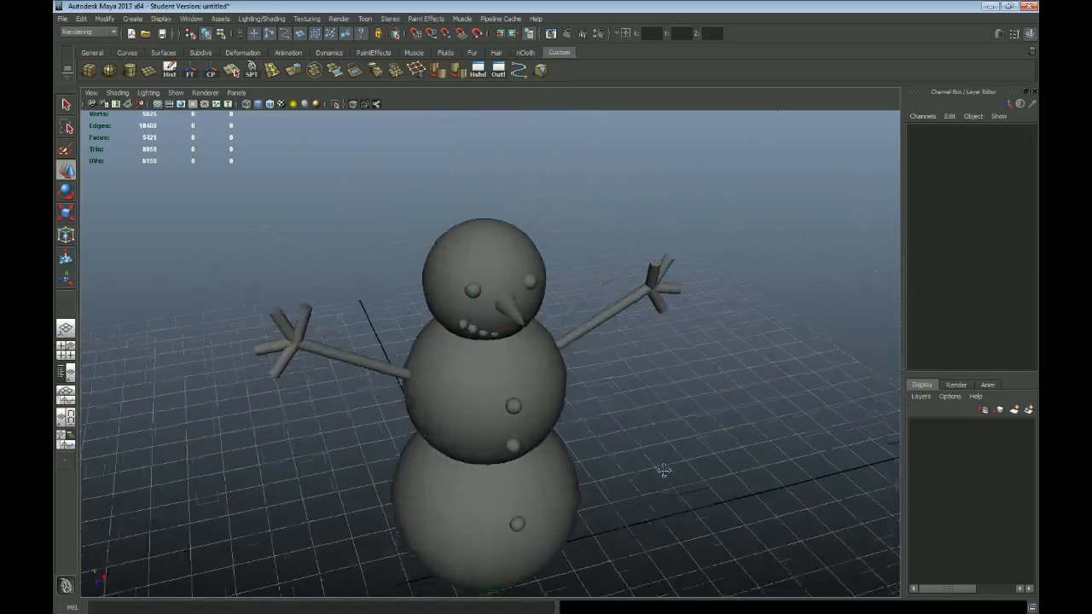
{"action": "middle_click_drag", "start_coordinate": [673, 483], "coordinate": [580, 351], "text": "alt"}
{"action": "right_click_drag", "start_coordinate": [622, 388], "coordinate": [421, 404], "text": "alt"}
{"action": "left_click", "coordinate": [421, 404]}
{"action": "left_click", "coordinate": [401, 308], "text": "shift"}
{"action": "left_click_drag", "start_coordinate": [447, 317], "coordinate": [477, 356]}
{"action": "key", "text": "ctrl+z"}
{"action": "right_click_drag", "start_coordinate": [324, 293], "coordinate": [435, 361], "text": "alt"}
{"action": "left_click_drag", "start_coordinate": [555, 367], "coordinate": [497, 305], "text": "alt"}
{"action": "middle_click_drag", "start_coordinate": [497, 299], "coordinate": [537, 361], "text": "alt"}
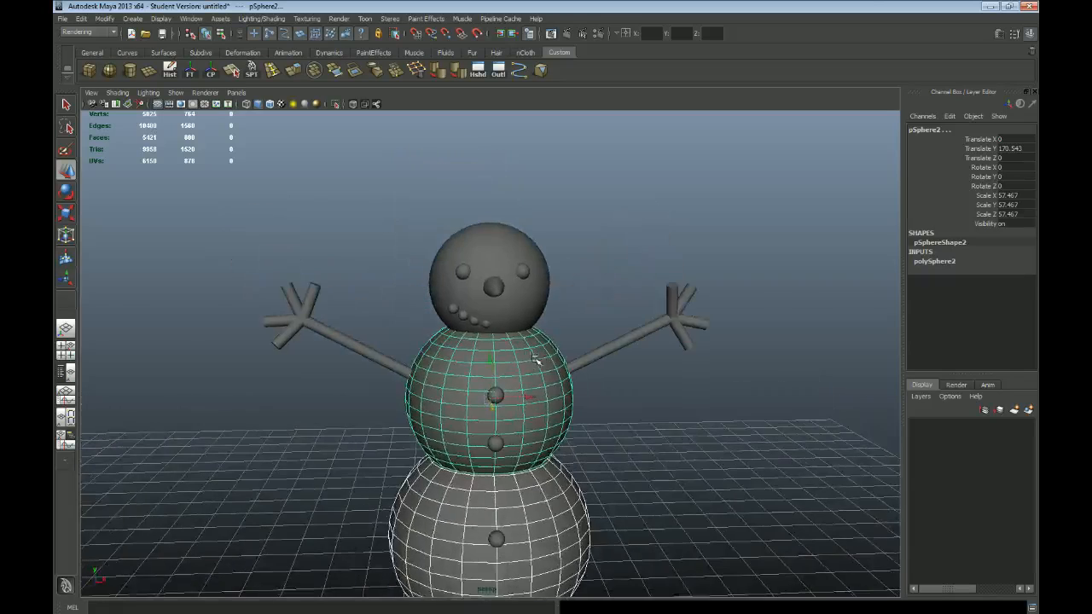
{"action": "right_click_drag", "start_coordinate": [406, 365], "coordinate": [468, 386], "text": "alt"}
{"action": "right_click_drag", "start_coordinate": [673, 378], "coordinate": [636, 354], "text": "alt"}
{"action": "left_click_drag", "start_coordinate": [561, 294], "coordinate": [603, 341], "text": "alt"}
{"action": "middle_click_drag", "start_coordinate": [617, 419], "coordinate": [634, 369], "text": "alt"}
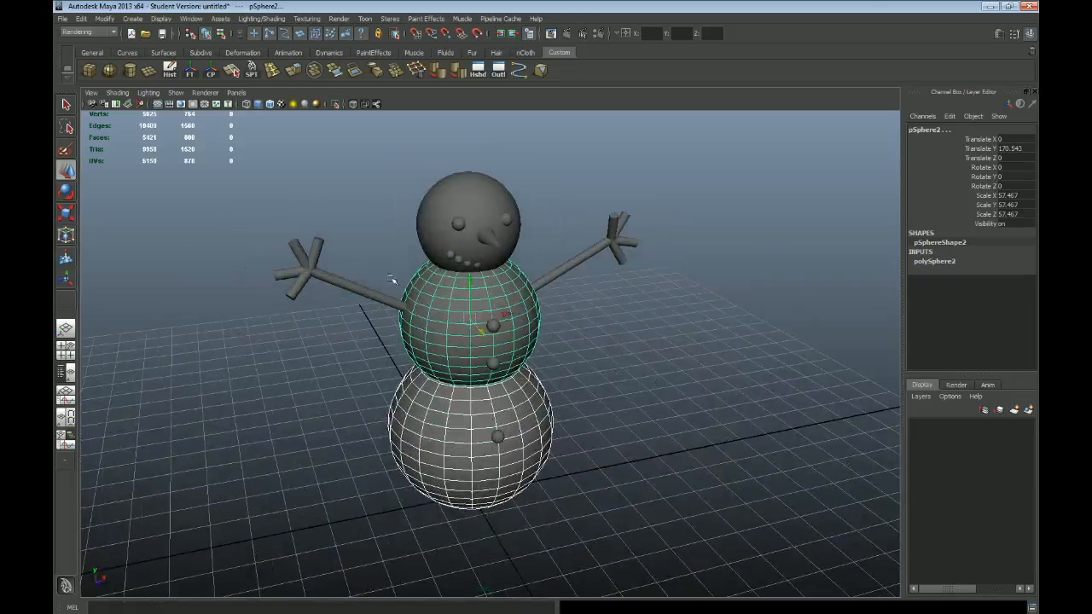
Step: Try to move only the head and bottom sphere together by removing the middle sphere from the selection, and undo the move
{"action": "left_click", "coordinate": [498, 438]}
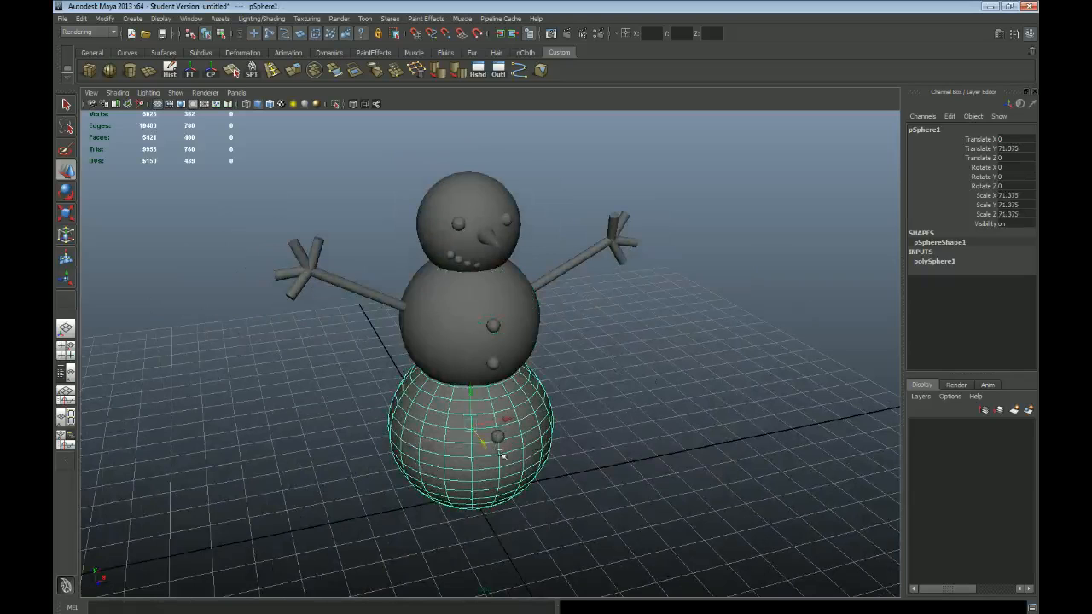
{"action": "left_click", "coordinate": [514, 305], "text": "shift"}
{"action": "left_click", "coordinate": [510, 254], "text": "shift"}
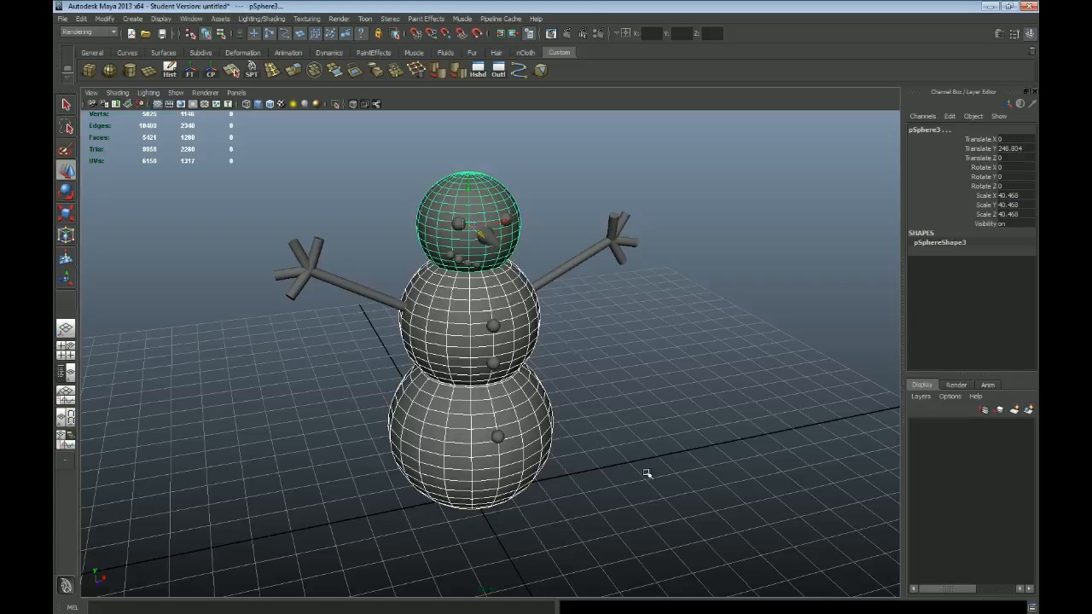
{"action": "left_click", "coordinate": [520, 301], "text": "shift"}
{"action": "left_click_drag", "start_coordinate": [616, 378], "coordinate": [566, 370], "text": "alt"}
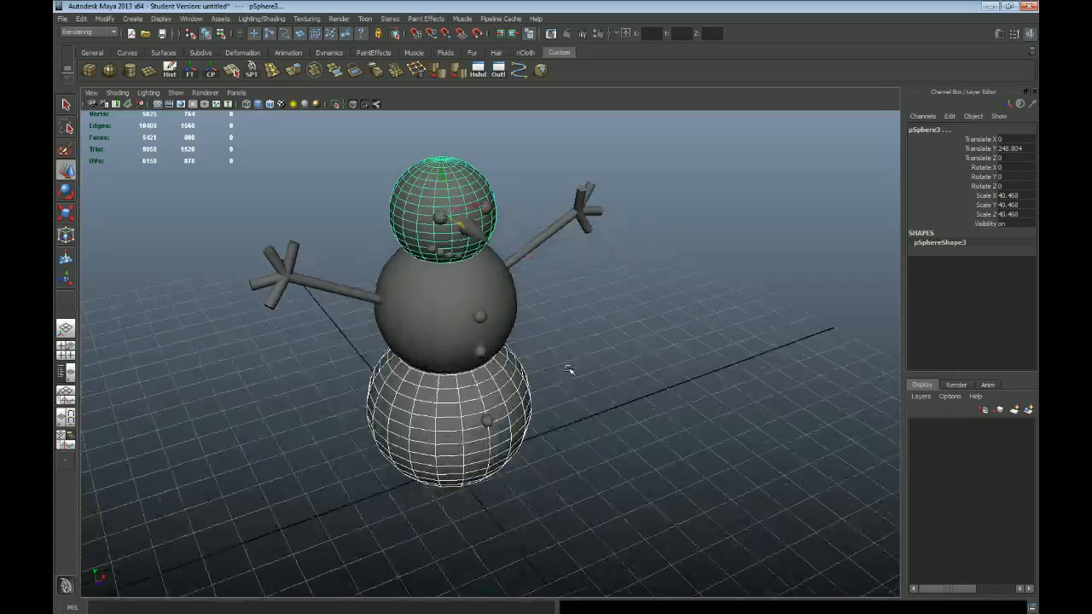
{"action": "left_click_drag", "start_coordinate": [459, 223], "coordinate": [581, 336]}
{"action": "key", "text": "ctrl+z"}
Step: Toggle the middle and bottom body spheres in the selection until all three body spheres are selected, and clear the selection
{"action": "middle_click_drag", "start_coordinate": [581, 336], "coordinate": [554, 369], "text": "alt"}
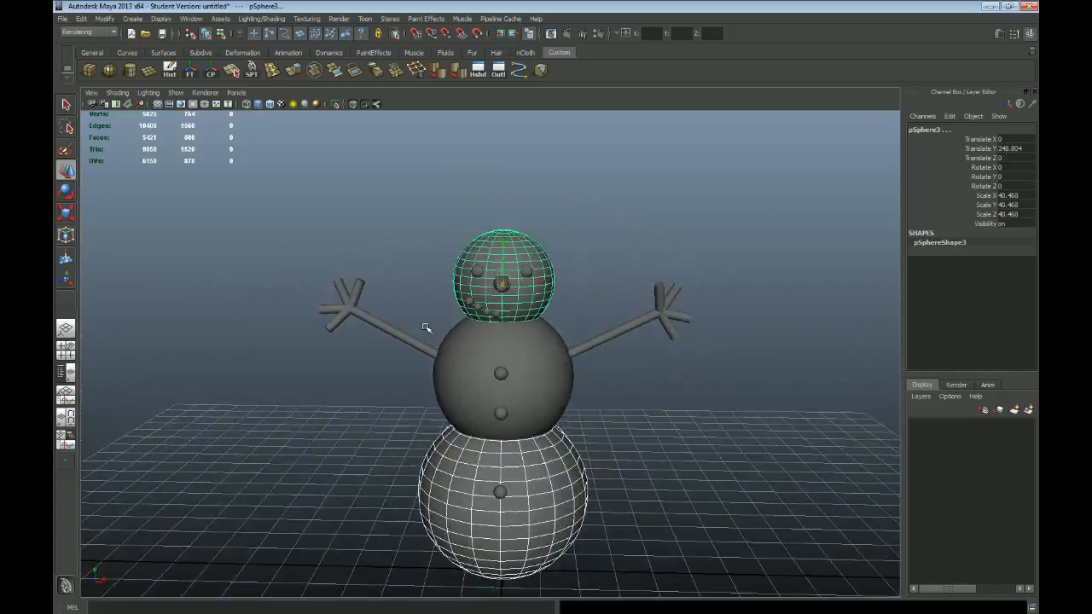
{"action": "right_click_drag", "start_coordinate": [437, 339], "coordinate": [410, 319], "text": "alt"}
{"action": "left_click_drag", "start_coordinate": [410, 319], "coordinate": [463, 356], "text": "alt"}
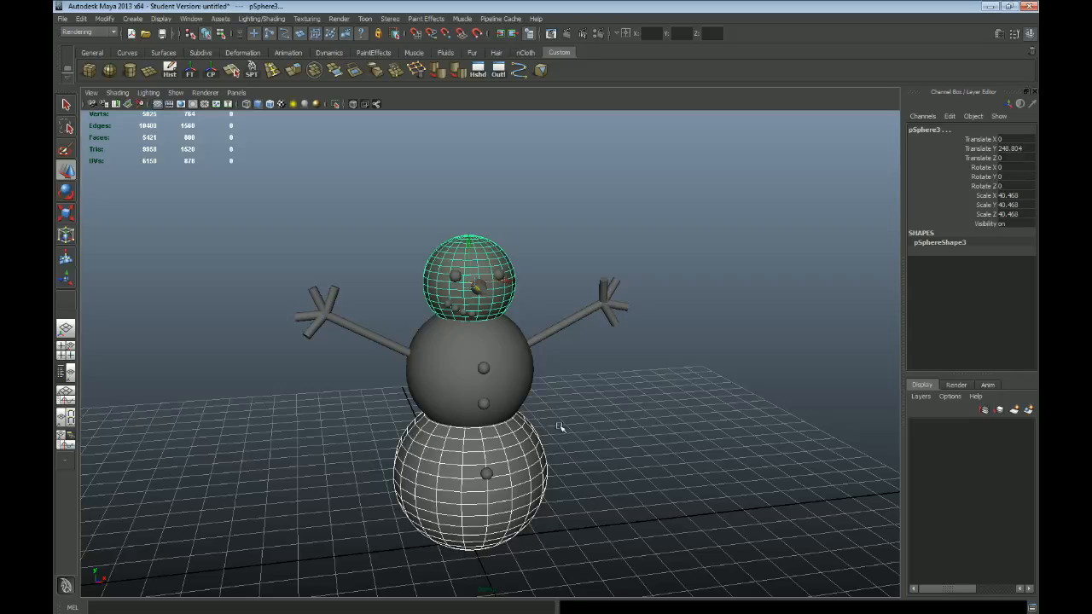
{"action": "left_click", "coordinate": [432, 358]}
{"action": "left_click", "coordinate": [439, 452], "text": "shift"}
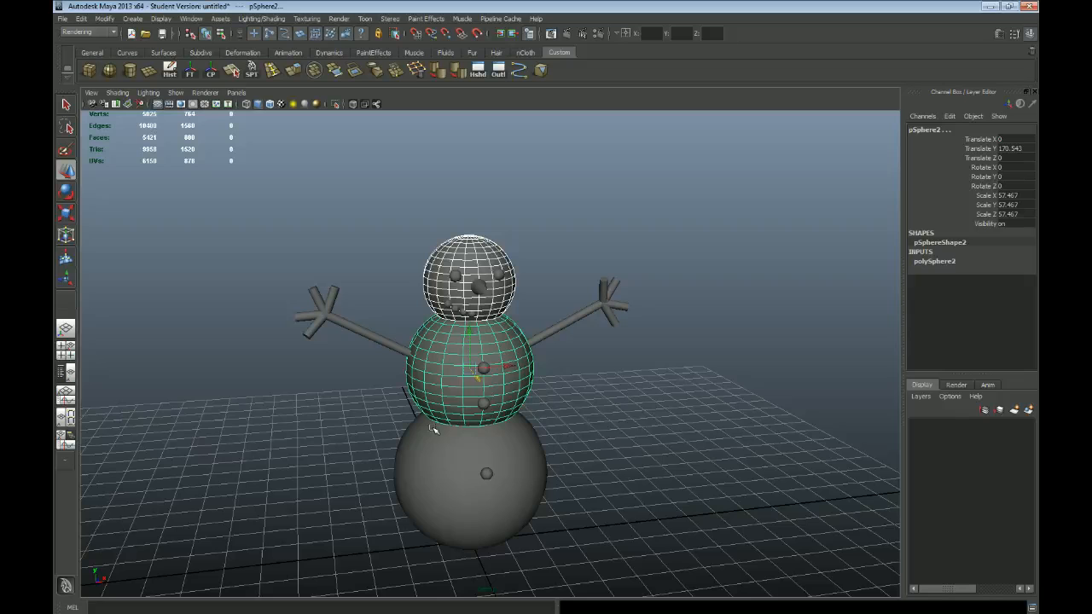
{"action": "left_click", "coordinate": [451, 471], "text": "shift"}
{"action": "right_click_drag", "start_coordinate": [611, 390], "coordinate": [581, 390], "text": "alt"}
{"action": "left_click_drag", "start_coordinate": [580, 390], "coordinate": [585, 396], "text": "alt"}
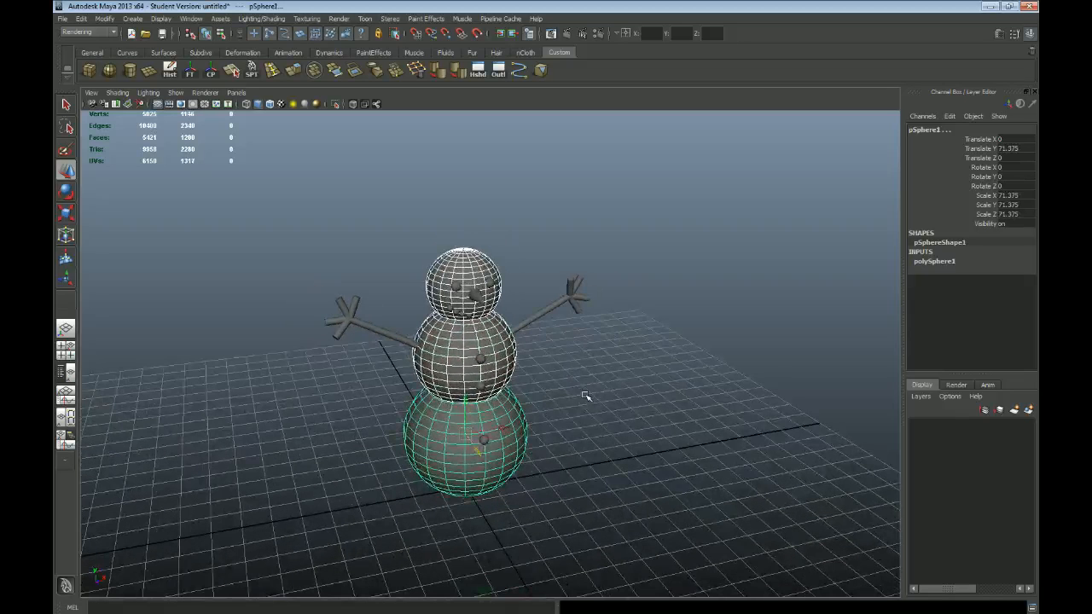
{"action": "left_click", "coordinate": [556, 380]}
Step: Select the four mouth spheres in the front view and group them
{"action": "right_click_drag", "start_coordinate": [374, 304], "coordinate": [513, 362], "text": "alt"}
{"action": "left_click_drag", "start_coordinate": [513, 362], "coordinate": [463, 333], "text": "alt"}
{"action": "right_click_drag", "start_coordinate": [463, 332], "coordinate": [499, 350], "text": "alt"}
{"action": "key", "text": "q"}
{"action": "key", "text": "space"}
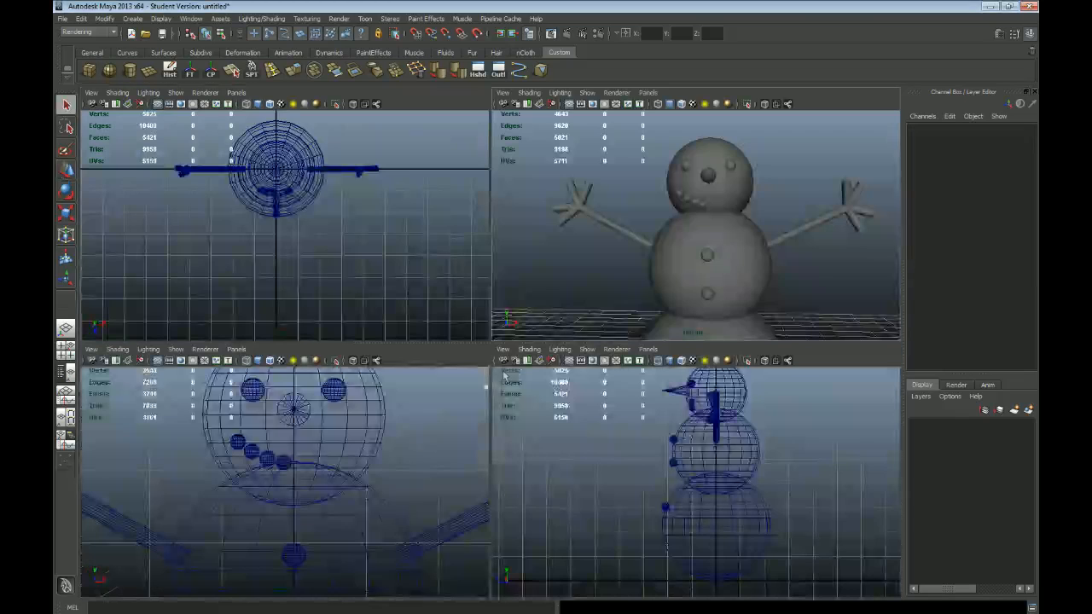
{"action": "key", "text": "space"}
{"action": "left_click", "coordinate": [397, 275]}
{"action": "left_click", "coordinate": [421, 295], "text": "shift"}
{"action": "left_click", "coordinate": [455, 308], "text": "shift"}
{"action": "left_click", "coordinate": [488, 318], "text": "shift"}
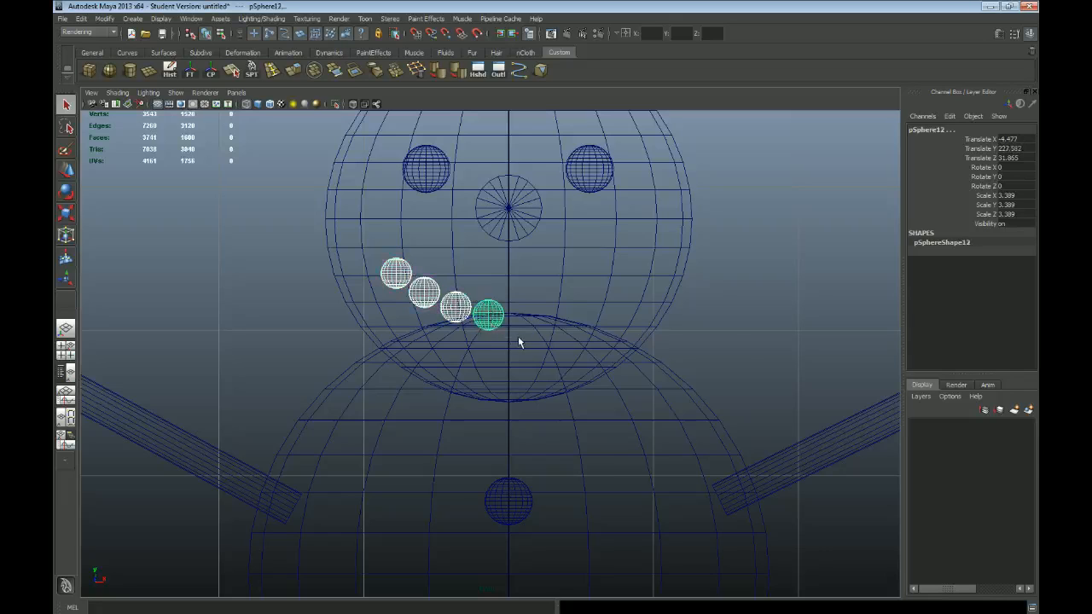
{"action": "key", "text": "ctrl+g"}
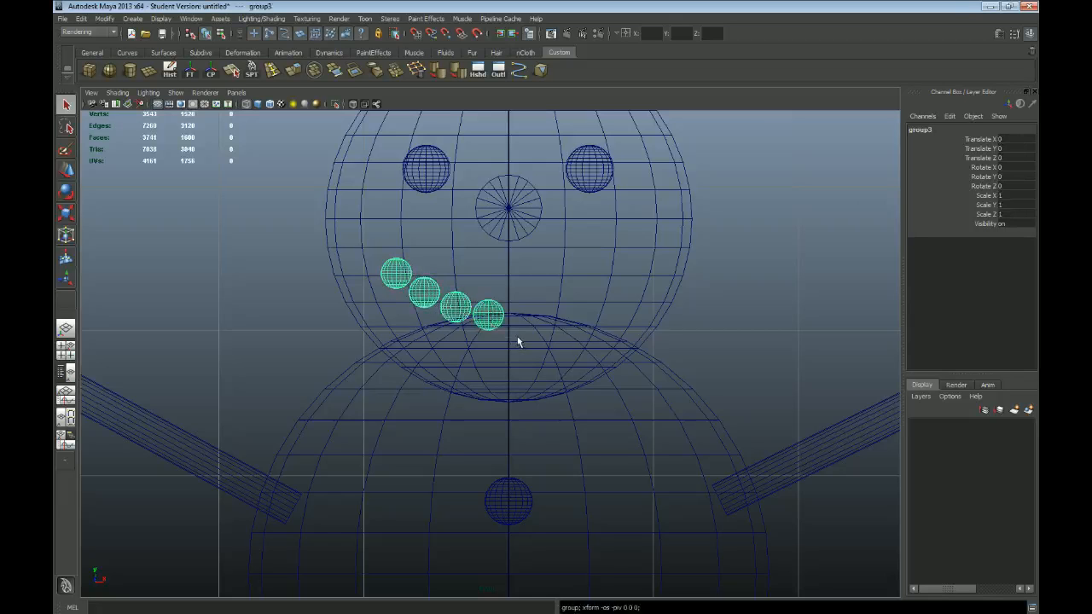
Step: Duplicate the mouth sphere group and move the copy along X to about 81.4, beside the head
{"action": "key", "text": "ctrl+d"}
{"action": "right_click_drag", "start_coordinate": [583, 437], "coordinate": [394, 375], "text": "alt"}
{"action": "middle_click_drag", "start_coordinate": [526, 466], "coordinate": [506, 395], "text": "alt"}
{"action": "right_click_drag", "start_coordinate": [522, 411], "coordinate": [505, 408], "text": "alt"}
{"action": "key", "text": "w"}
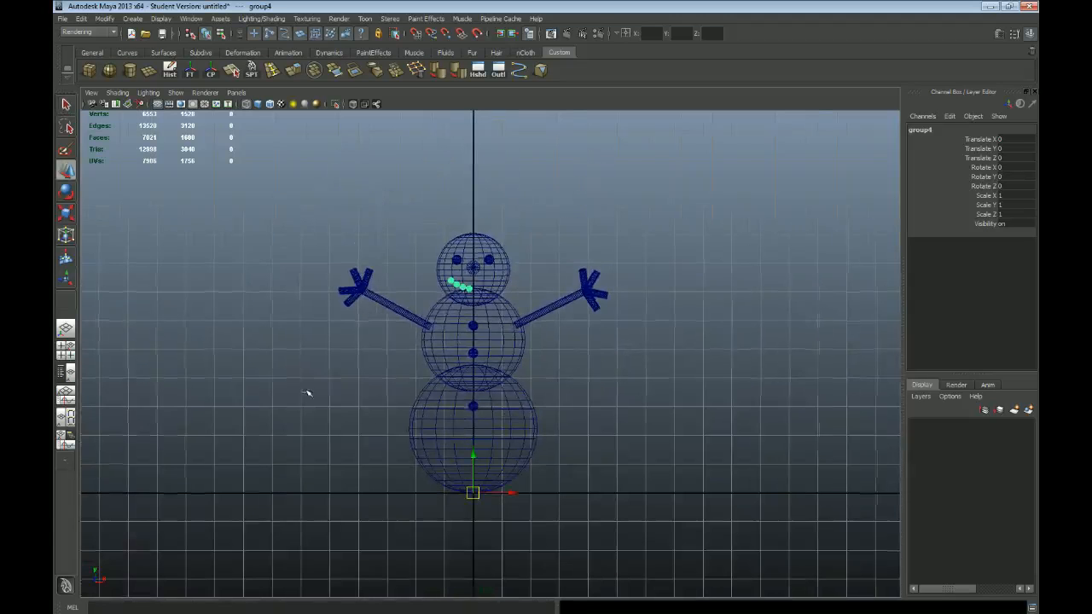
{"action": "scroll", "coordinate": [302, 388], "scroll_direction": "up", "scroll_amount": 2}
{"action": "left_click_drag", "start_coordinate": [507, 523], "coordinate": [592, 516]}
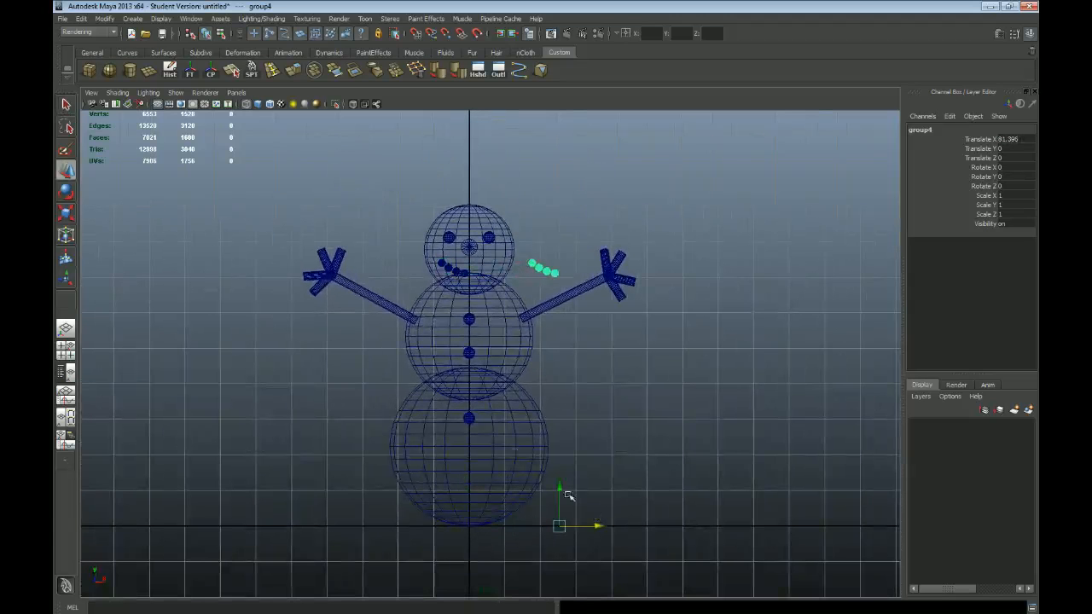
Step: Move the duplicated mouth group's pivot to the centre of its four spheres in the front view
{"action": "key", "text": "Insert"}
{"action": "left_click_drag", "start_coordinate": [561, 527], "coordinate": [543, 270]}
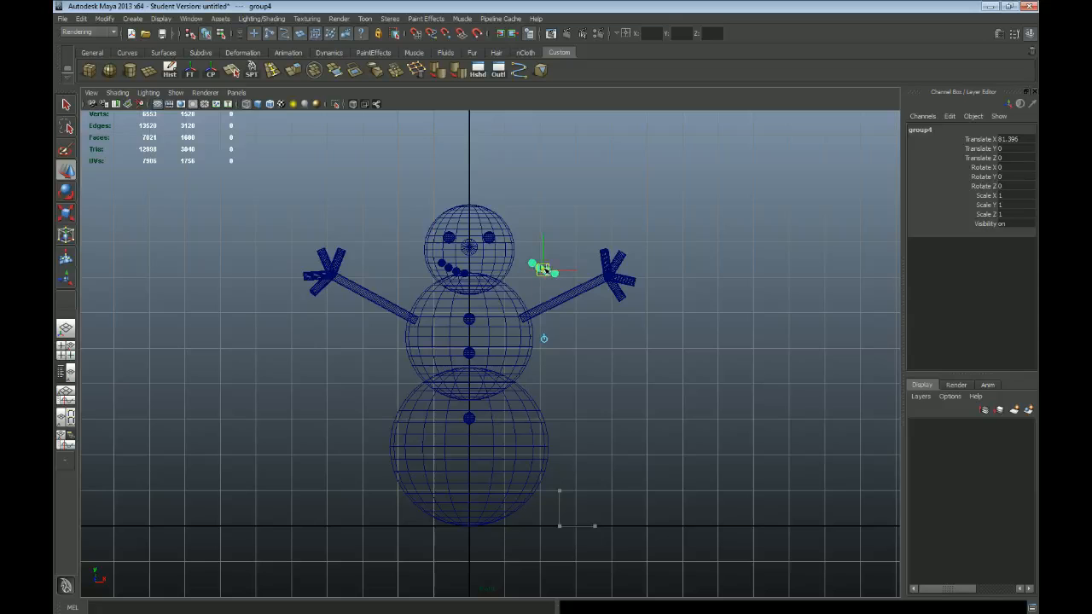
{"action": "scroll", "coordinate": [544, 339], "scroll_direction": "up", "scroll_amount": 5}
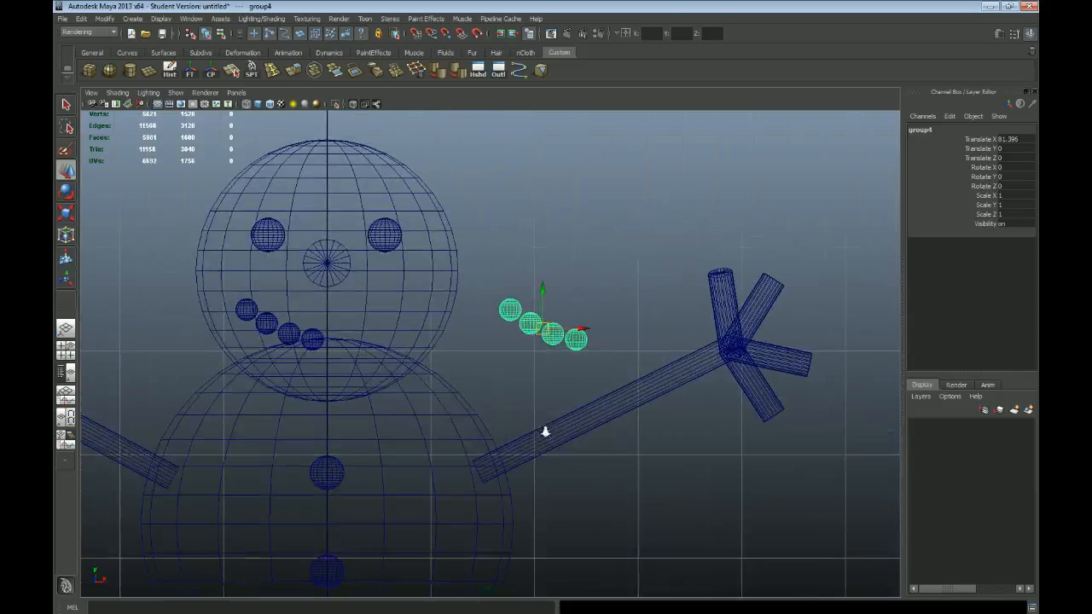
{"action": "scroll", "coordinate": [545, 431], "scroll_direction": "up", "scroll_amount": 2}
Step: Mirror the direction of the duplicated mouth half by setting its Y rotation to 180 degrees
{"action": "key", "text": "e"}
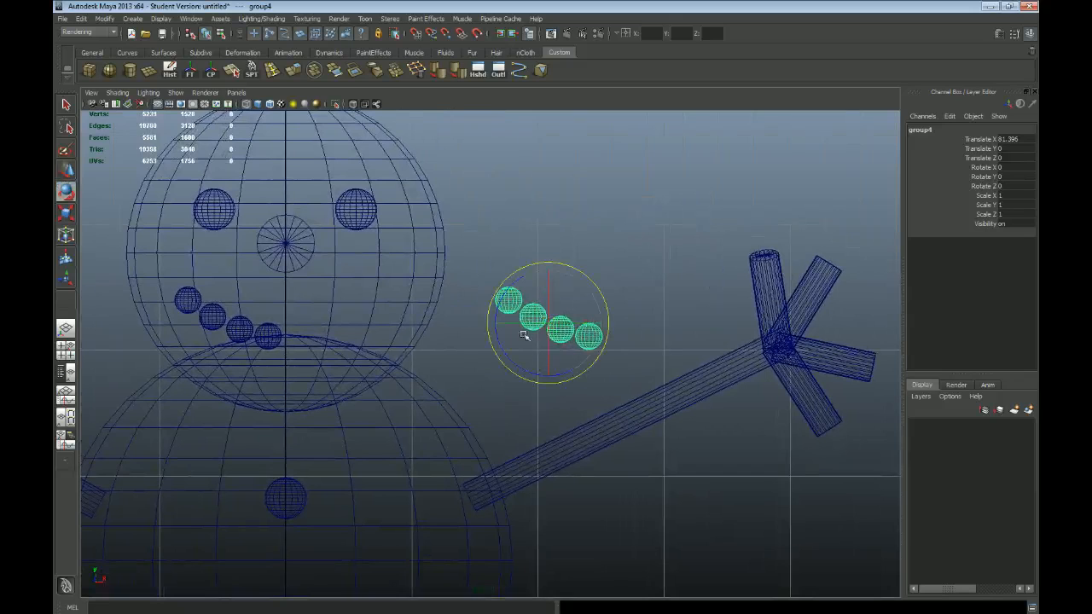
{"action": "left_click_drag", "start_coordinate": [515, 322], "coordinate": [673, 331]}
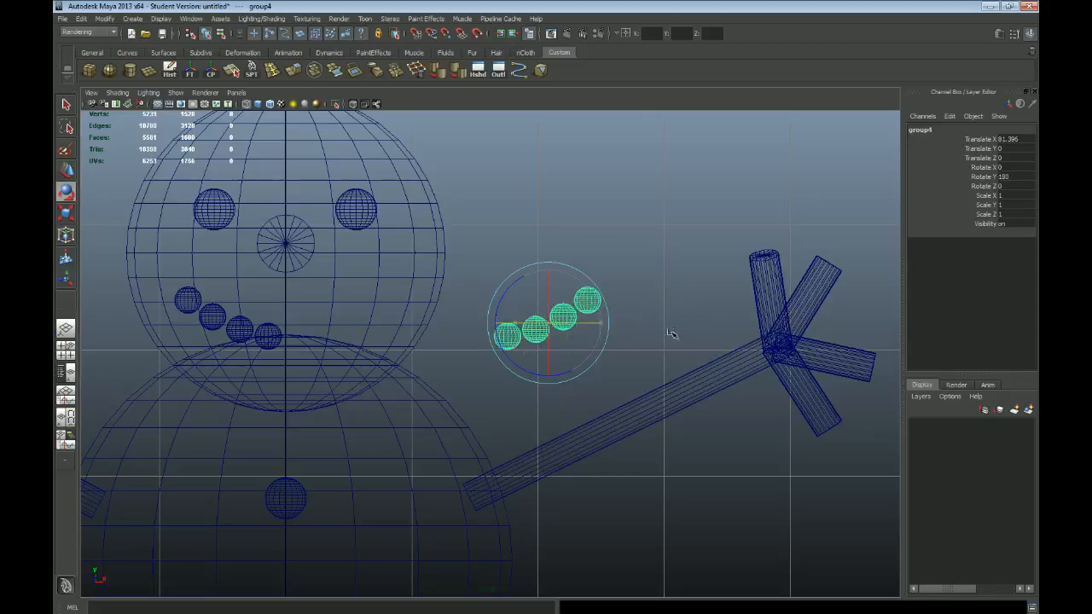
{"action": "key", "text": "space"}
{"action": "key", "text": "ctrl+z"}
{"action": "key", "text": "space"}
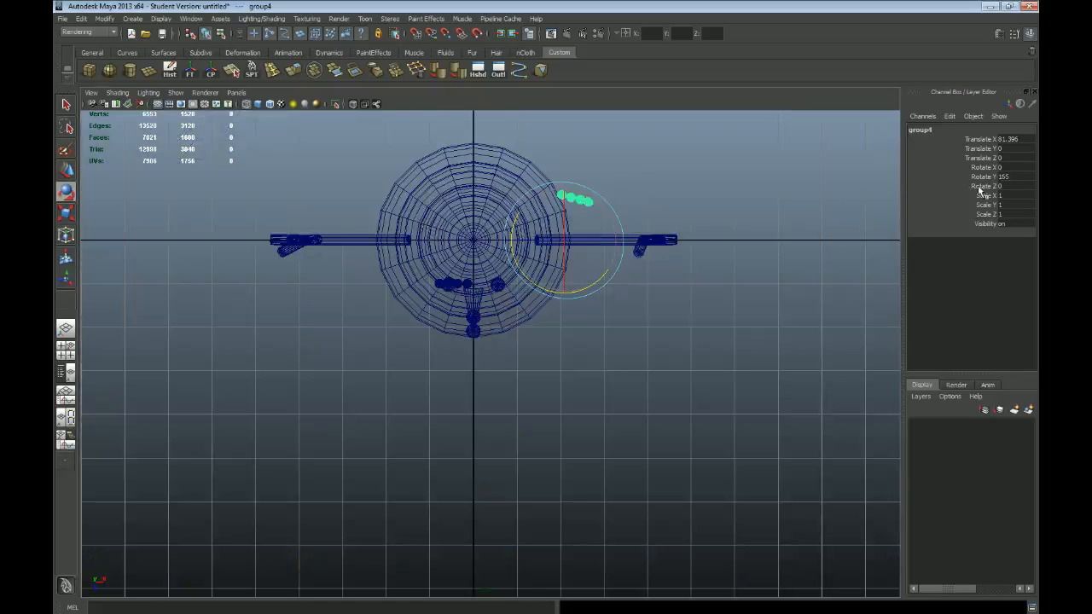
{"action": "double_click", "coordinate": [1007, 177]}
{"action": "key", "text": "Return"}
Step: Move the duplicated mouth group's pivot onto its spheres in the top view
{"action": "key", "text": "w"}
{"action": "scroll", "coordinate": [612, 163], "scroll_direction": "up", "scroll_amount": 2}
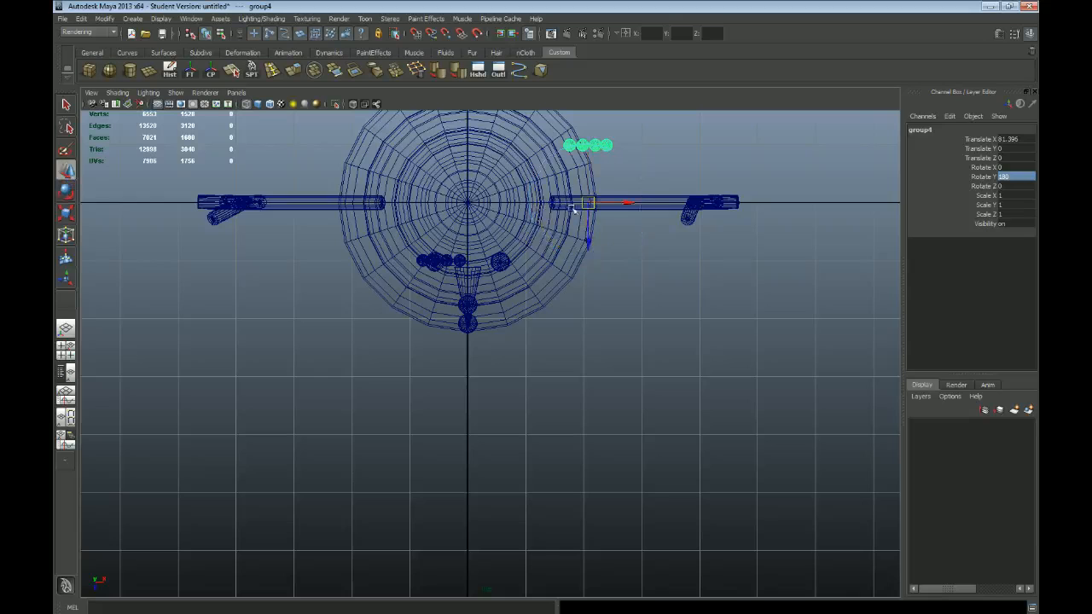
{"action": "middle_click_drag", "start_coordinate": [570, 210], "coordinate": [581, 273], "text": "alt"}
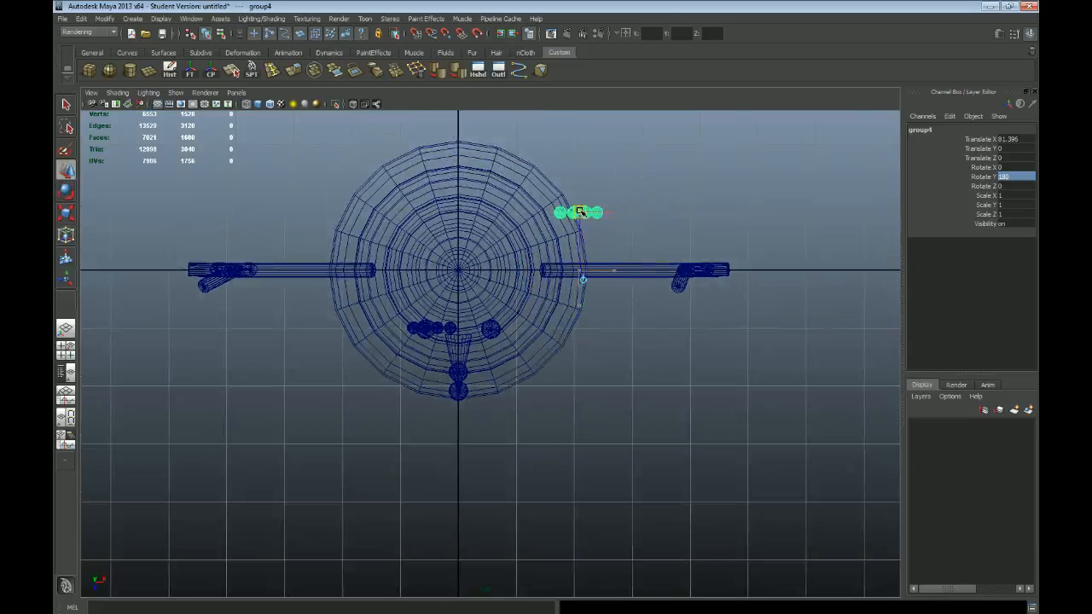
Step: Move the mirrored mouth group in the top view to about X 29.2 and Z 63.9, completing the smile
{"action": "left_click_drag", "start_coordinate": [580, 212], "coordinate": [484, 333]}
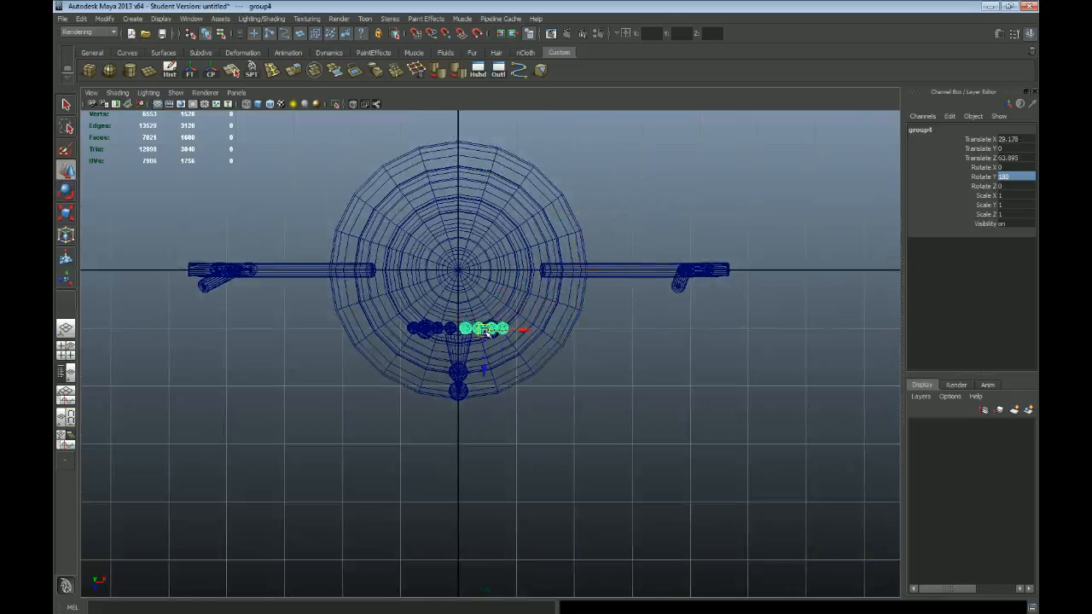
{"action": "key", "text": "space"}
{"action": "key", "text": "space"}
Step: Examine the two mouth halves on the head from the side and front, in perspective and front views
{"action": "left_click_drag", "start_coordinate": [700, 353], "coordinate": [601, 395], "text": "alt"}
{"action": "middle_click_drag", "start_coordinate": [602, 395], "coordinate": [557, 399], "text": "alt"}
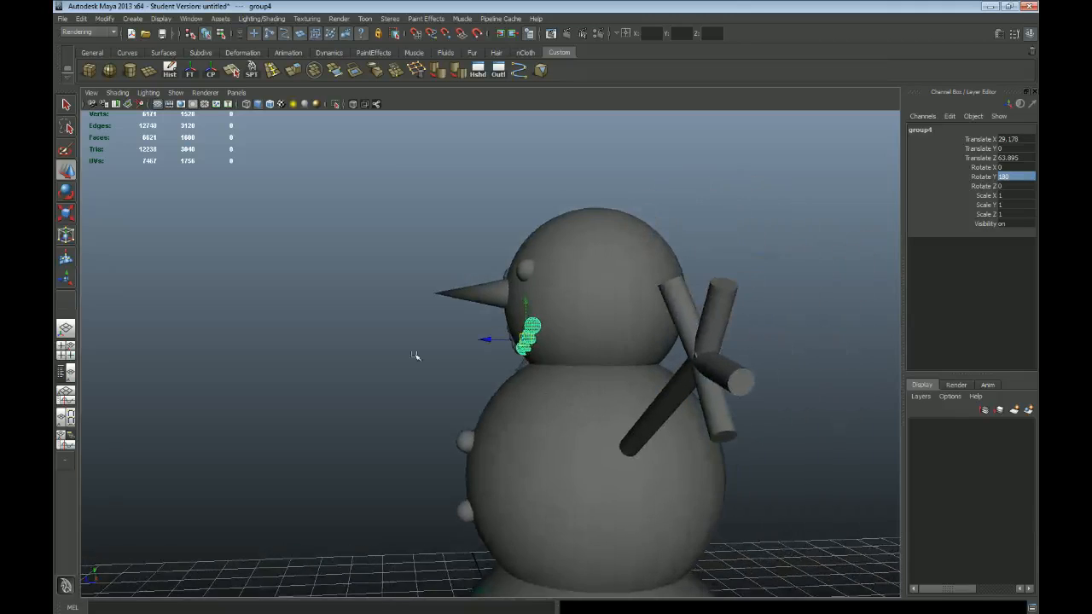
{"action": "right_click_drag", "start_coordinate": [415, 356], "coordinate": [620, 366], "text": "alt"}
{"action": "middle_click_drag", "start_coordinate": [619, 366], "coordinate": [492, 393], "text": "alt"}
{"action": "left_click_drag", "start_coordinate": [396, 392], "coordinate": [520, 393], "text": "alt"}
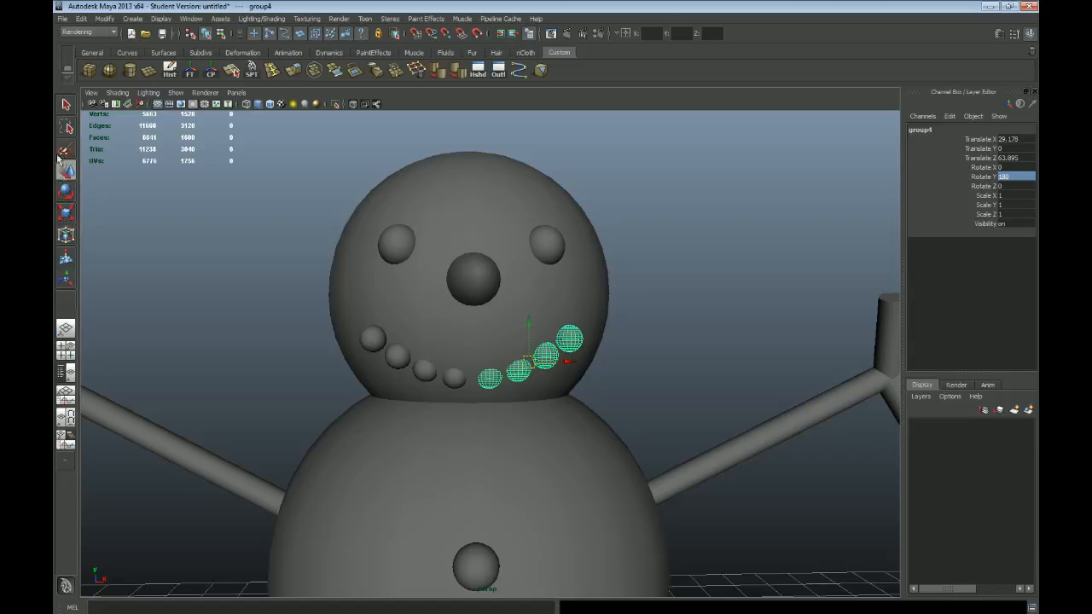
{"action": "left_click_drag", "start_coordinate": [677, 411], "coordinate": [613, 396], "text": "alt"}
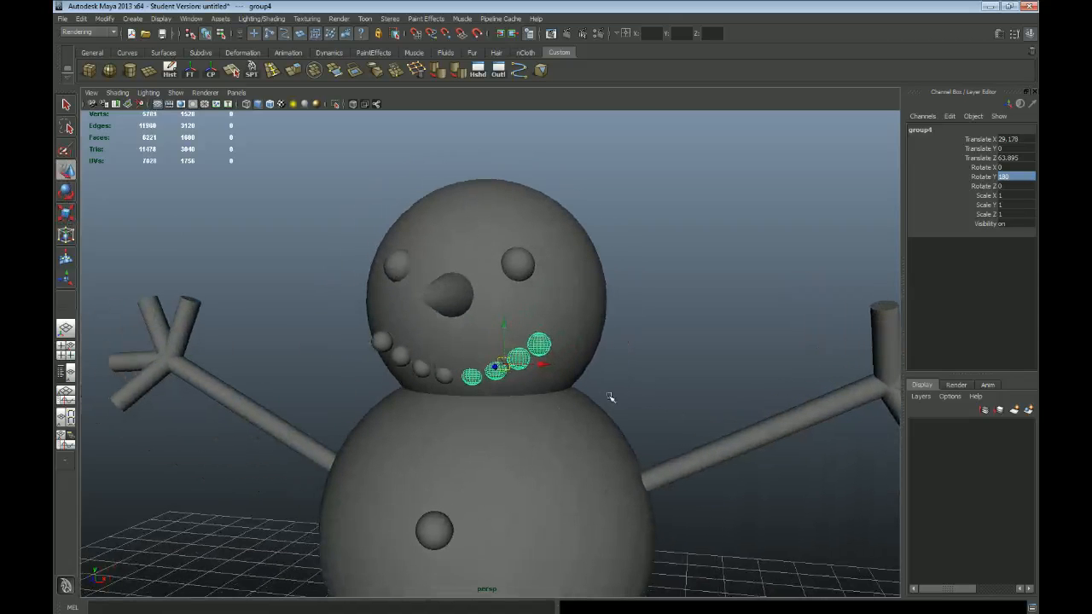
{"action": "left_click_drag", "start_coordinate": [535, 413], "coordinate": [543, 411], "text": "alt"}
{"action": "key", "text": "space"}
{"action": "key", "text": "space"}
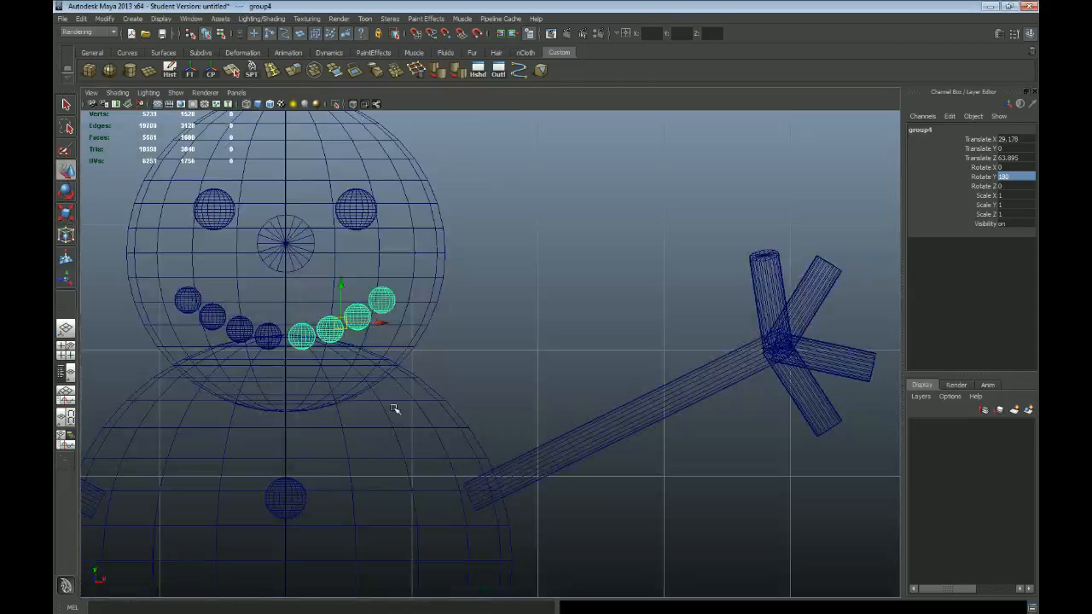
{"action": "middle_click_drag", "start_coordinate": [287, 389], "coordinate": [402, 438], "text": "alt"}
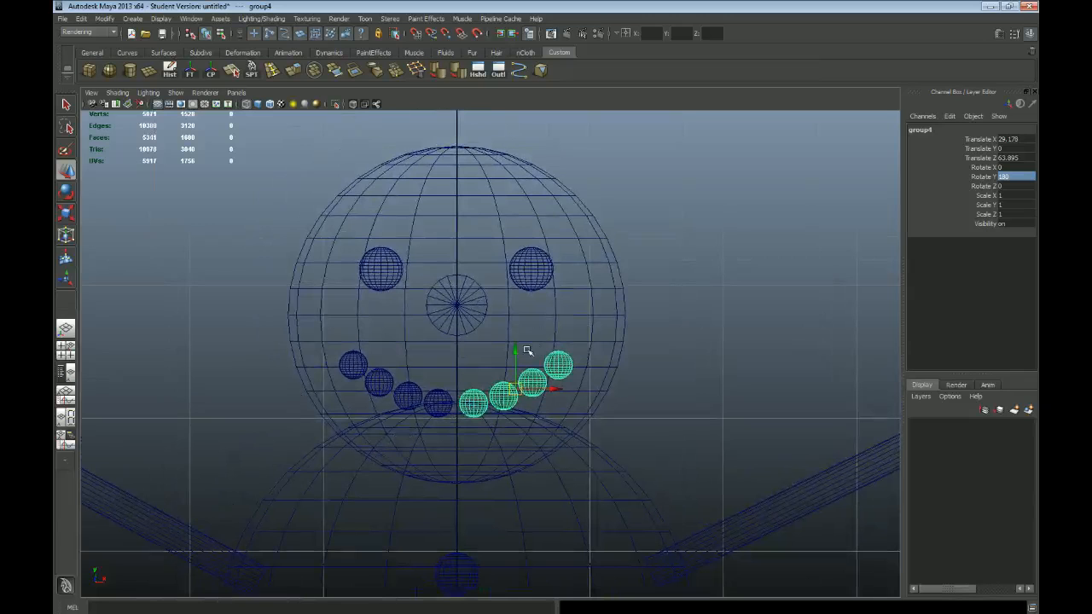
{"action": "scroll", "coordinate": [591, 406], "scroll_direction": "down", "scroll_amount": 1}
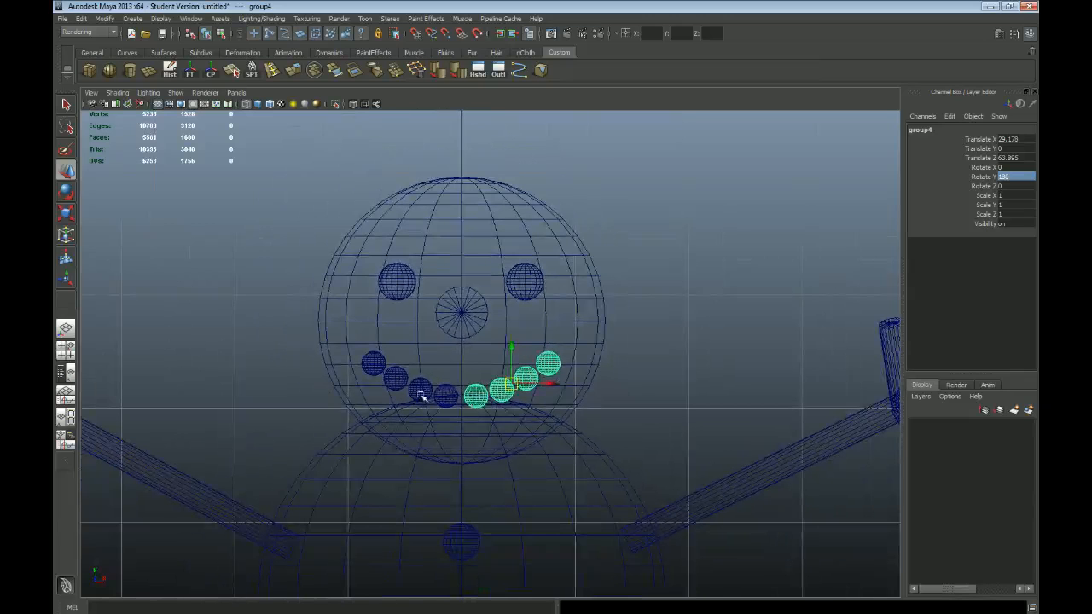
{"action": "left_click", "coordinate": [376, 365]}
{"action": "key", "text": "ctrl+d"}
{"action": "middle_click_drag", "start_coordinate": [388, 383], "coordinate": [405, 396]}
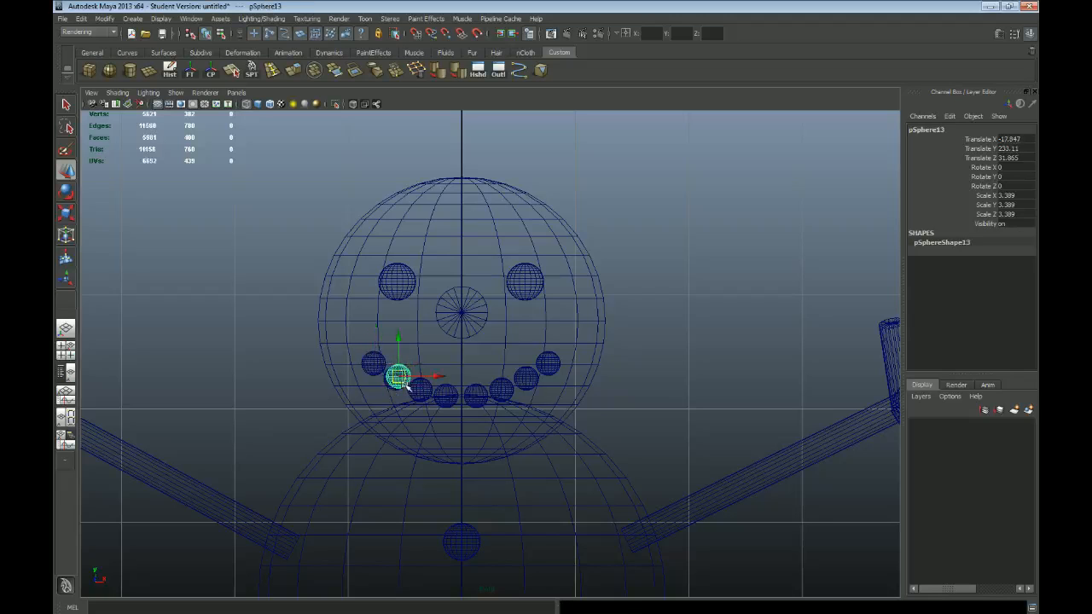
{"action": "left_click", "coordinate": [406, 386]}
Step: Examine the whole snowman from several sides in the perspective view, including the spacing of the body buttons
{"action": "key", "text": "space"}
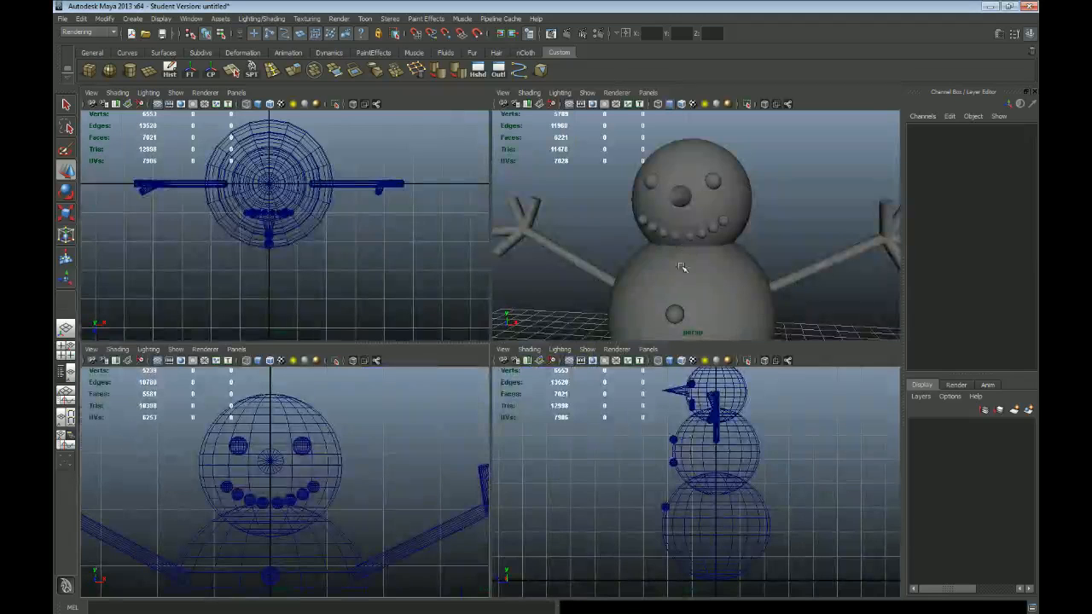
{"action": "key", "text": "space"}
{"action": "mouse_move", "coordinate": [612, 361]}
{"action": "left_mouse_down", "text": "alt"}
{"action": "mouse_move", "coordinate": [592, 352]}
{"action": "mouse_move", "coordinate": [478, 367]}
{"action": "mouse_move", "coordinate": [702, 366]}
{"action": "mouse_move", "coordinate": [571, 370]}
{"action": "mouse_move", "coordinate": [527, 408]}
{"action": "mouse_move", "coordinate": [572, 381]}
{"action": "mouse_move", "coordinate": [628, 441]}
{"action": "left_mouse_up", "text": "alt"}
{"action": "scroll", "coordinate": [578, 410], "scroll_direction": "down", "scroll_amount": 5}
{"action": "middle_click_drag", "start_coordinate": [666, 496], "coordinate": [646, 378], "text": "alt"}
{"action": "right_click_drag", "start_coordinate": [646, 378], "coordinate": [446, 378], "text": "alt"}
{"action": "left_click_drag", "start_coordinate": [447, 378], "coordinate": [551, 373], "text": "alt"}
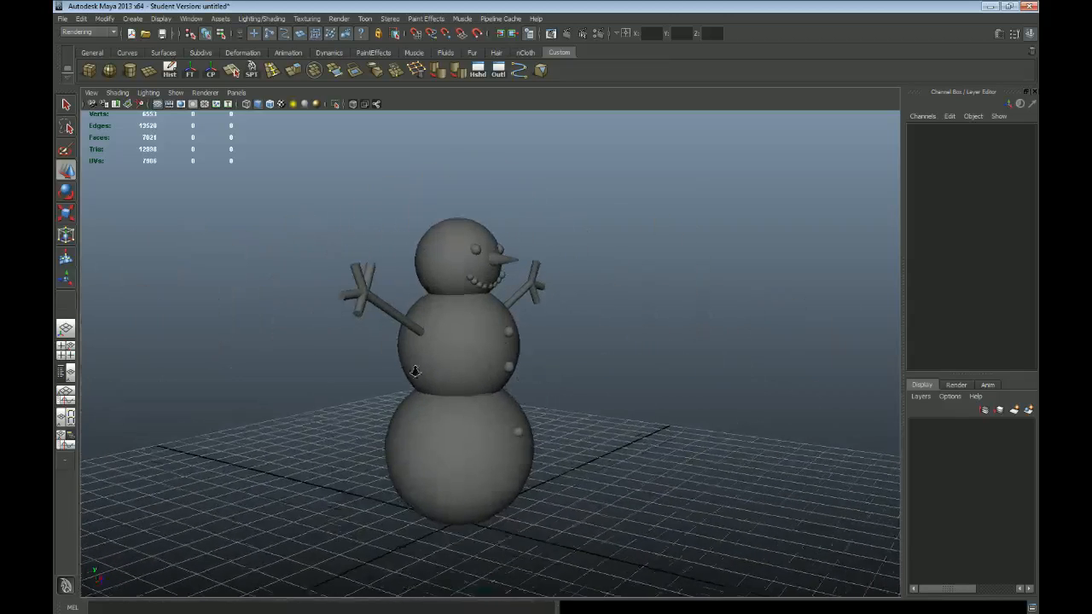
{"action": "right_click_drag", "start_coordinate": [407, 365], "coordinate": [524, 456], "text": "alt"}
Step: Duplicate the button on the lowest body sphere and move the copy straight up to about Y 132.5 in the front view
{"action": "left_click", "coordinate": [524, 455]}
{"action": "key", "text": "space"}
{"action": "key", "text": "space"}
{"action": "middle_click_drag", "start_coordinate": [444, 452], "coordinate": [451, 230], "text": "alt"}
{"action": "middle_click_drag", "start_coordinate": [541, 483], "coordinate": [601, 366], "text": "alt"}
{"action": "scroll", "coordinate": [595, 203], "scroll_direction": "down", "scroll_amount": 1}
{"action": "key", "text": "ctrl+d"}
{"action": "left_click_drag", "start_coordinate": [491, 450], "coordinate": [493, 342]}
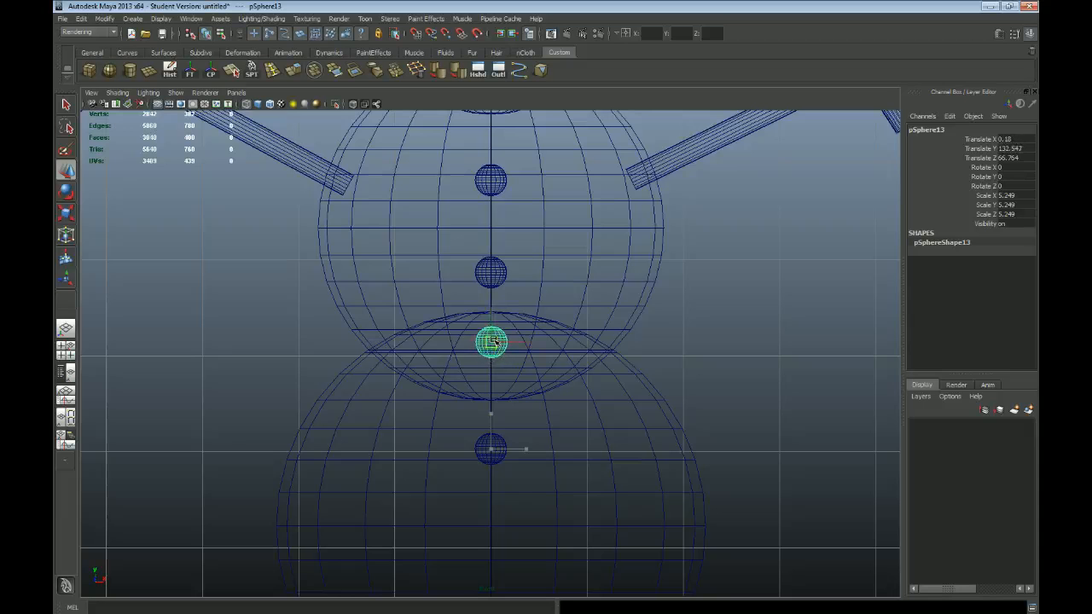
Step: Move the duplicated button back toward the body along Z and lower it to about Y 116
{"action": "key", "text": "space"}
{"action": "key", "text": "space"}
{"action": "right_click_drag", "start_coordinate": [558, 341], "coordinate": [605, 398], "text": "alt"}
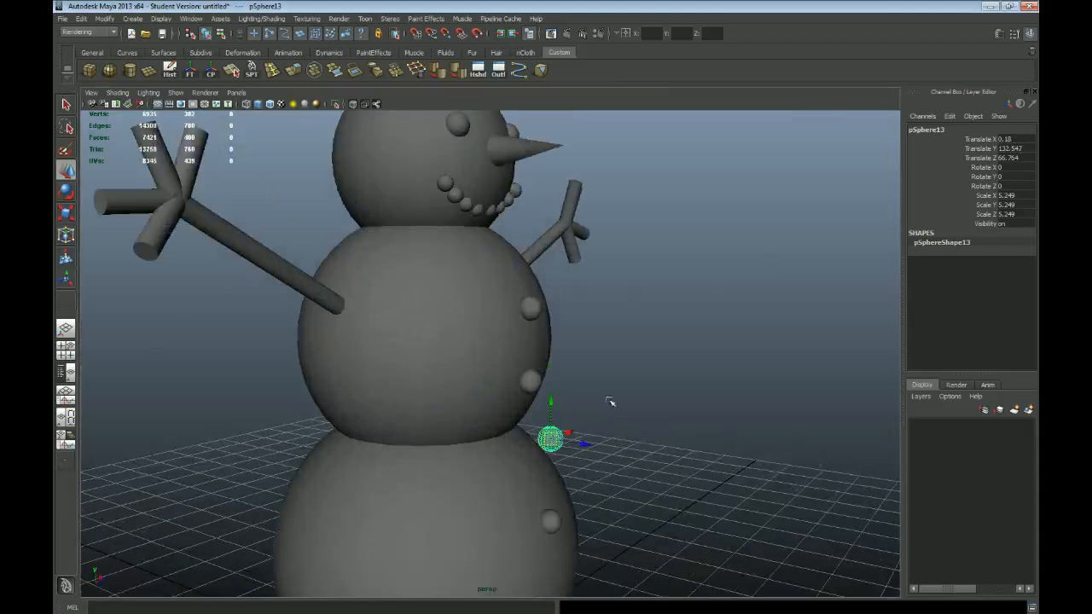
{"action": "middle_click_drag", "start_coordinate": [589, 386], "coordinate": [538, 236], "text": "alt"}
{"action": "left_click_drag", "start_coordinate": [537, 236], "coordinate": [560, 265], "text": "alt"}
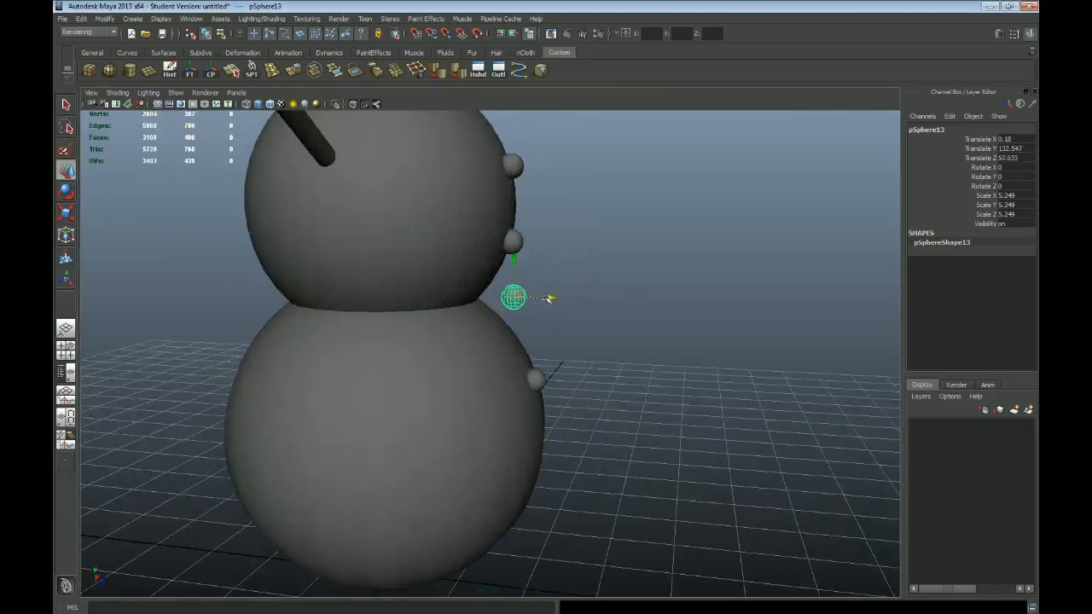
{"action": "right_click_drag", "start_coordinate": [680, 356], "coordinate": [601, 322], "text": "alt"}
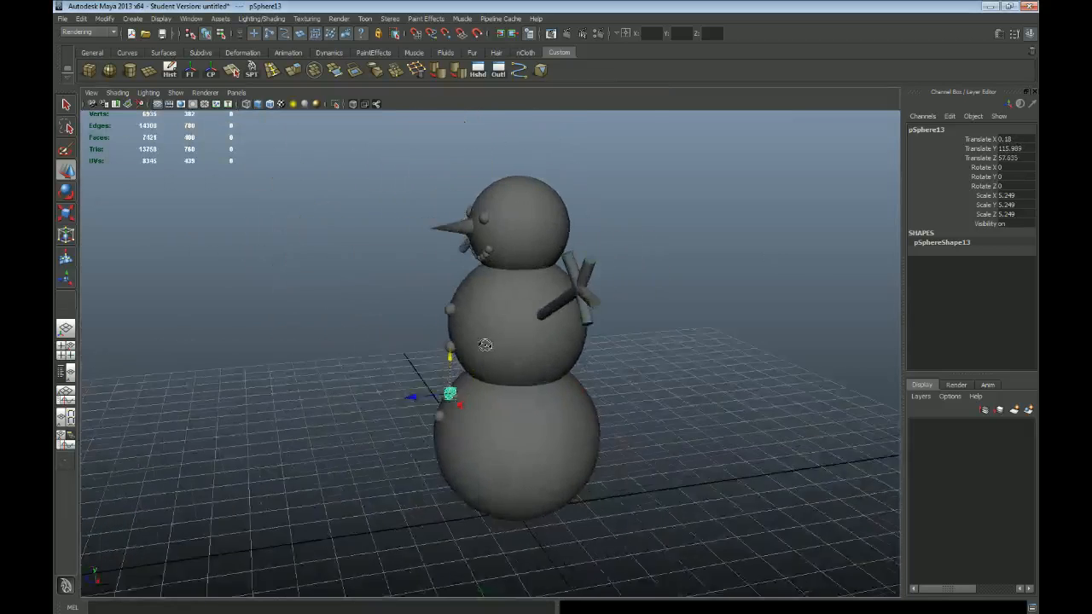